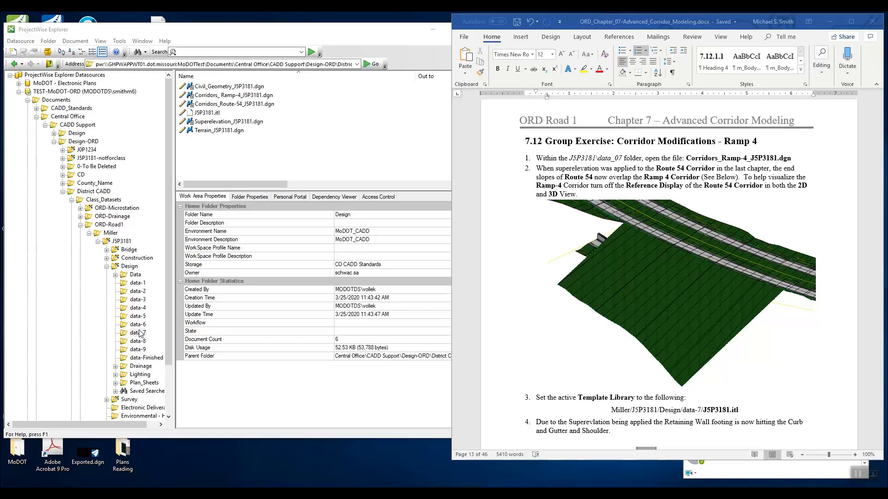
Open Corridors_Ramp-4_J5P3181.dgn from the data-7 folder, and switch to the Word exercise document to read step 2.
left_click(234, 96)
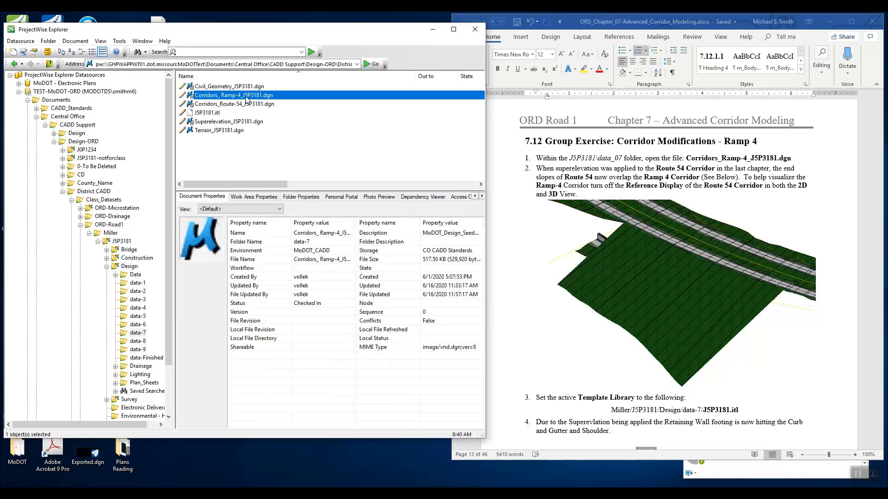
double_click(246, 97)
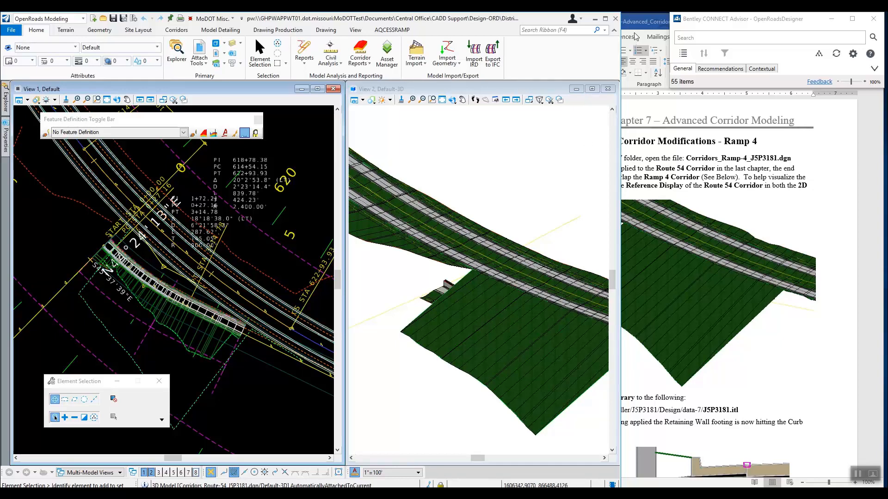
left_click(643, 21)
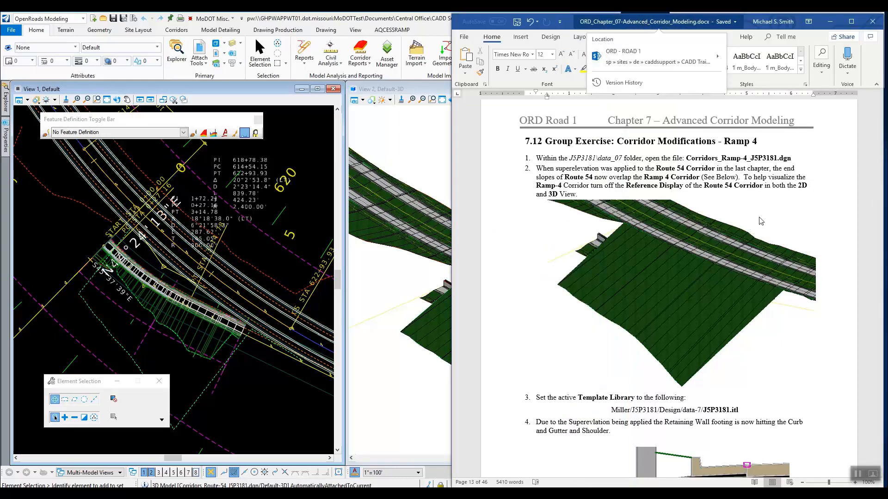
left_click(650, 170)
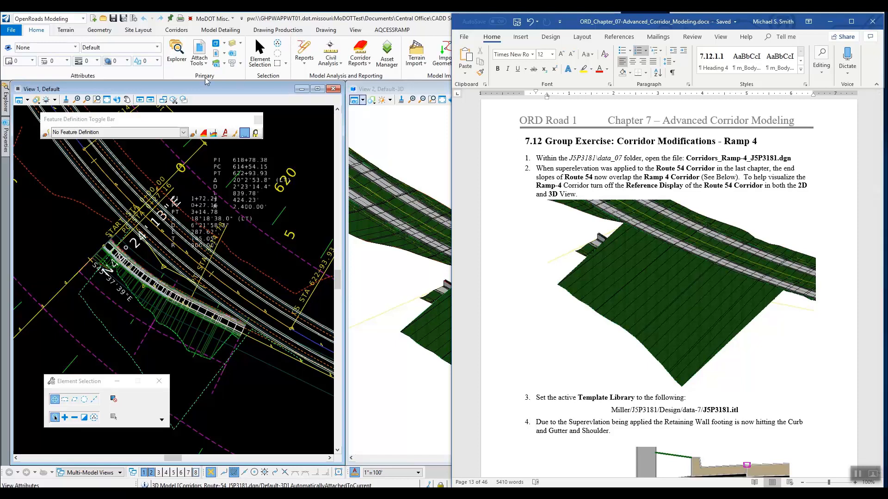
Switch to OpenRoads Designer and turn off the display of the Corridors_Route-54_J5P3181.dgn reference in the 2D view.
left_click(187, 91)
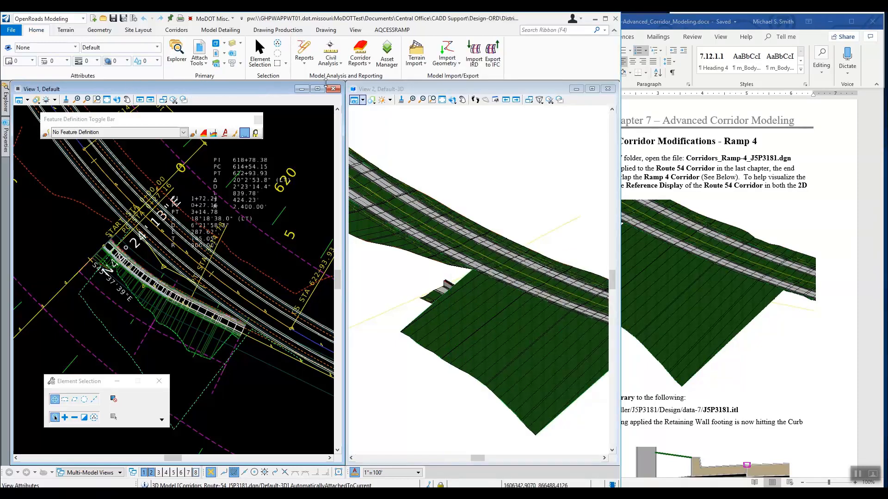
left_click(409, 90)
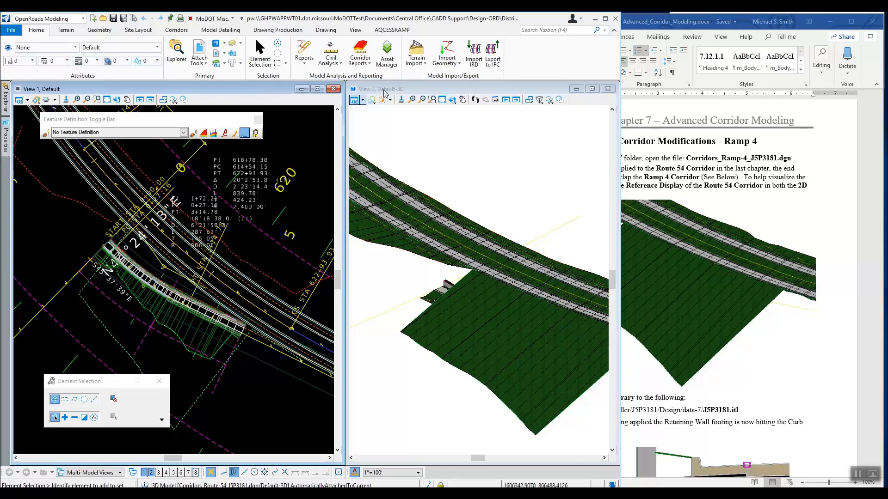
left_click(260, 92)
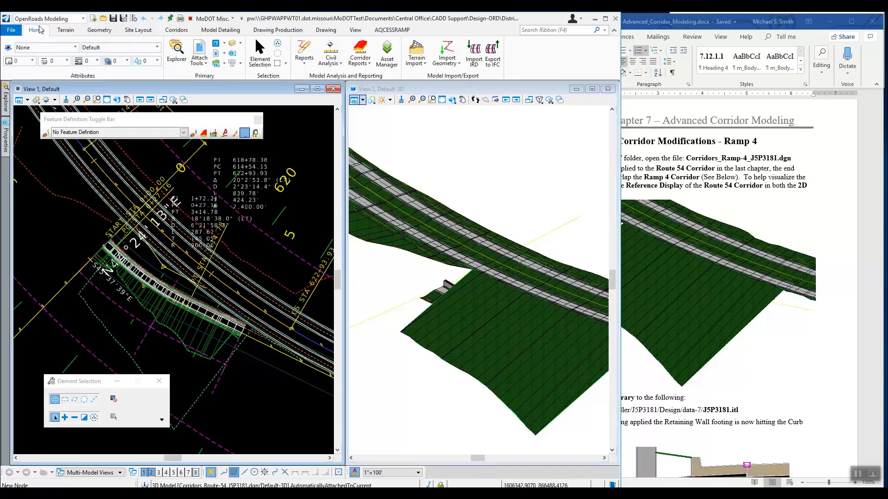
left_click(202, 50)
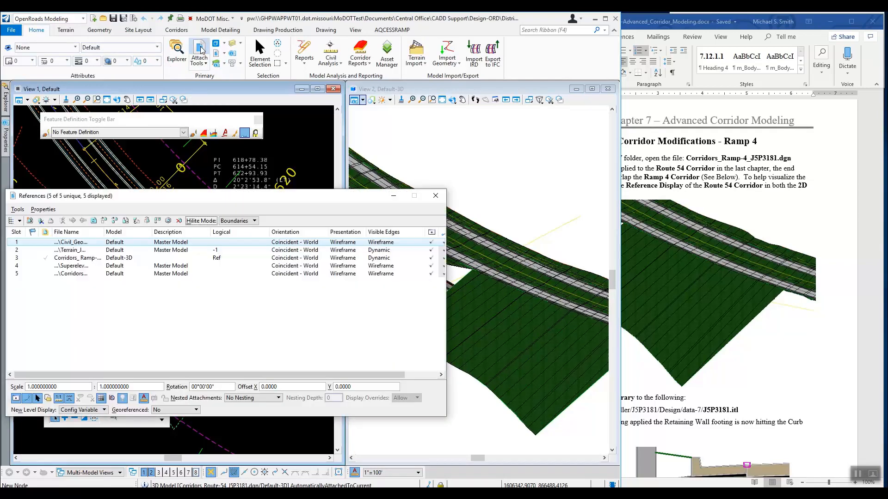
left_click_drag(340, 211, 404, 214)
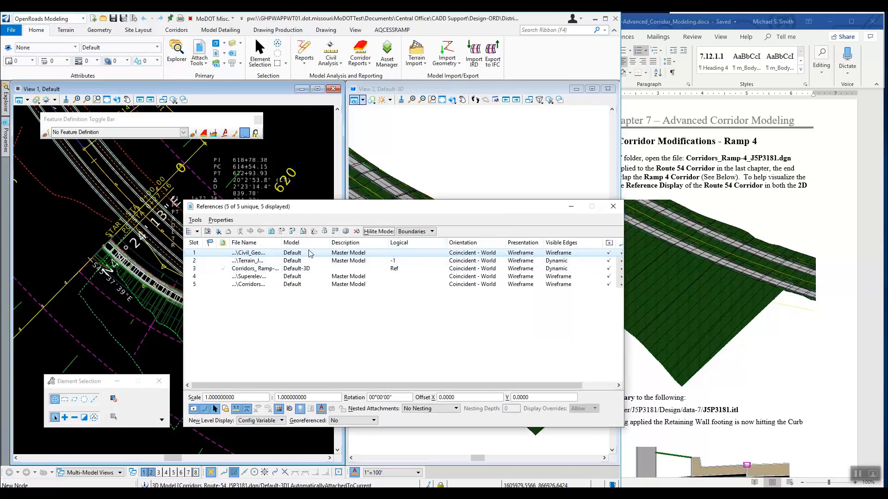
left_click_drag(280, 243, 335, 242)
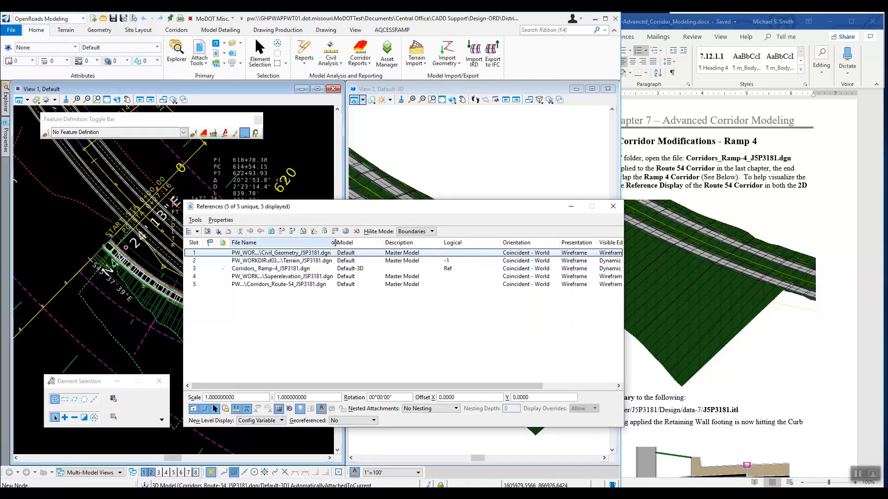
left_click(305, 284)
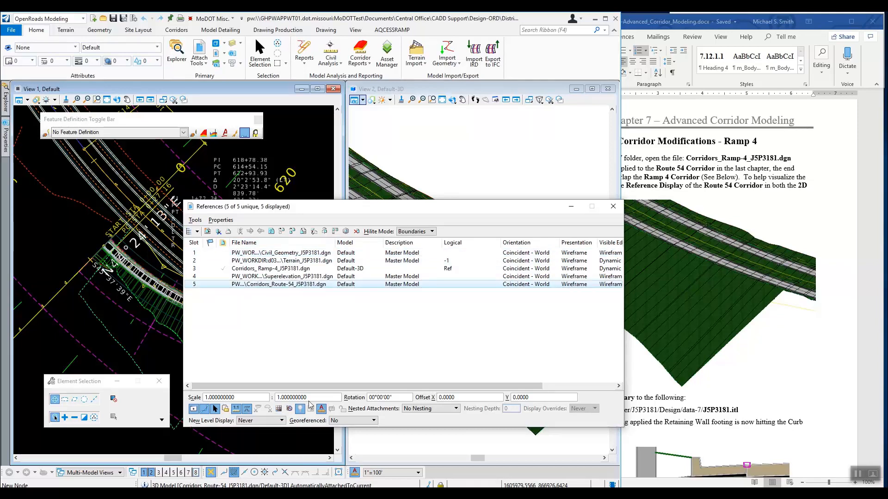
left_click(194, 410)
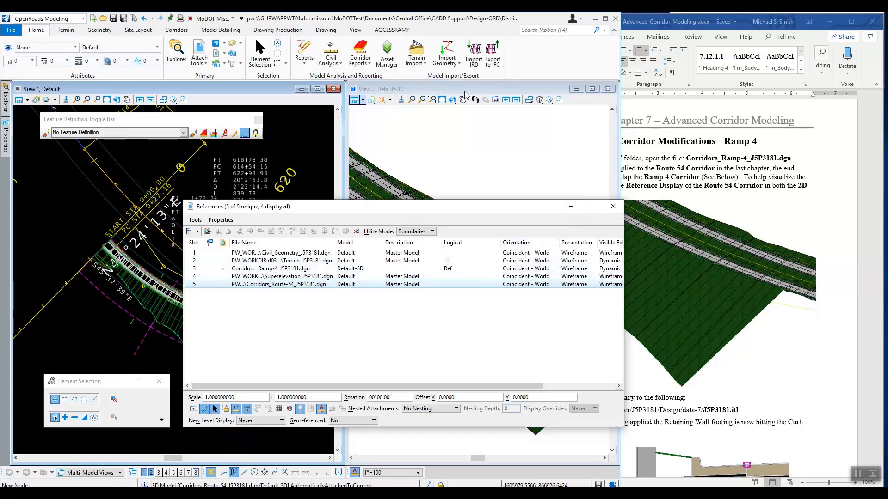
Turn off the display of the Corridors_Route-54_J5P3181.dgn reference in the Default-3D view and close the references list.
left_click(383, 119)
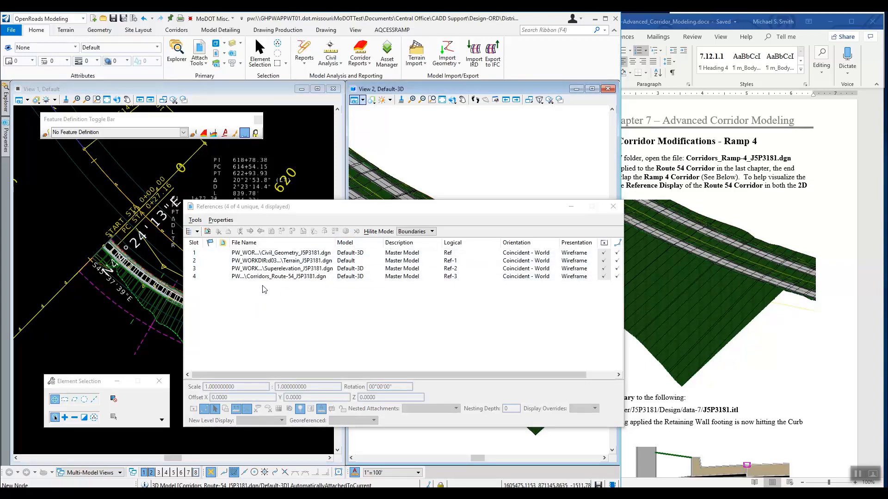
left_click(286, 277)
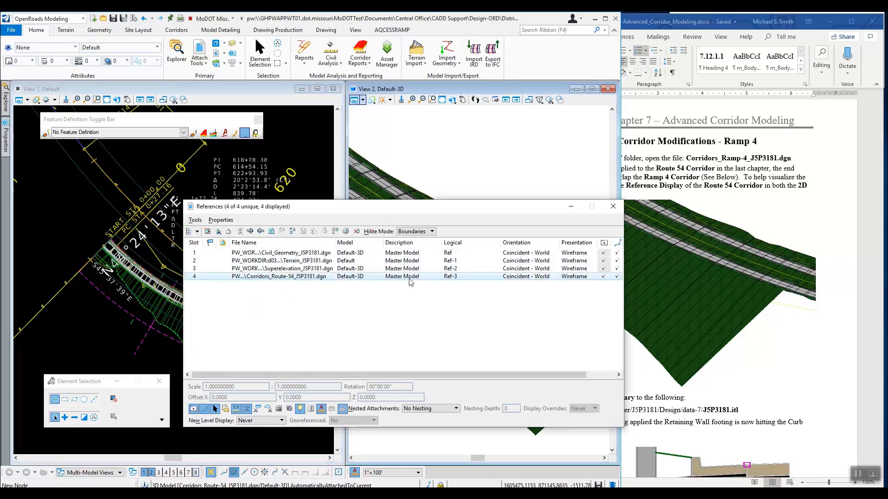
left_click(604, 277)
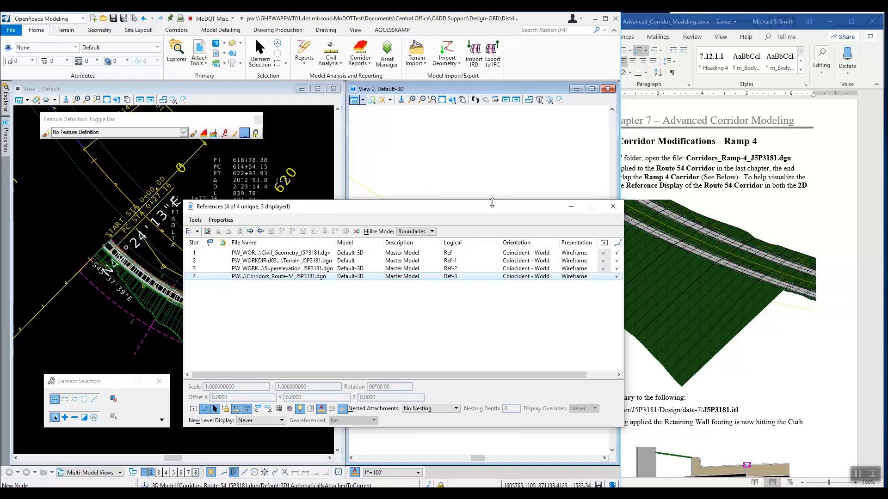
left_click_drag(495, 210, 298, 304)
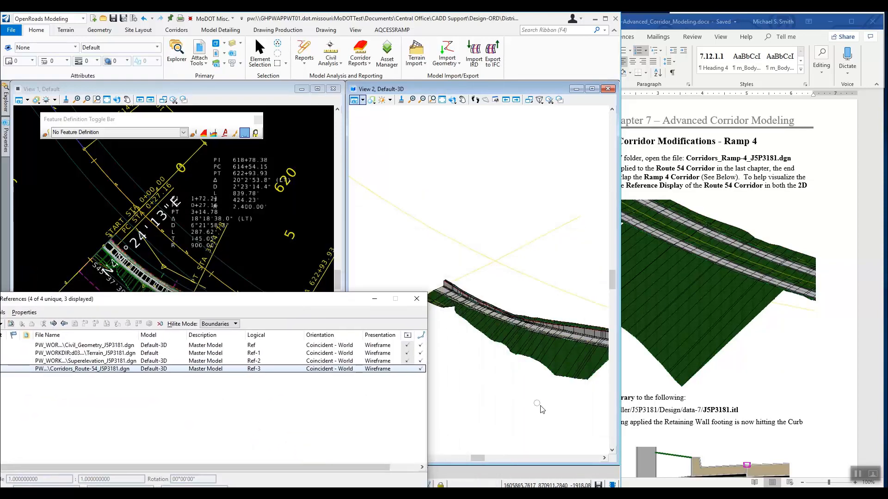
scroll(538, 405, "up", 2)
scroll(561, 393, "up", 1)
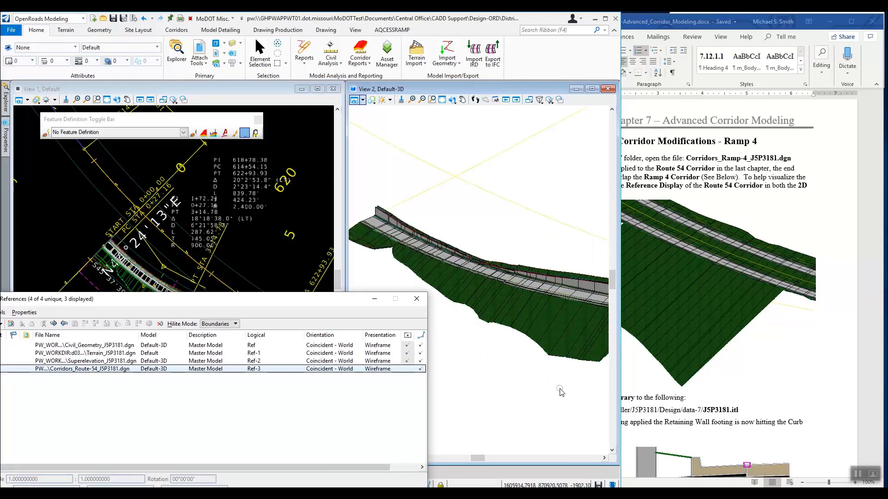
left_click(417, 299)
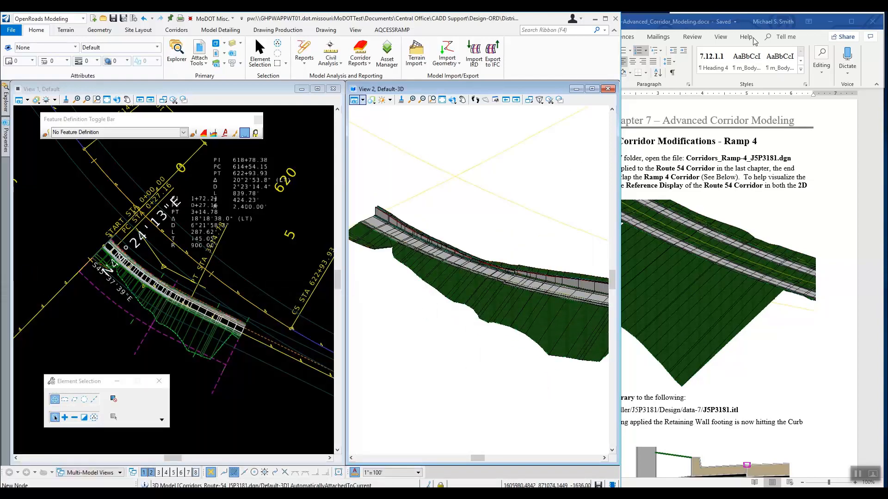
Check step 3 in the Word exercise document, and open the template library J5P3181.itl from the Design/data-7 folder in OpenRoads Designer.
left_click(671, 22)
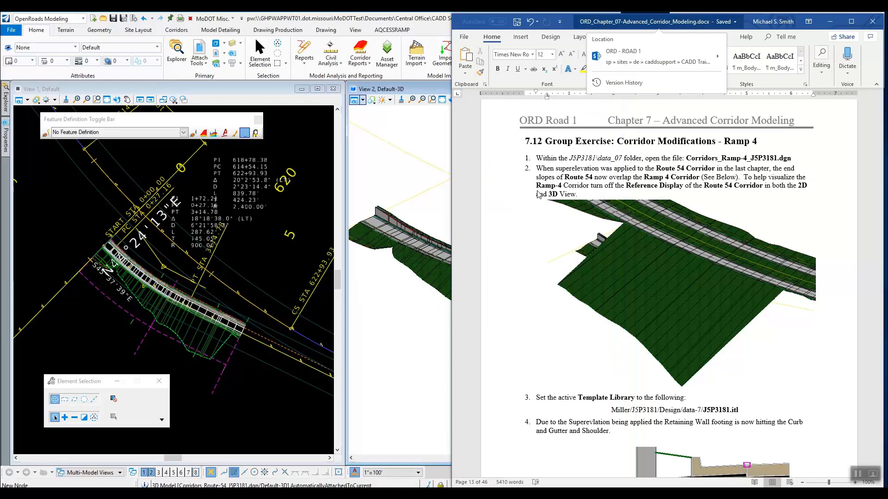
scroll(546, 218, "down", 4)
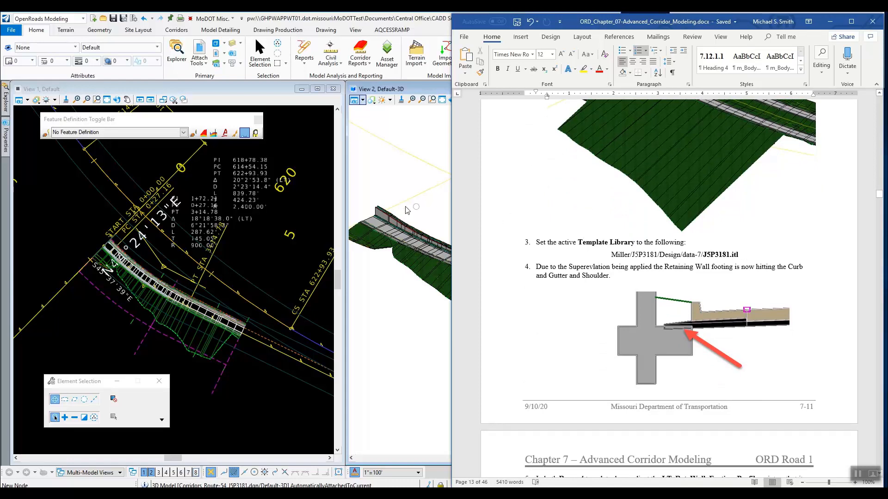
left_click(167, 90)
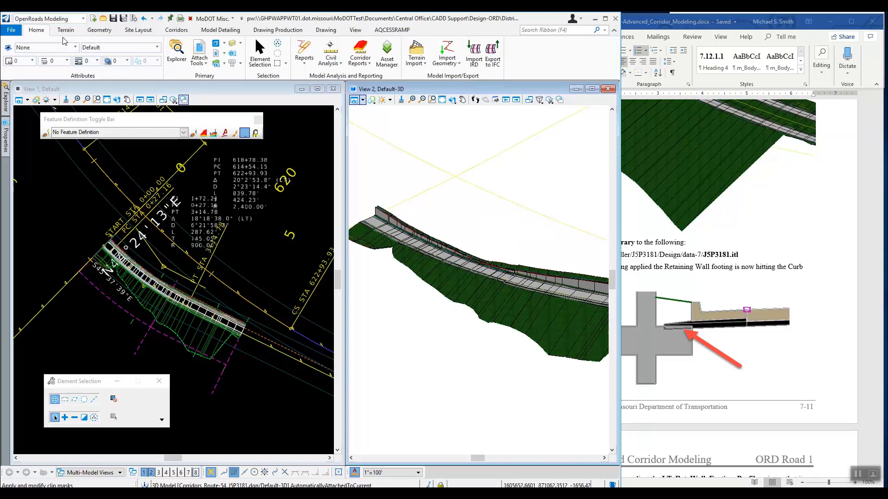
left_click(183, 32)
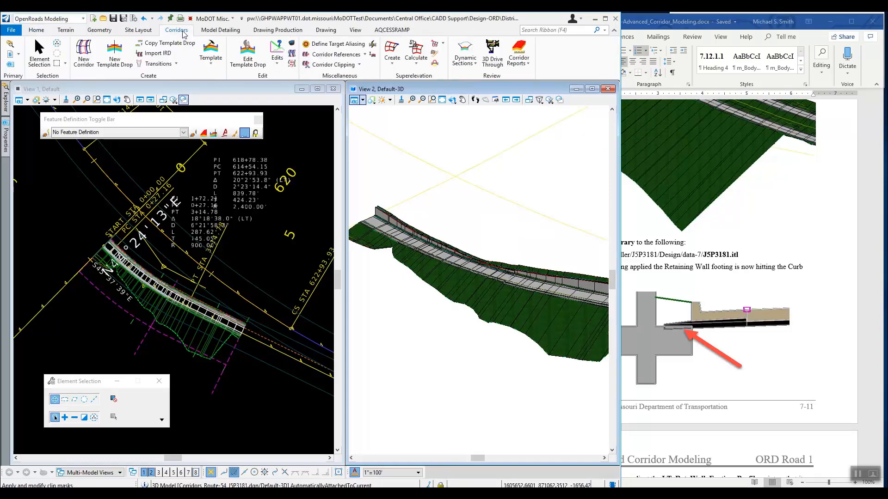
left_click(215, 51)
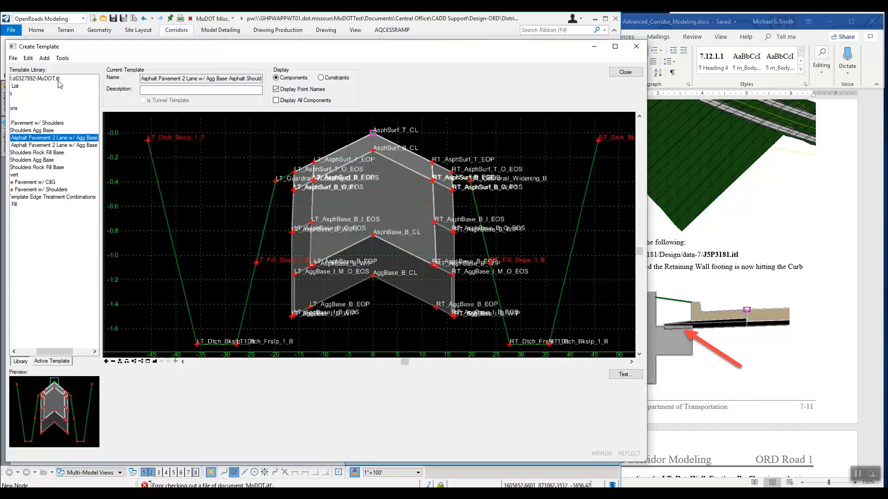
left_click(14, 59)
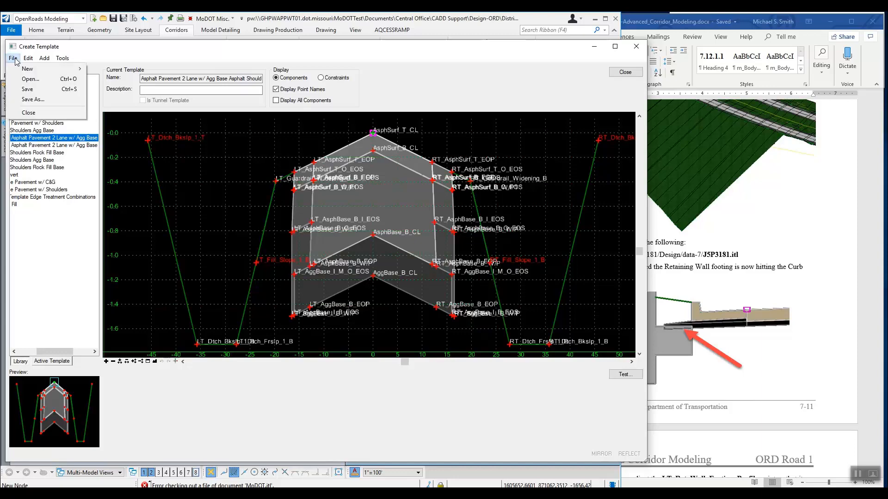
left_click(29, 79)
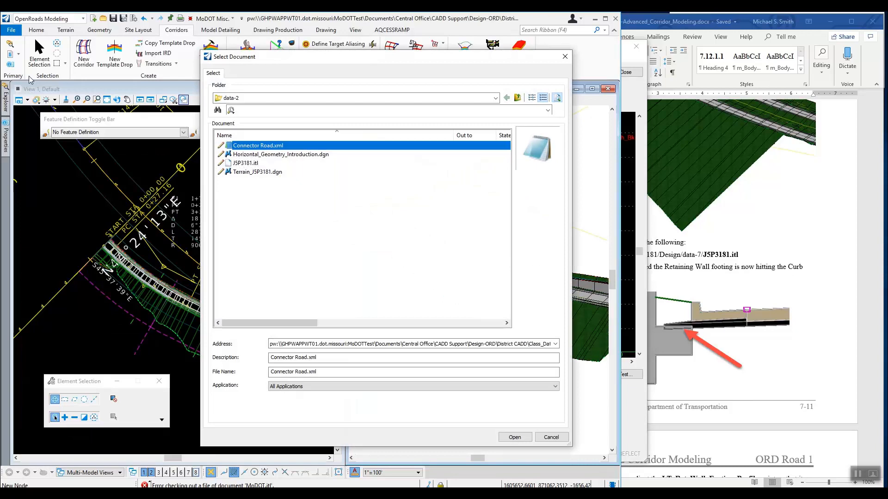
left_click(495, 98)
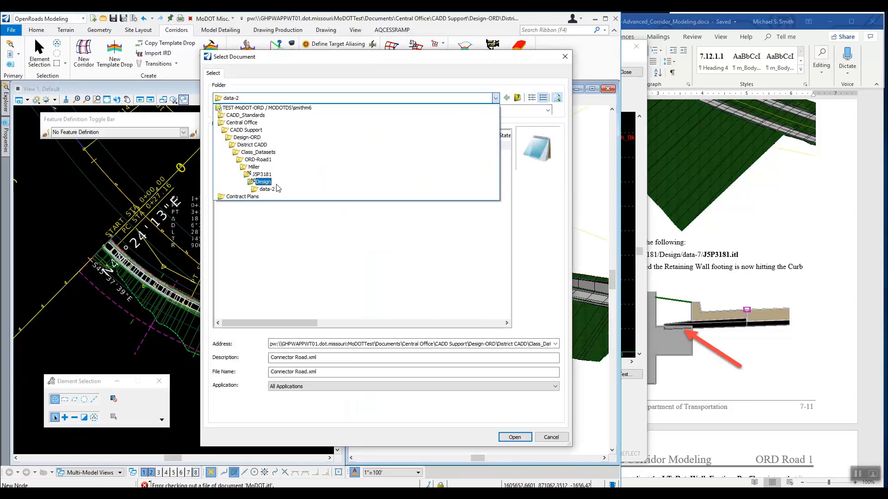
left_click(267, 182)
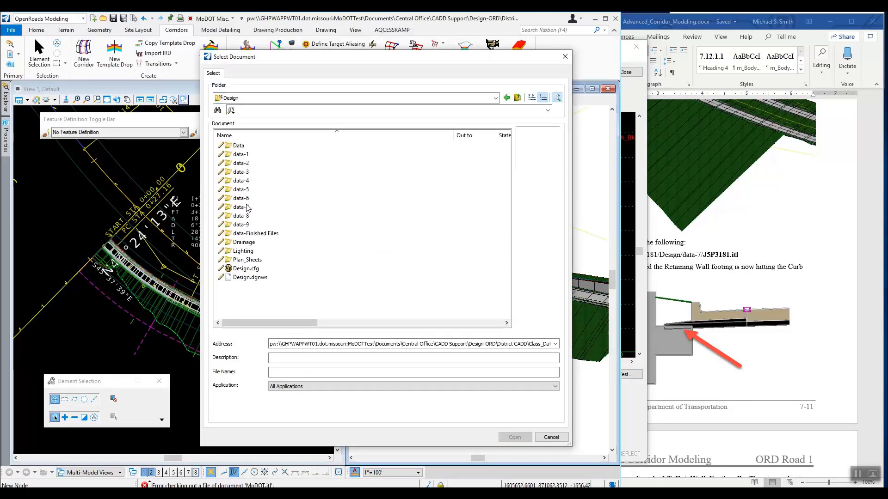
double_click(248, 207)
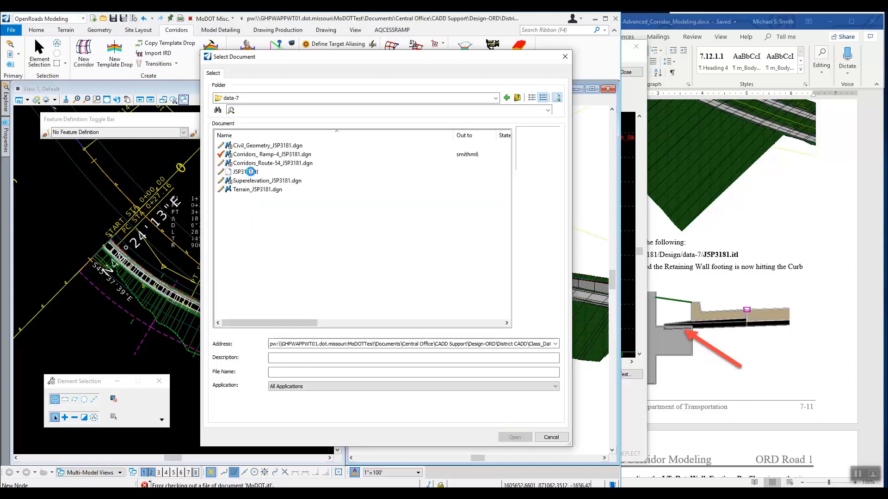
left_click(252, 173)
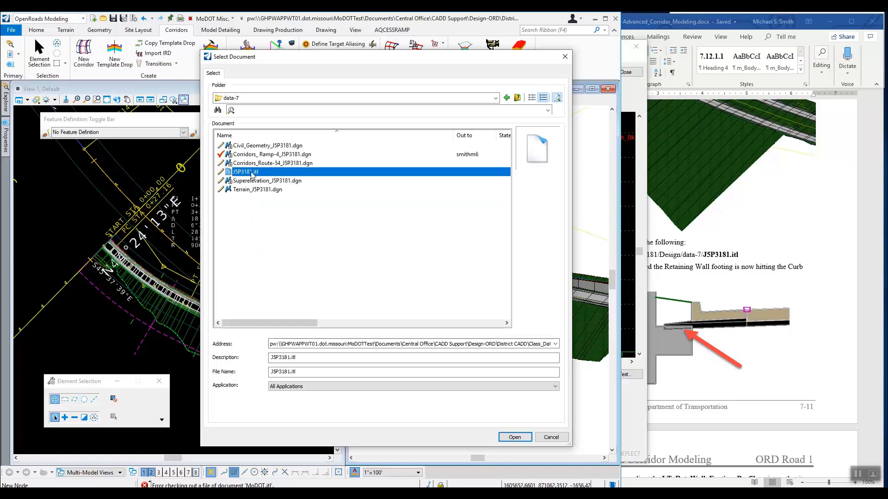
left_click(514, 437)
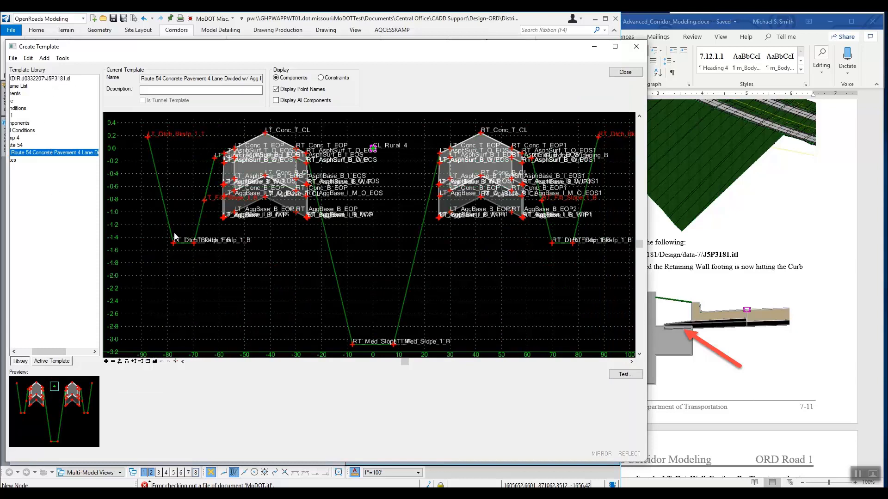
Expand the Ramp 4 folder in the J5P3181 template library and close the template editor.
left_click_drag(52, 351, 40, 351)
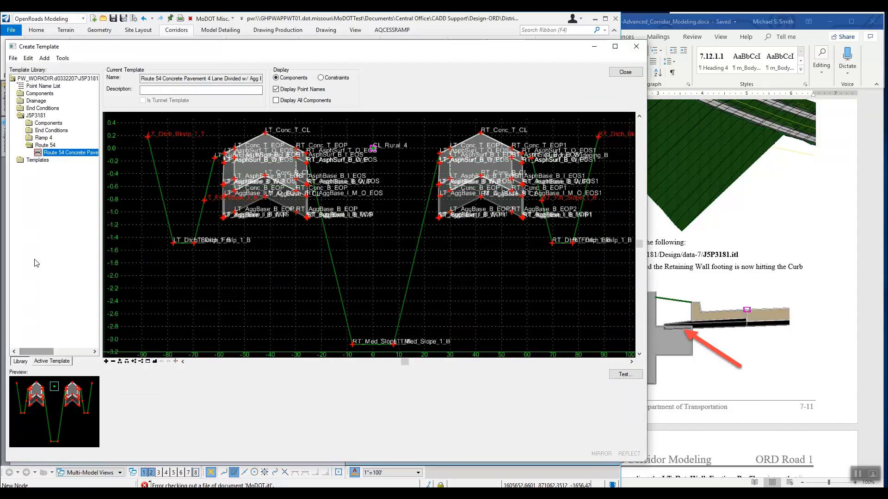
double_click(49, 138)
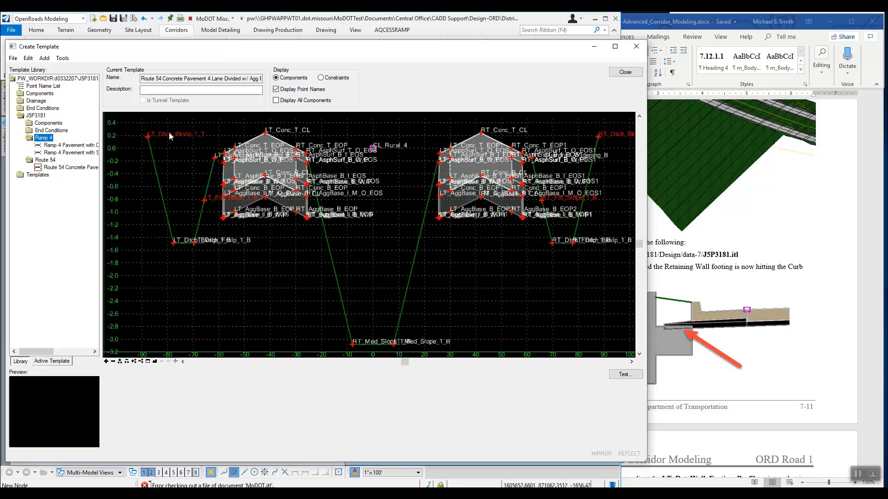
left_click(625, 72)
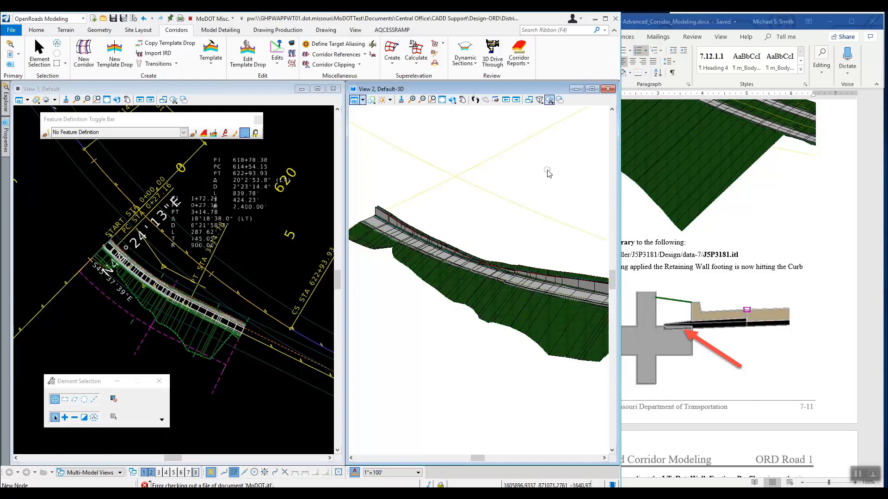
Switch to the Word exercise document and review step 4 about the Retaining Wall footing.
left_click(661, 24)
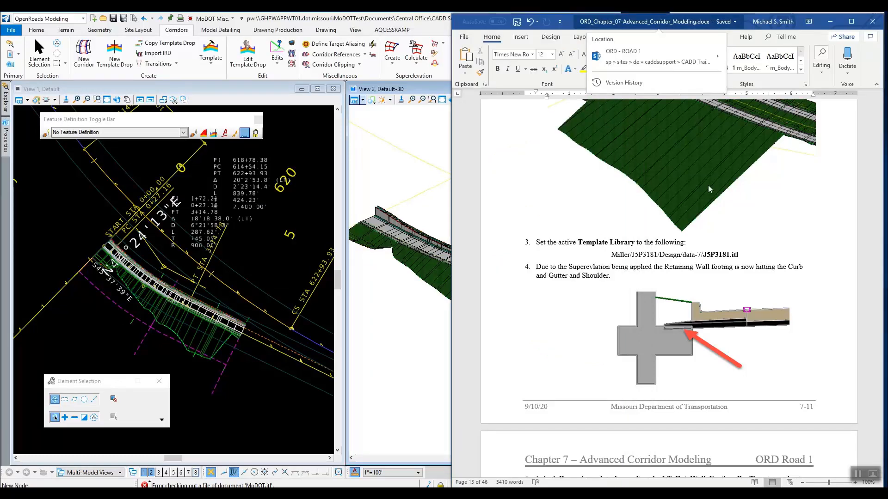
left_click(582, 273)
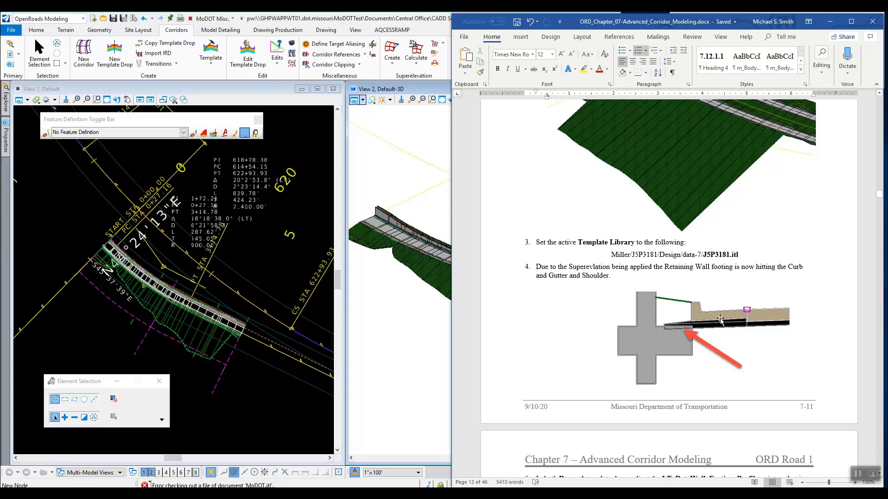
Read step 5 of the exercise for the LT_Ret_Wall_Footing_Profile constraint values and the parametric label.
scroll(719, 319, "down", 5)
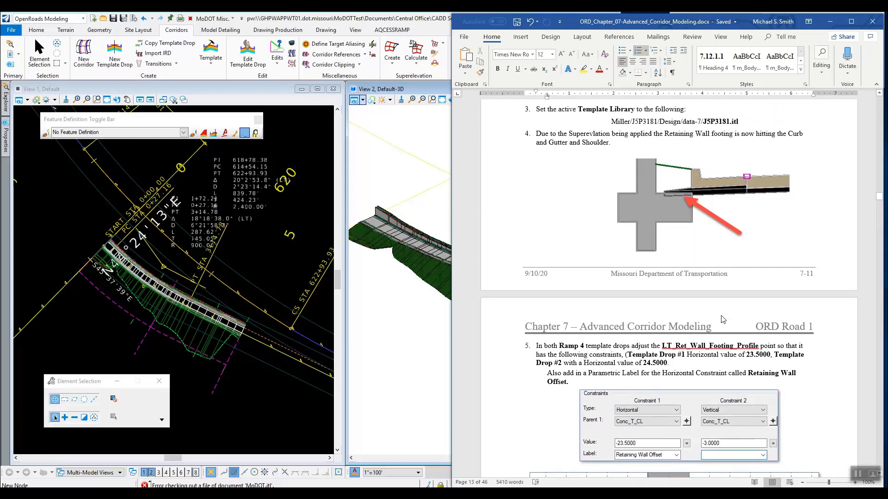
scroll(723, 319, "down", 4)
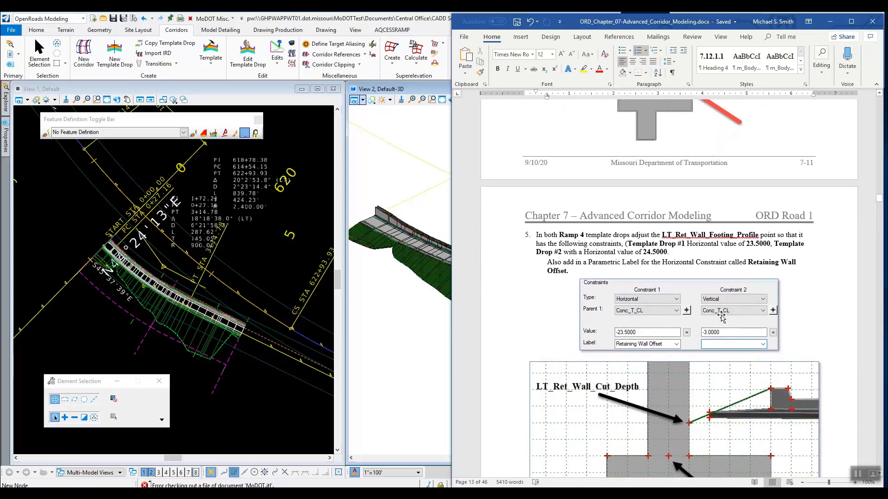
scroll(721, 317, "down", 1)
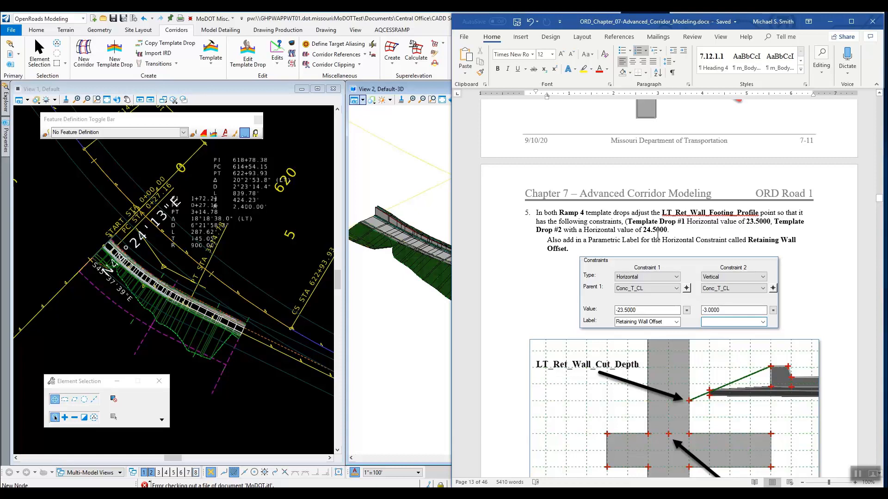
scroll(664, 240, "down", 3)
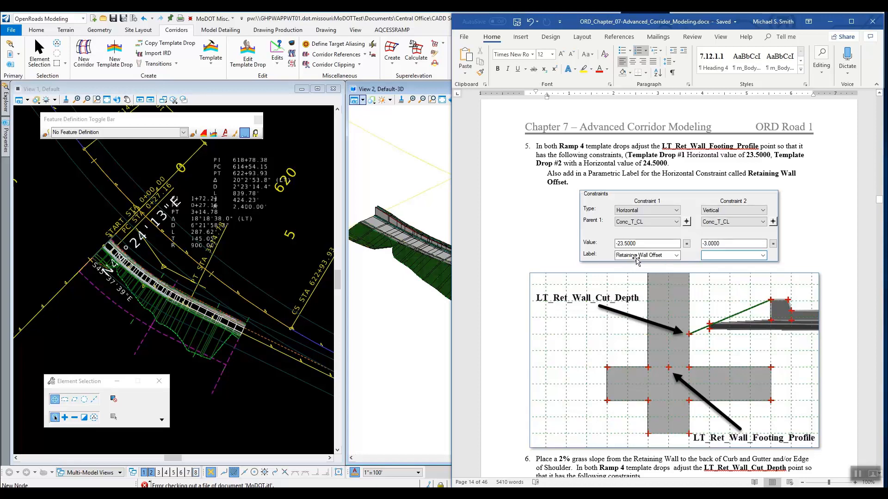
scroll(637, 260, "up", 1)
scroll(637, 260, "down", 1)
In OpenRoads Designer, open the first Ramp 4 template drop, Ramp 4 Pavement with Curb and Gutter from 0+00.00 to 2+50.00, for editing.
left_click(259, 257)
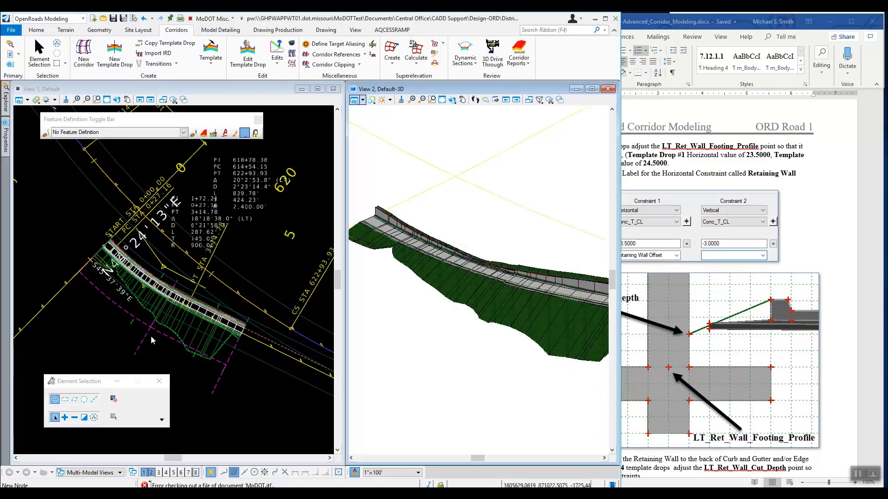
left_click(95, 336)
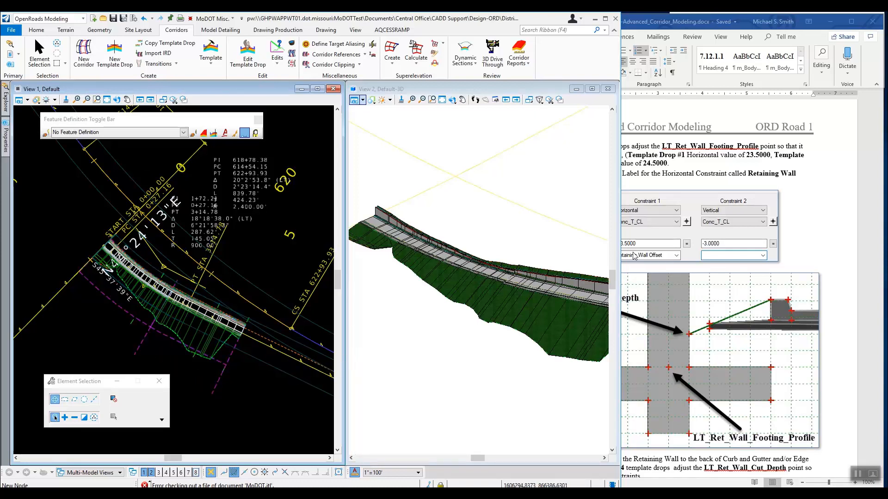
left_click(137, 353)
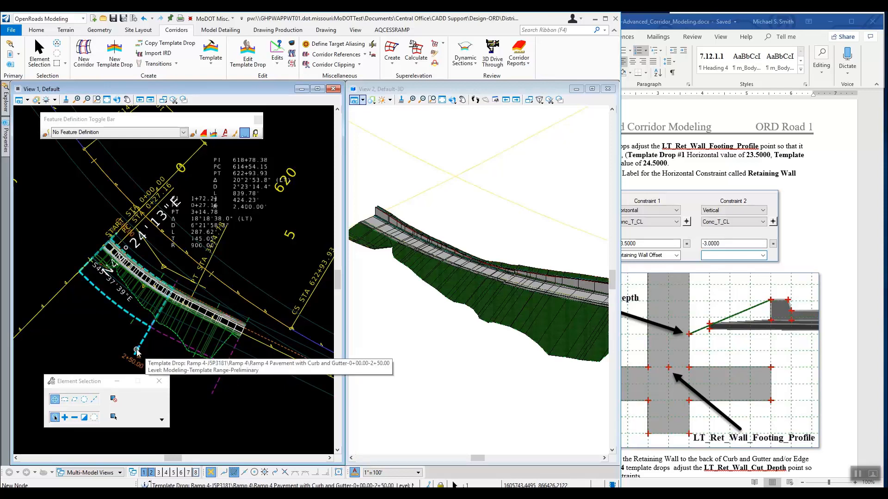
mouse_move(141, 344)
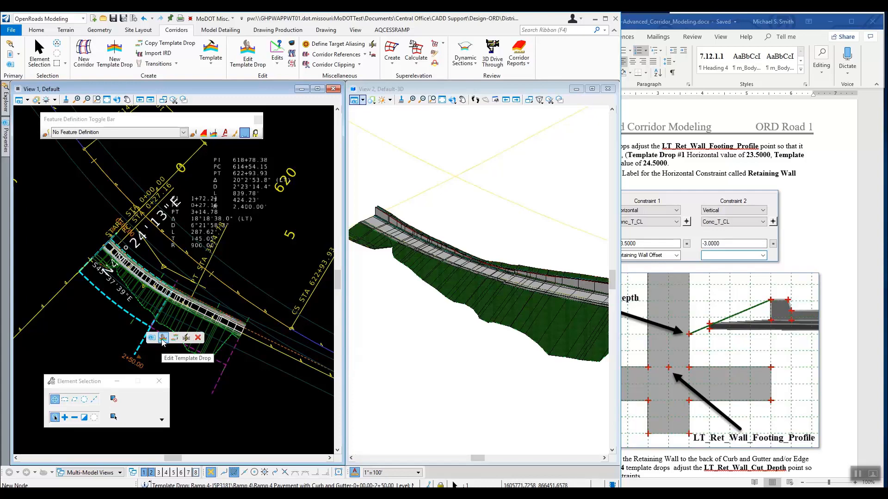
left_click(163, 338)
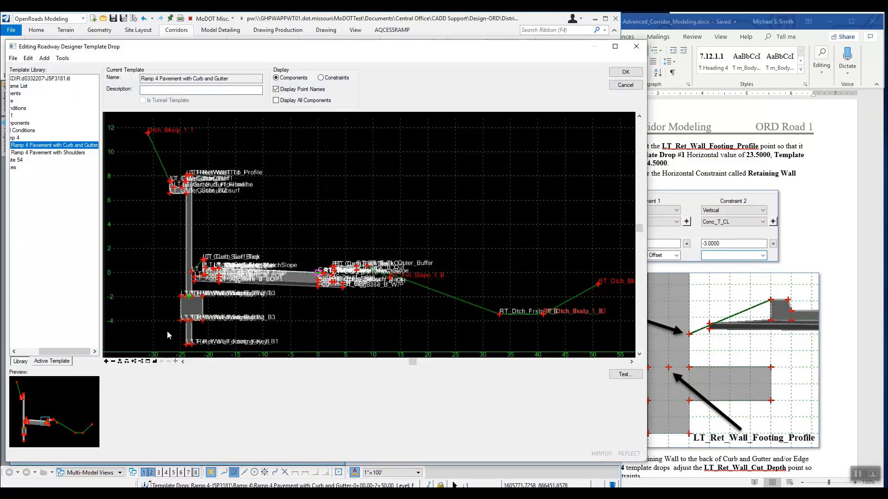
Check the point name in the exercise document, and open the properties of LT_Ret_Wall_Footing_Profile at the top of the wall footing.
left_click(690, 184)
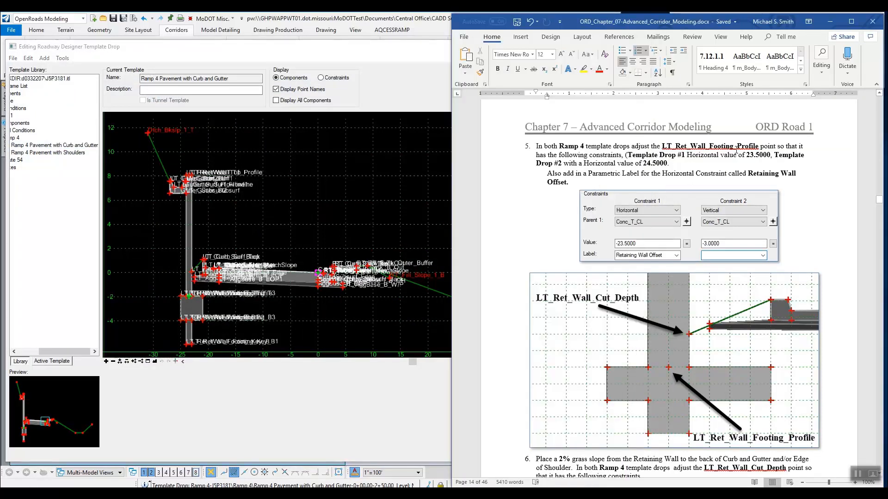
scroll(200, 337, "up", 1)
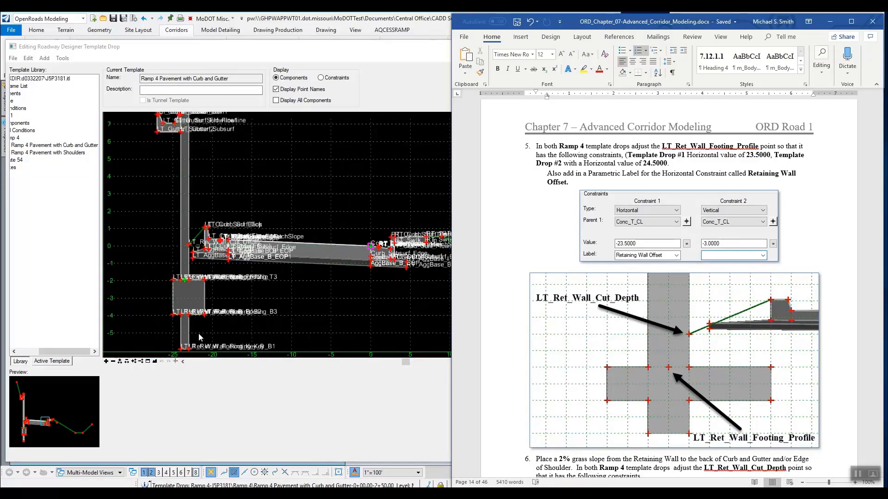
scroll(204, 287, "up", 5)
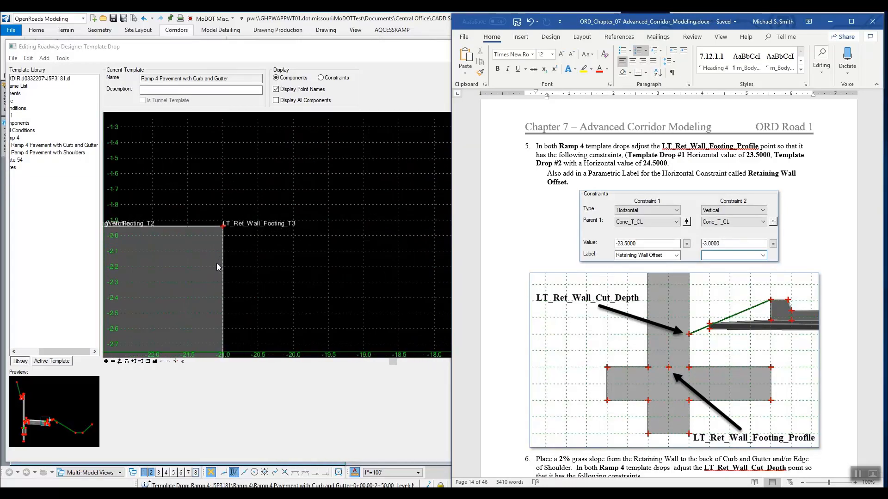
middle_click_drag(273, 247, 432, 264)
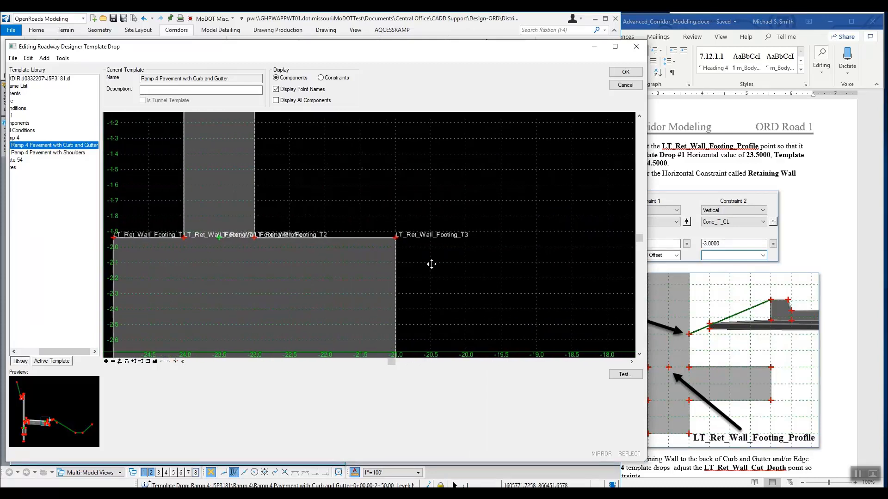
scroll(276, 240, "up", 6)
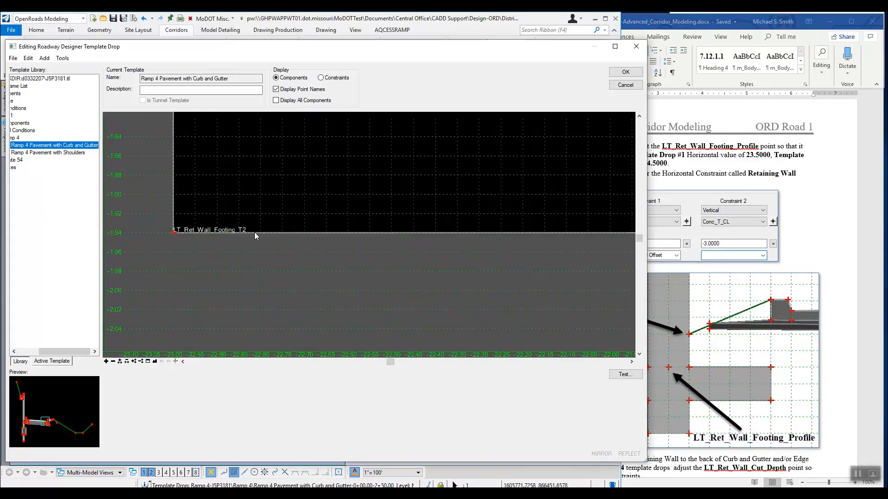
middle_click_drag(254, 232, 537, 204)
middle_click_drag(280, 222, 338, 229)
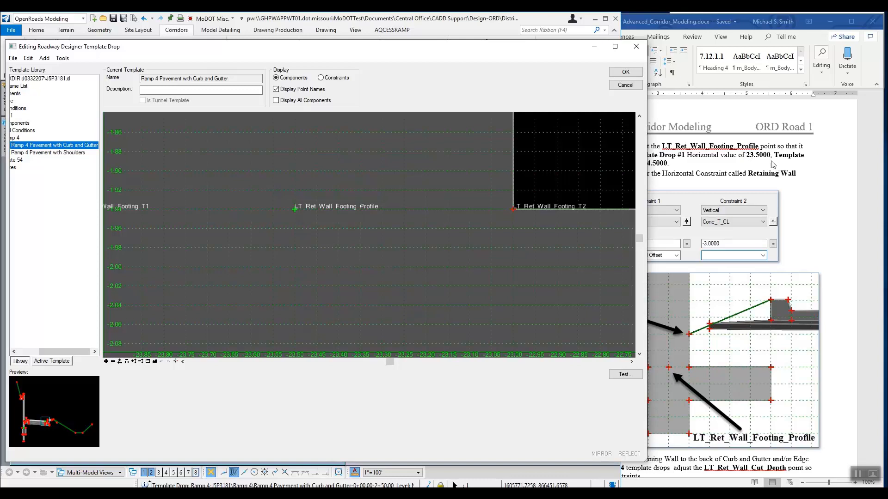
left_click(724, 172)
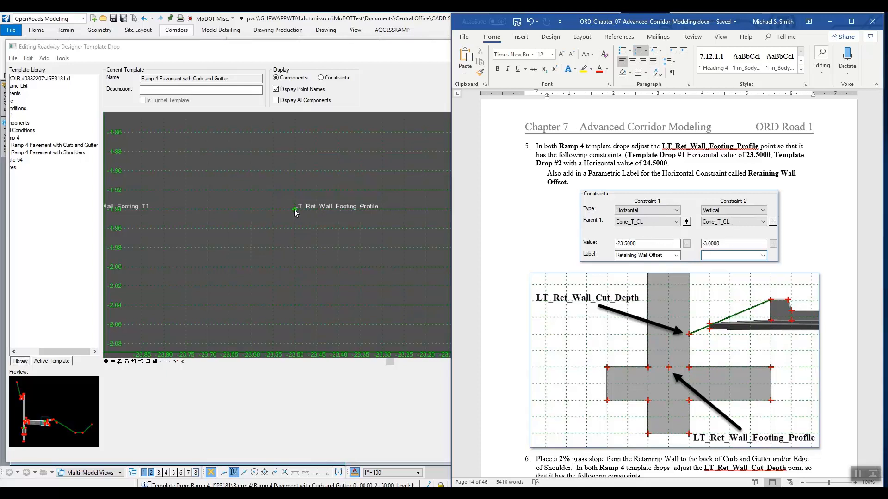
mouse_move(295, 210)
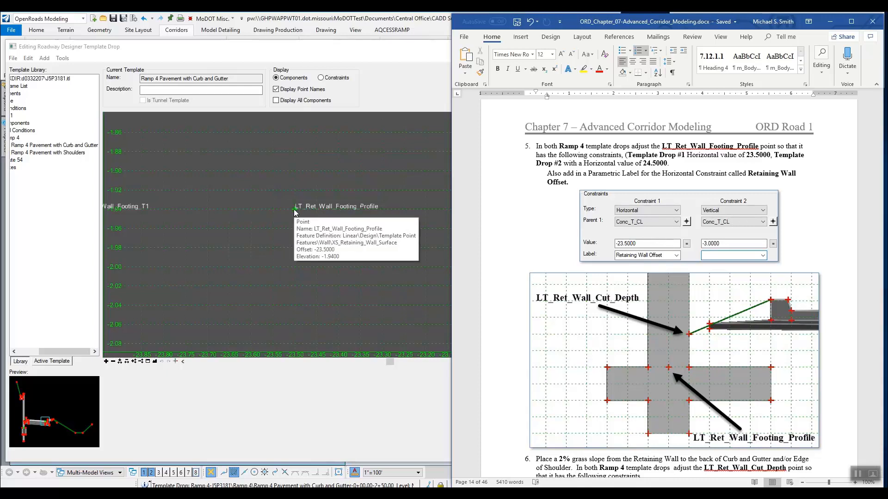
left_click(295, 212)
double_click(295, 210)
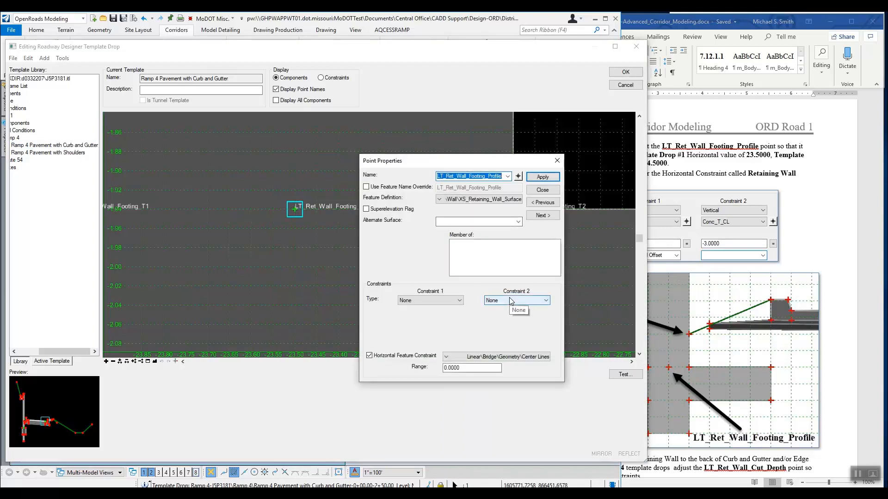
left_click(705, 111)
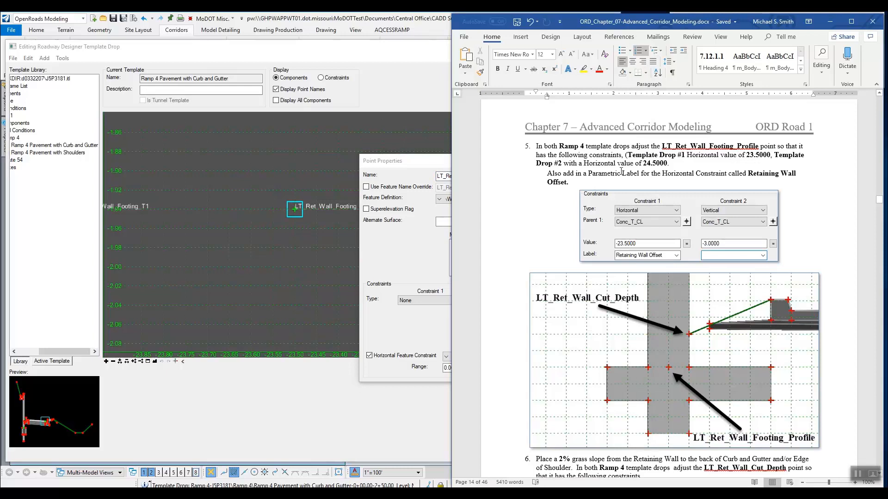
left_click_drag(422, 165, 283, 157)
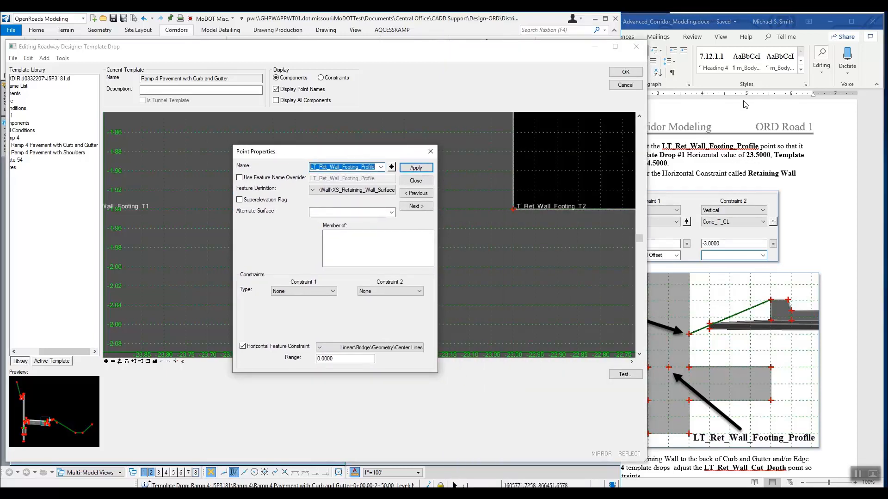
Set Constraint 1 of LT_Ret_Wall_Footing_Profile to Horizontal, picking Conc_T_CL in the template as its parent.
left_click(733, 204)
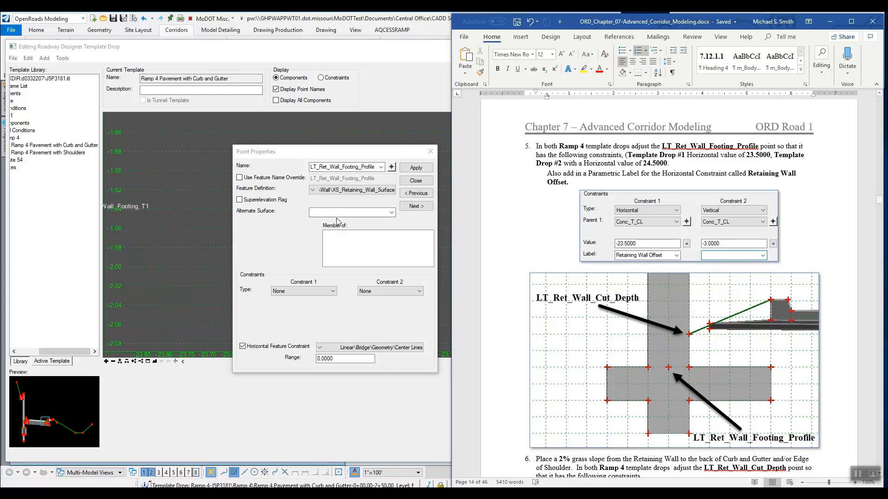
left_click(331, 292)
left_click(323, 306)
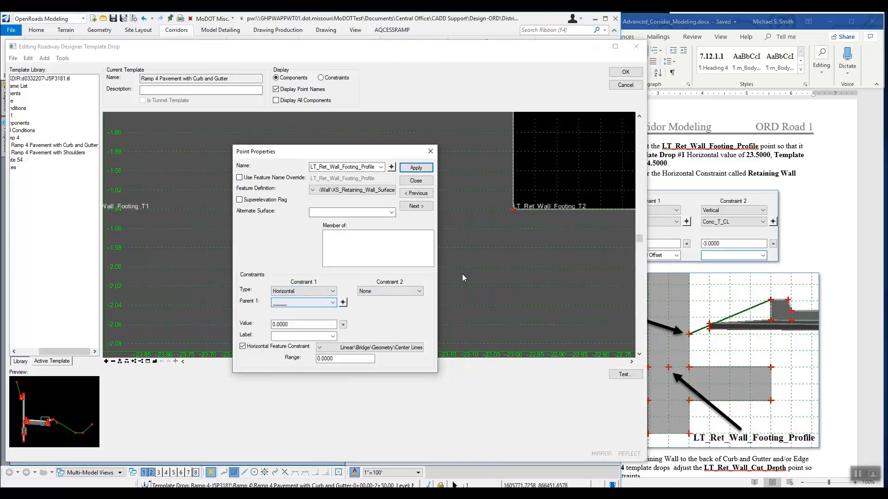
scroll(487, 254, "down", 2)
scroll(494, 249, "down", 5)
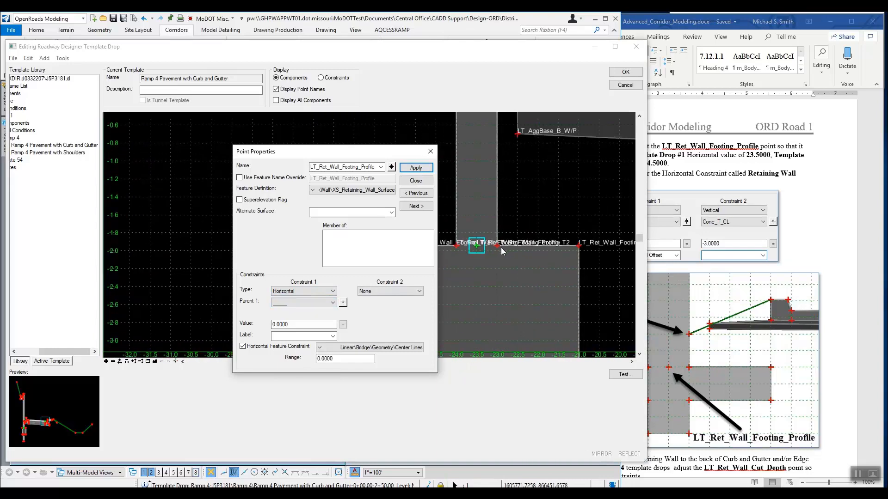
scroll(526, 251, "down", 3)
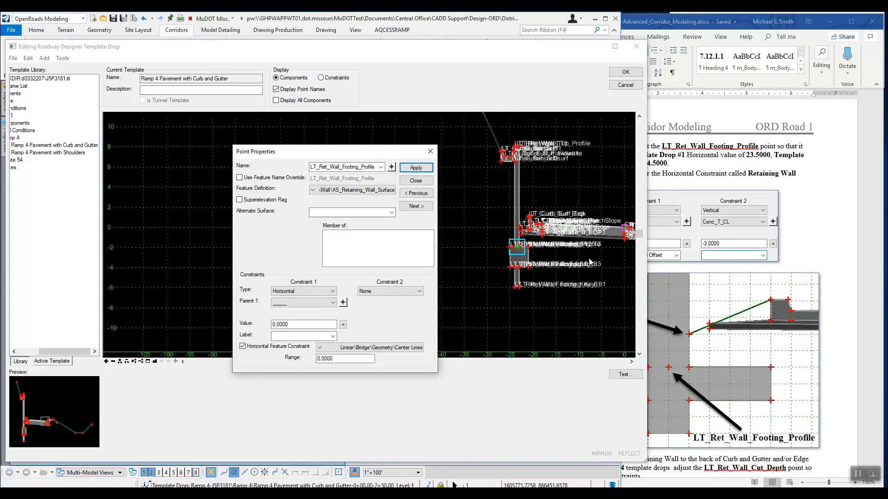
left_click(342, 302)
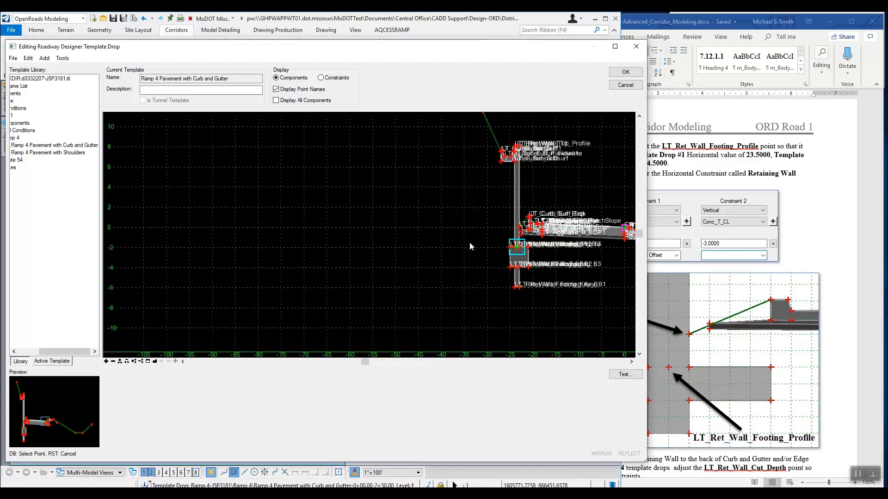
scroll(470, 242, "down", 3)
scroll(585, 246, "down", 4)
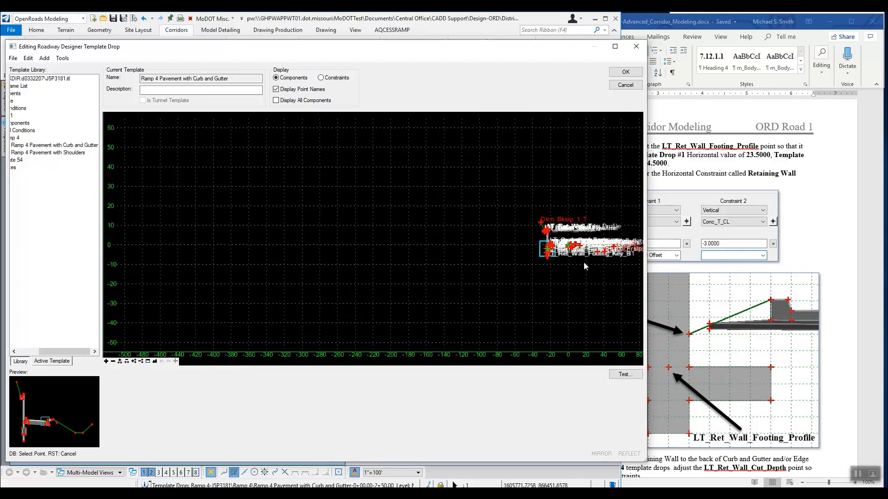
scroll(626, 241, "up", 5)
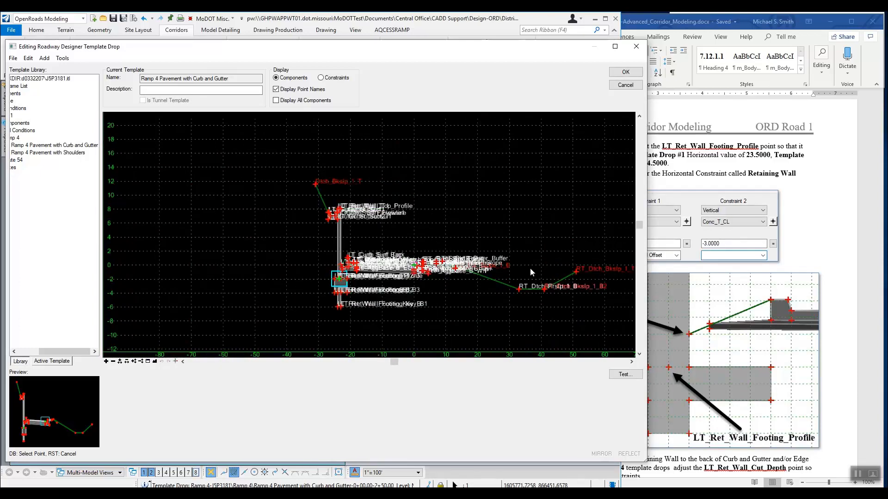
scroll(438, 272, "up", 5)
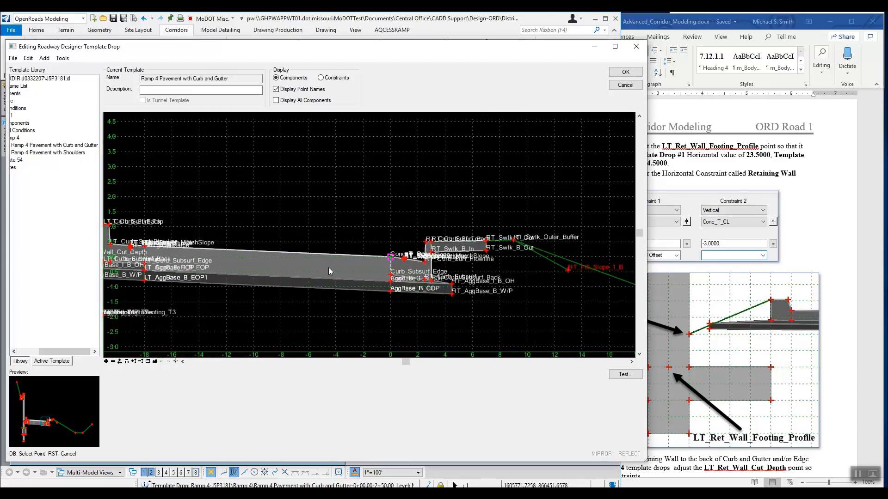
scroll(427, 266, "up", 5)
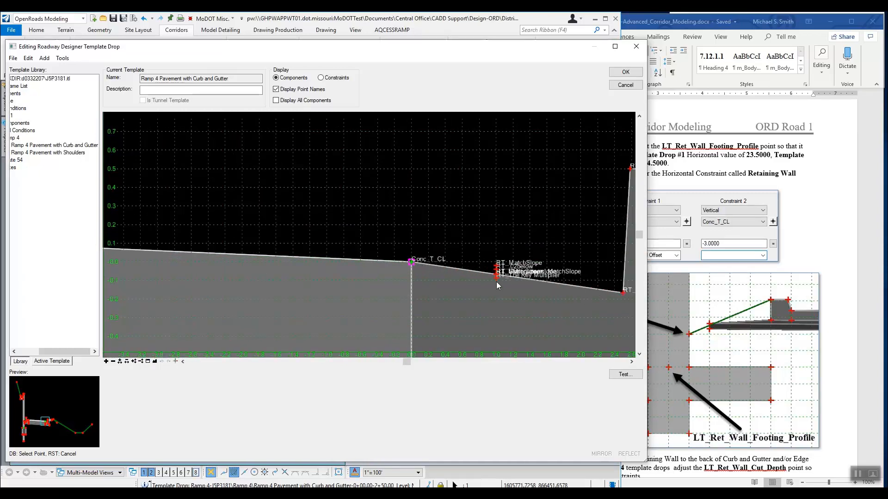
double_click(413, 262)
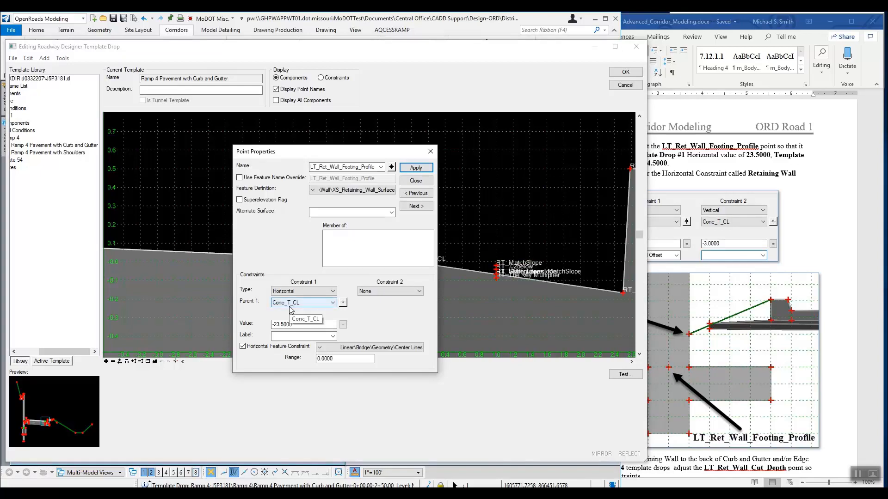
left_click(323, 304)
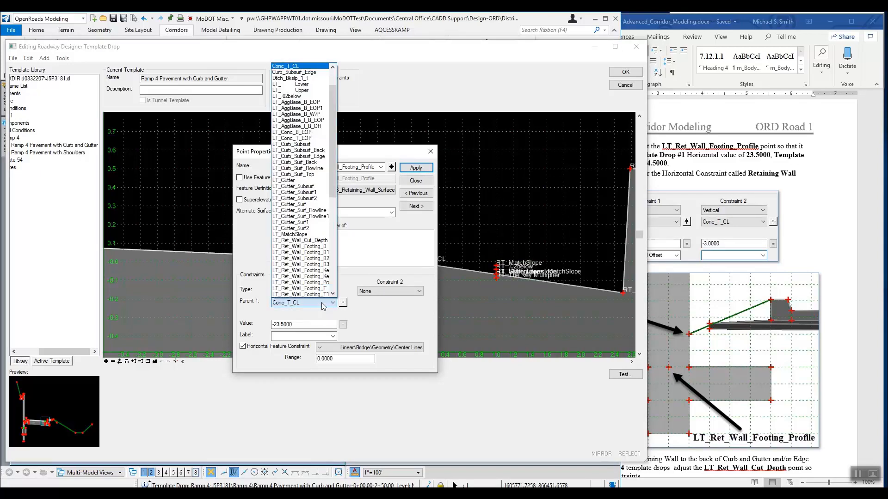
left_click(321, 302)
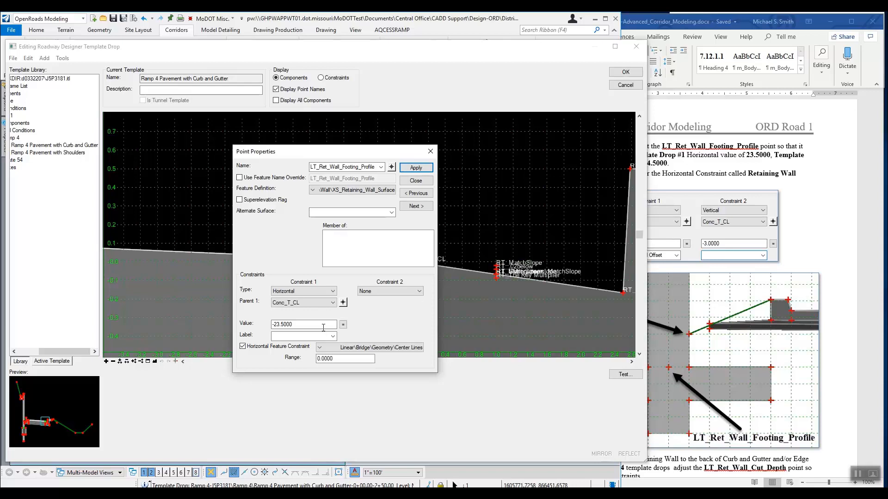
Set Constraint 2 of LT_Ret_Wall_Footing_Profile to Vertical from parent Conc_T_CL with a value of -3.0000, as the exercise shows, and apply it.
left_click(717, 22)
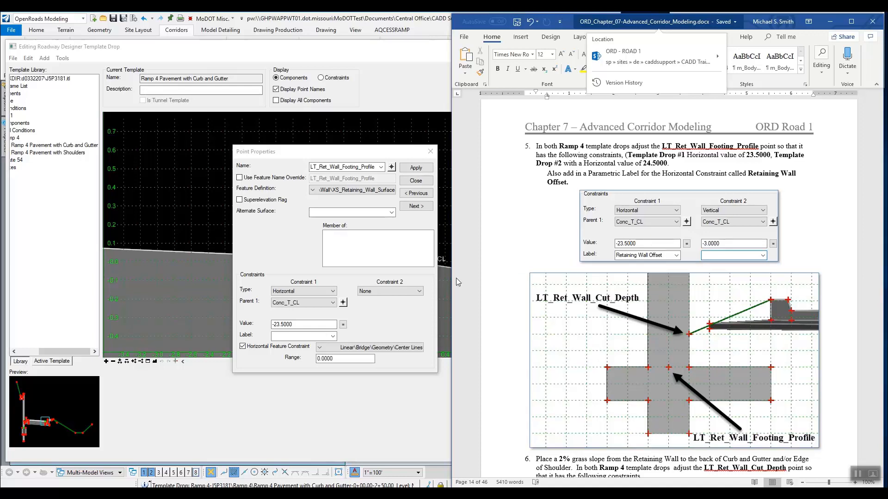
left_click(411, 292)
left_click(410, 292)
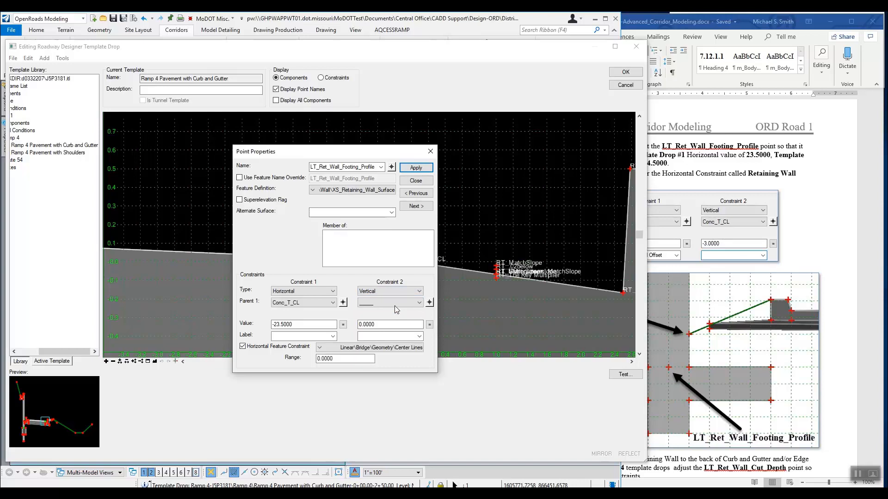
left_click(420, 303)
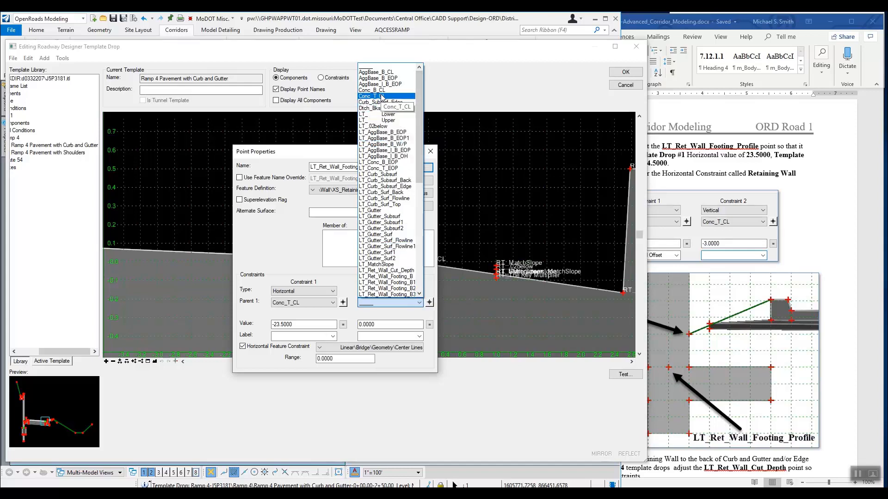
left_click(430, 304)
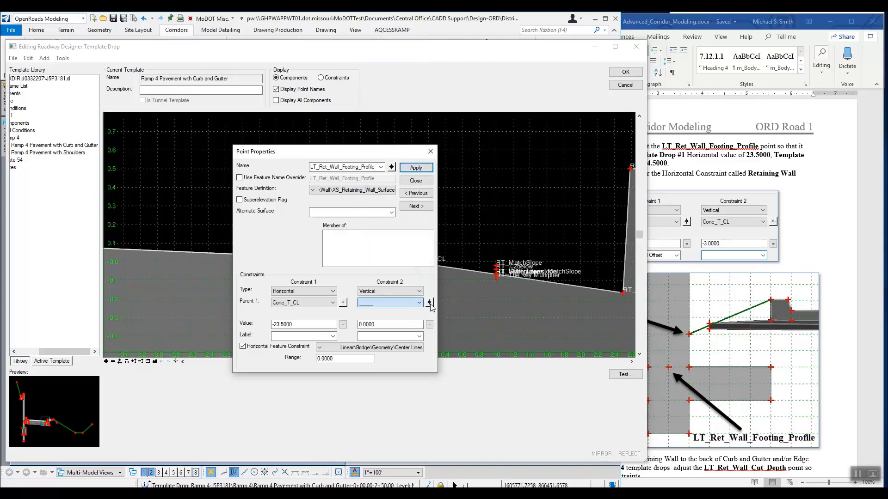
left_click(430, 303)
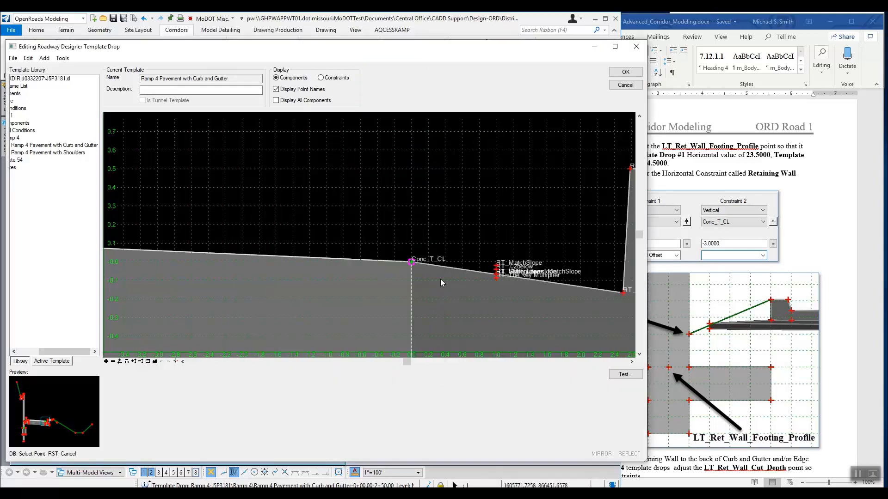
left_click(412, 261)
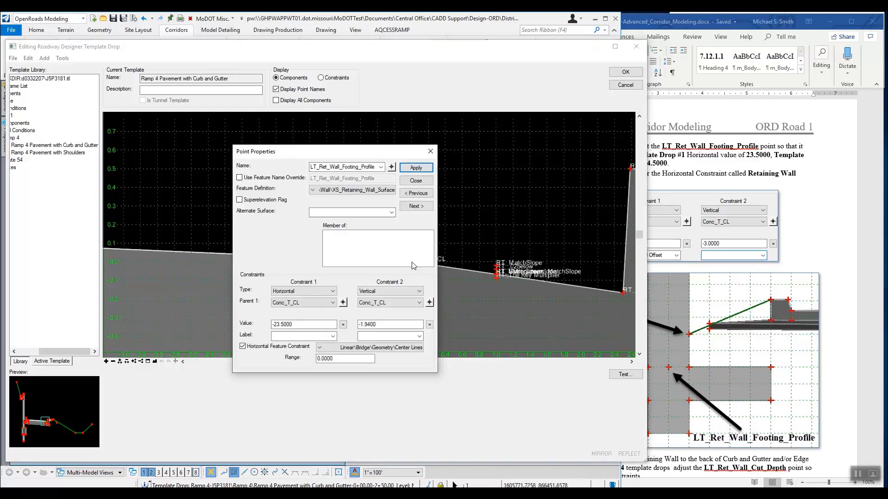
left_click(377, 325)
left_click(403, 168)
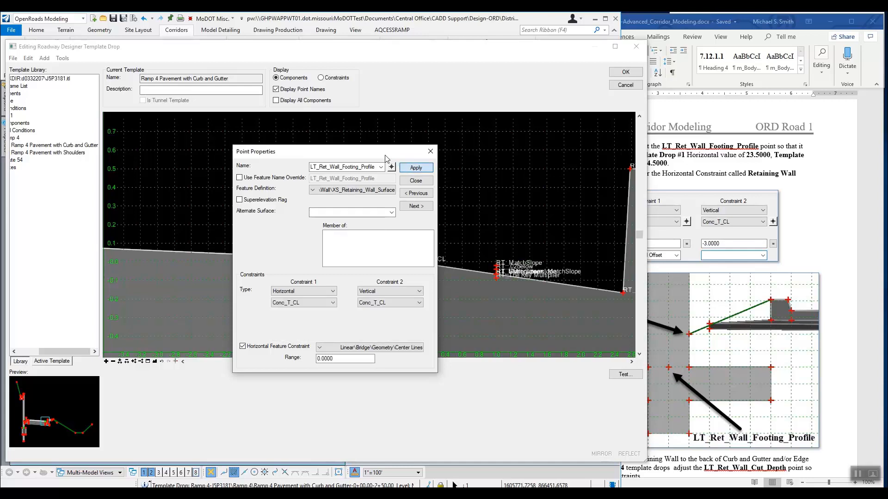
Add the parametric label "Retaining Wall Offset" from the exercise to the Horizontal constraint, apply it and close the point properties.
left_click_drag(386, 155, 312, 132)
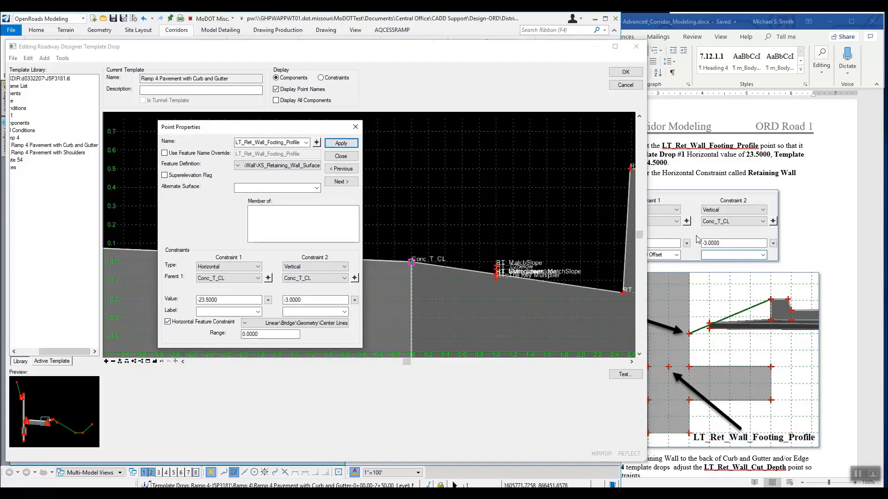
scroll(719, 238, "up", 1)
left_click(723, 209)
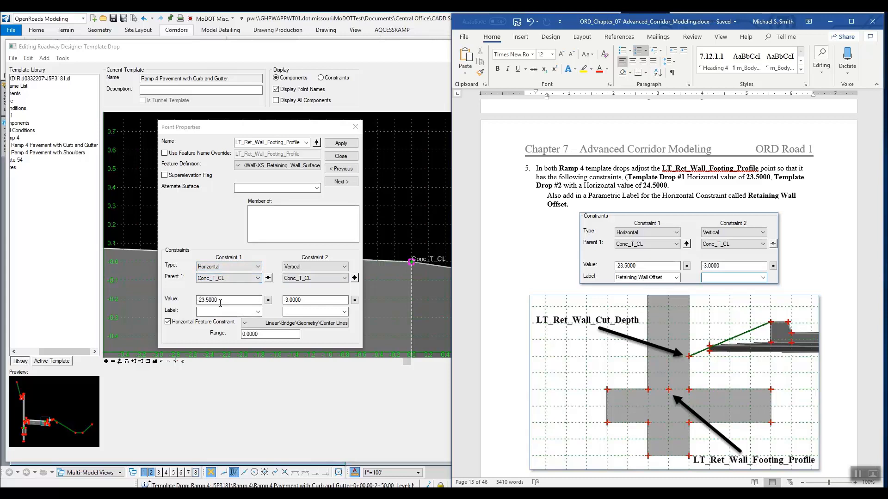
left_click(258, 312)
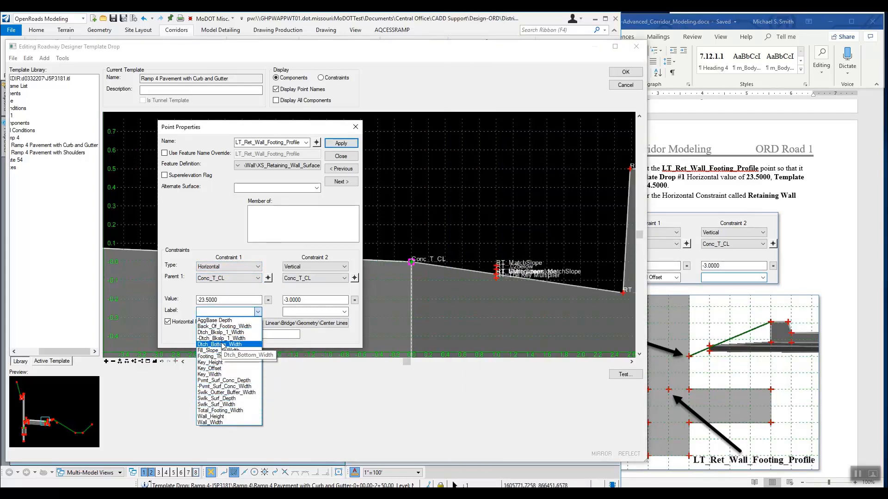
left_click(221, 311)
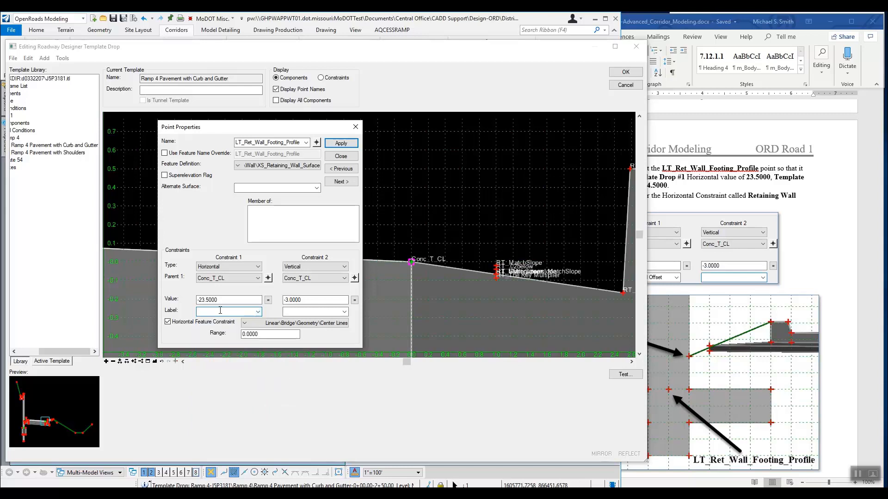
left_click(664, 199)
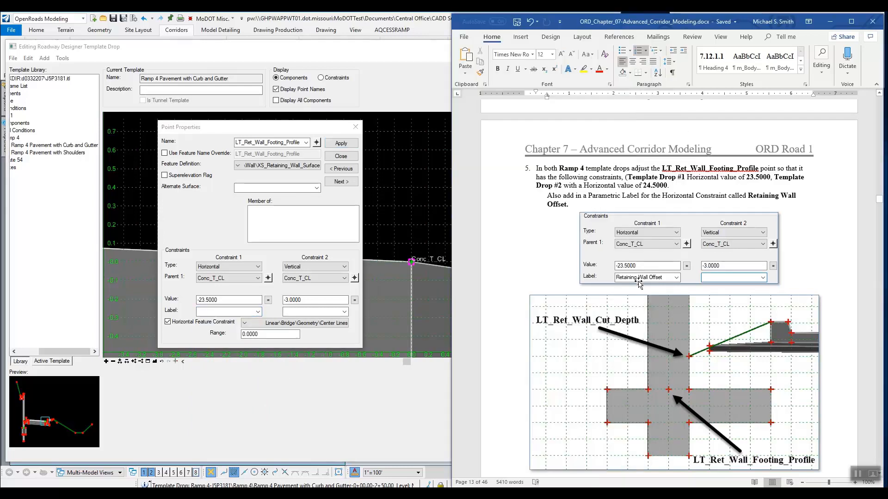
left_click(221, 312)
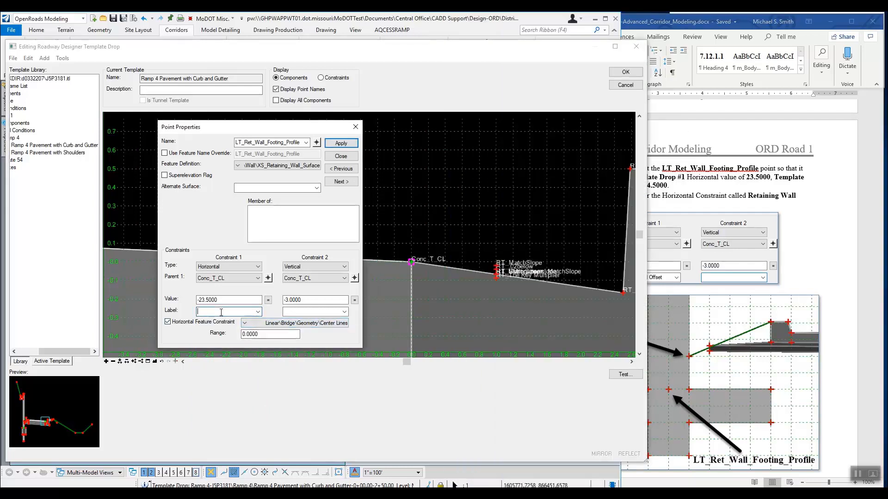
type("Retaining Wall Offset")
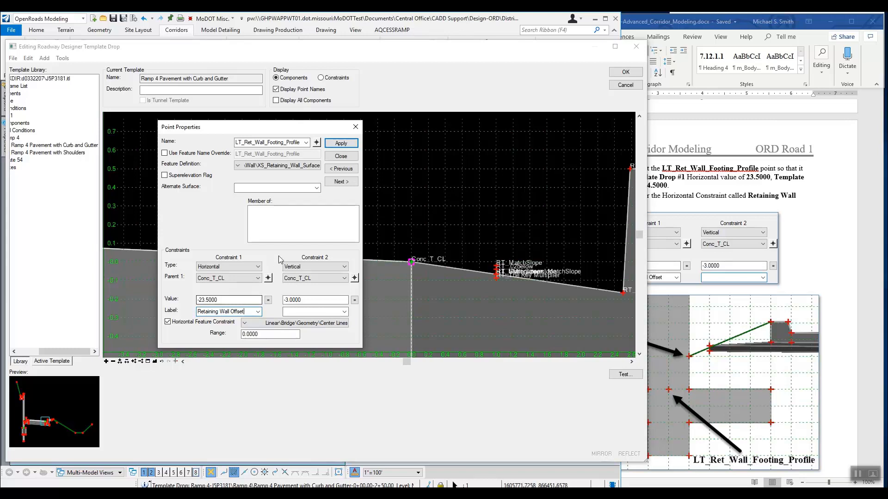
left_click(340, 143)
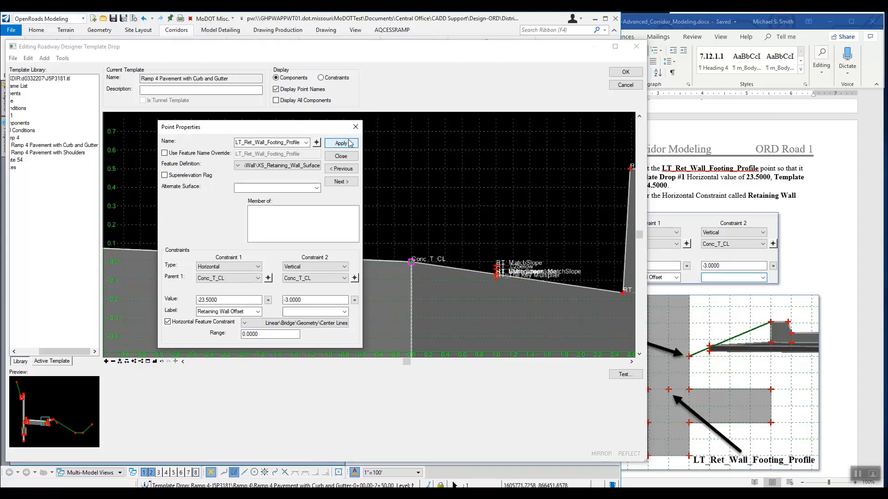
left_click(355, 127)
Check the placement of LT_Ret_Wall_Footing_Profile on top of the wall footing, and accept the edits to the first template drop.
scroll(433, 208, "down", 5)
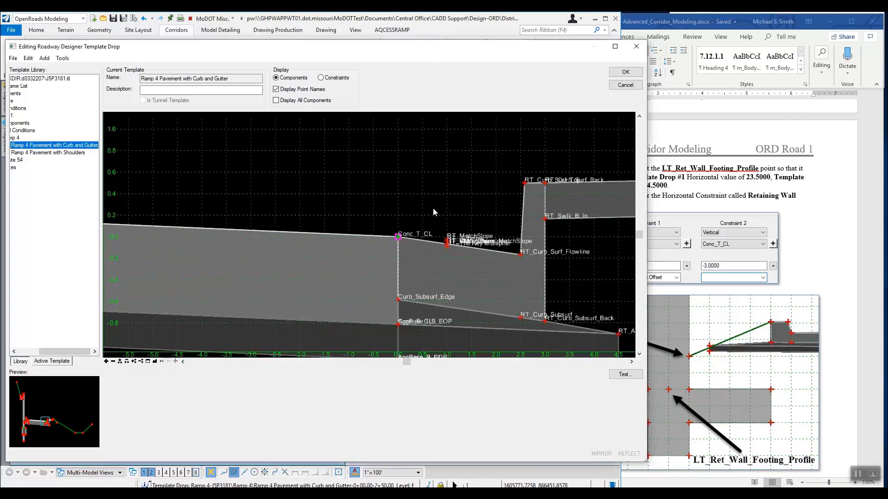
scroll(432, 208, "down", 3)
scroll(293, 260, "up", 2)
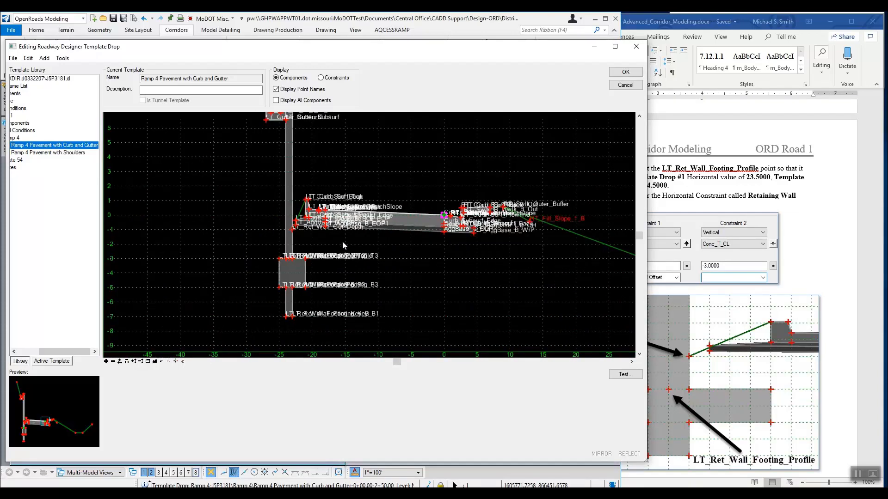
scroll(284, 262, "up", 6)
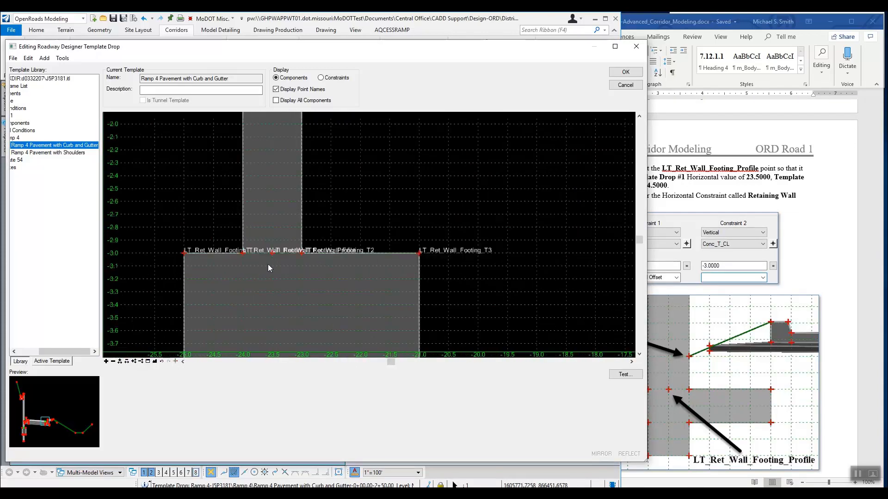
scroll(276, 247, "up", 3)
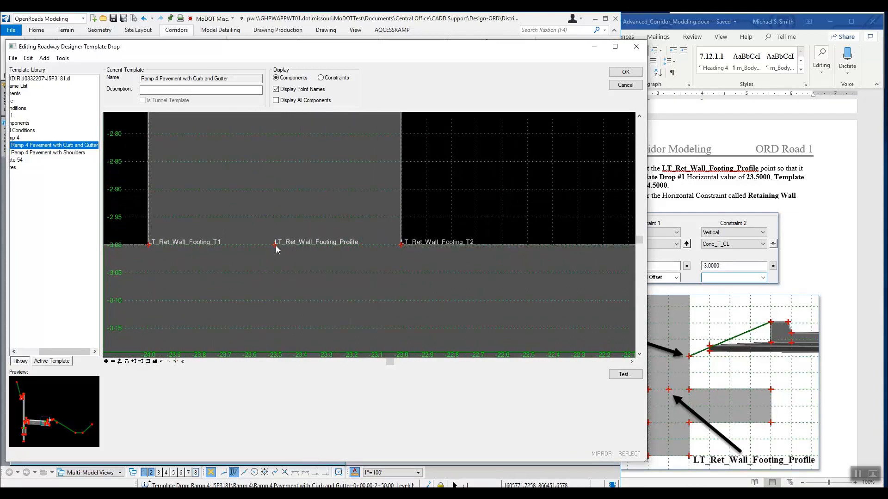
scroll(276, 249, "down", 1)
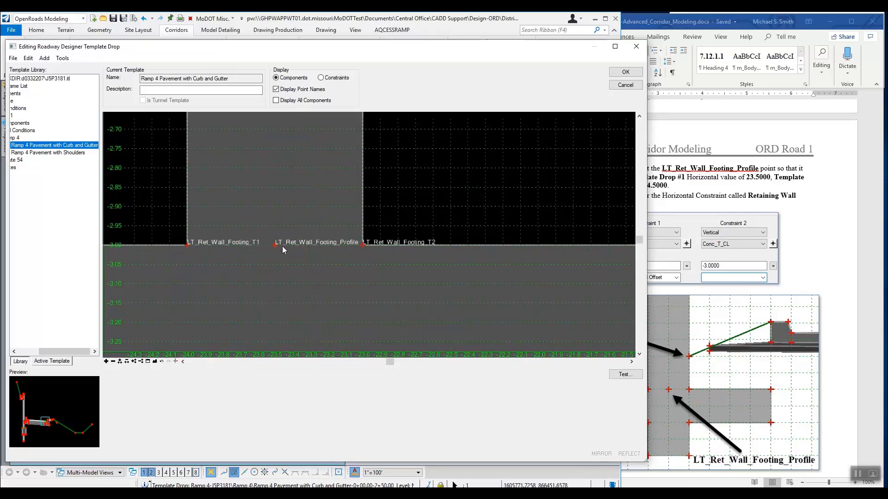
scroll(279, 244, "down", 2)
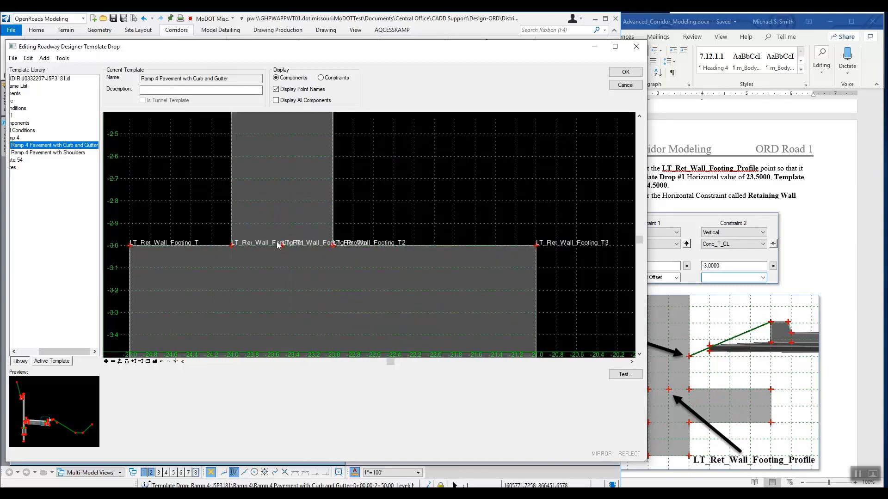
left_click(629, 73)
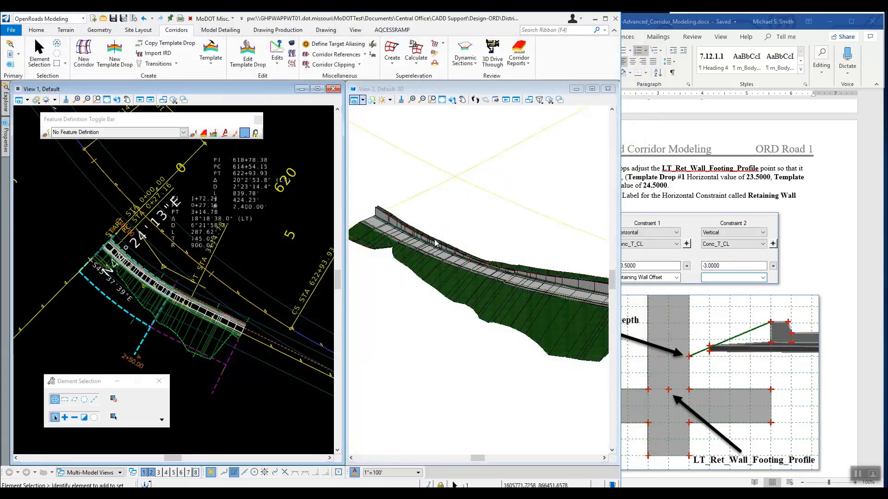
Inspect the ramp's retaining wall in 3D and open the second template drop, Ramp 4 Pavement with Shoulders from 2+50.00 to 5+00.00, for editing.
scroll(435, 242, "up", 5)
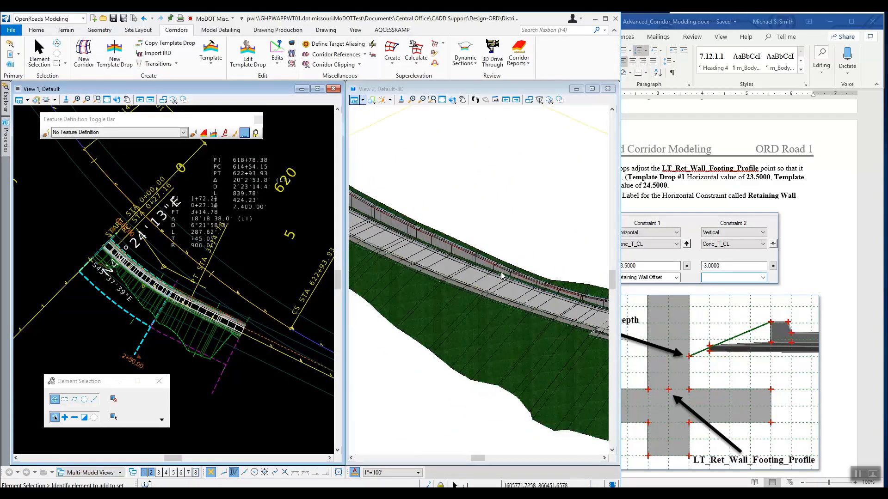
scroll(505, 272, "up", 3)
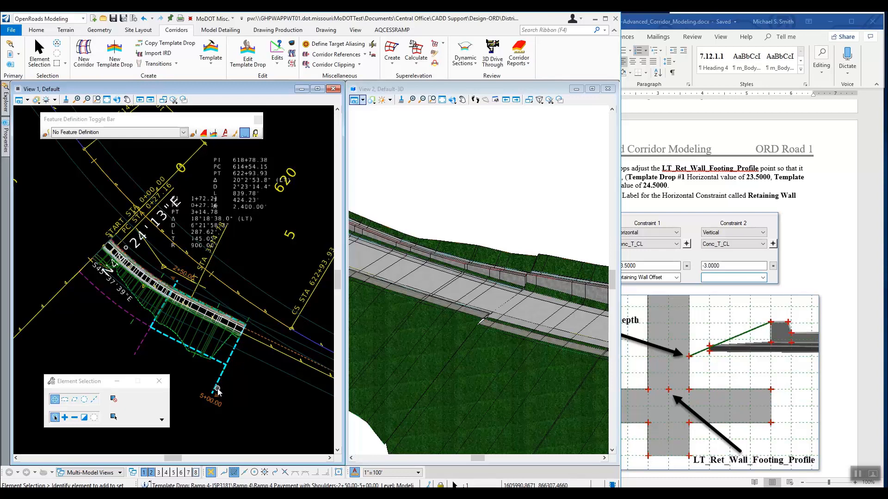
mouse_move(217, 391)
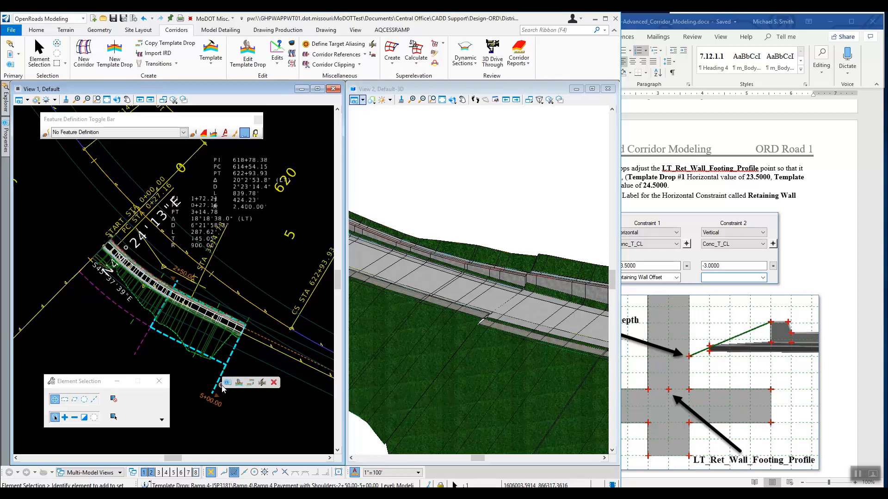
left_click(239, 383)
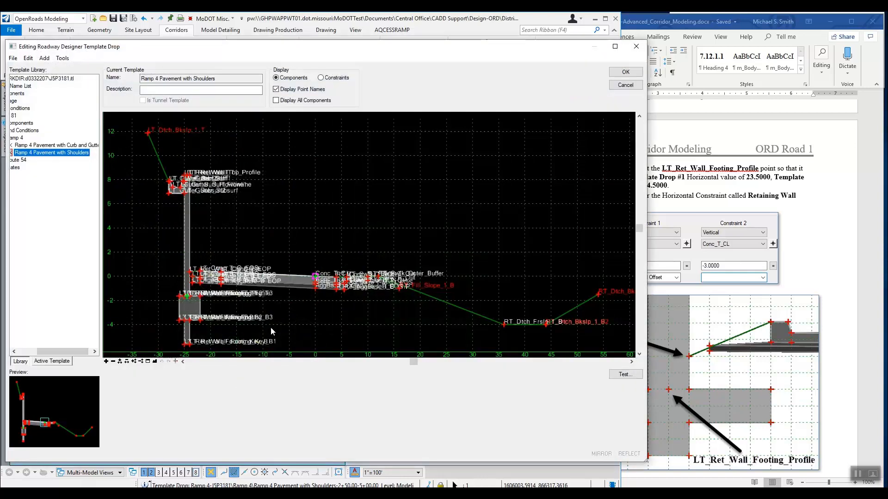
Check the Template Drop #2 values in the exercise document, and open the properties of LT_Ret_Wall_Footing_Profile on top of the footing.
left_click(801, 209)
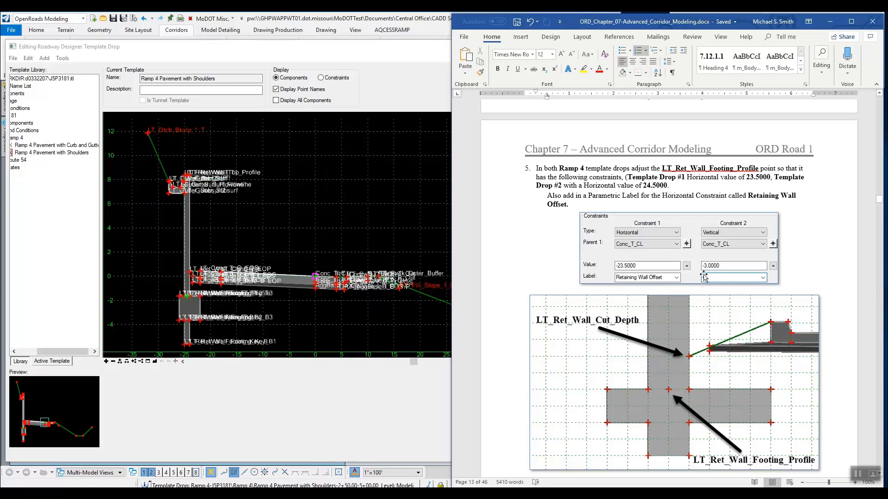
left_click(397, 102)
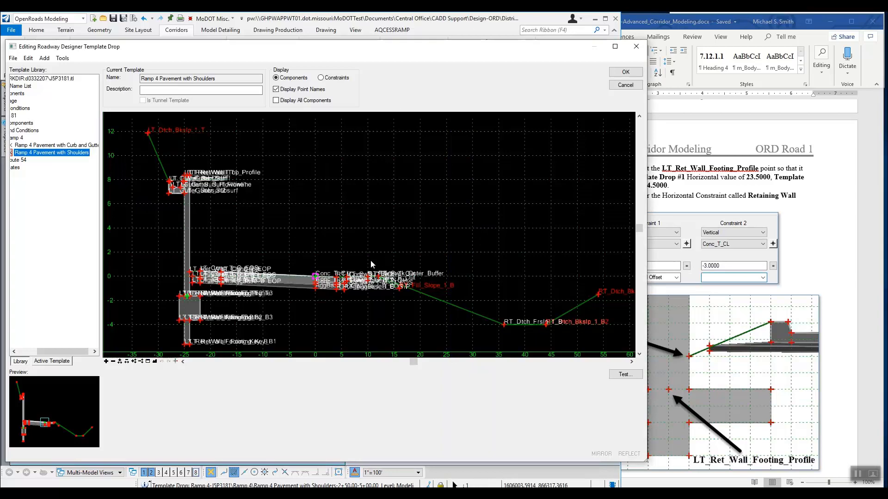
scroll(185, 300, "up", 5)
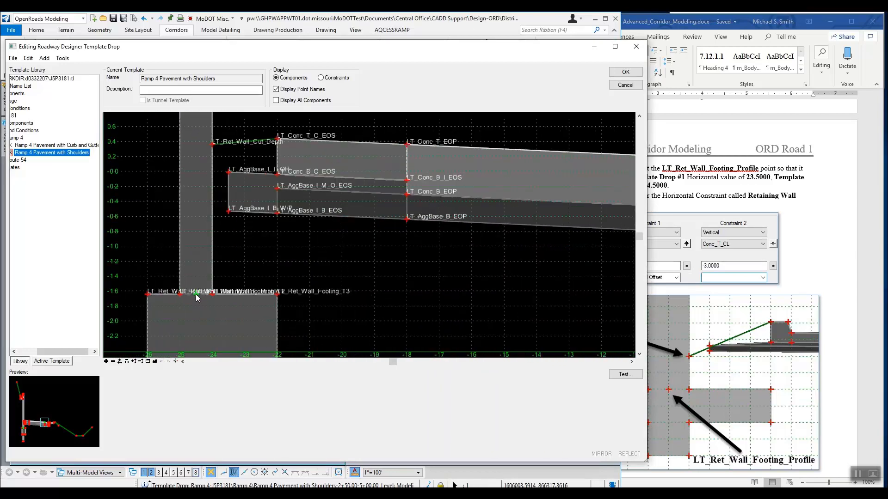
scroll(197, 298, "up", 4)
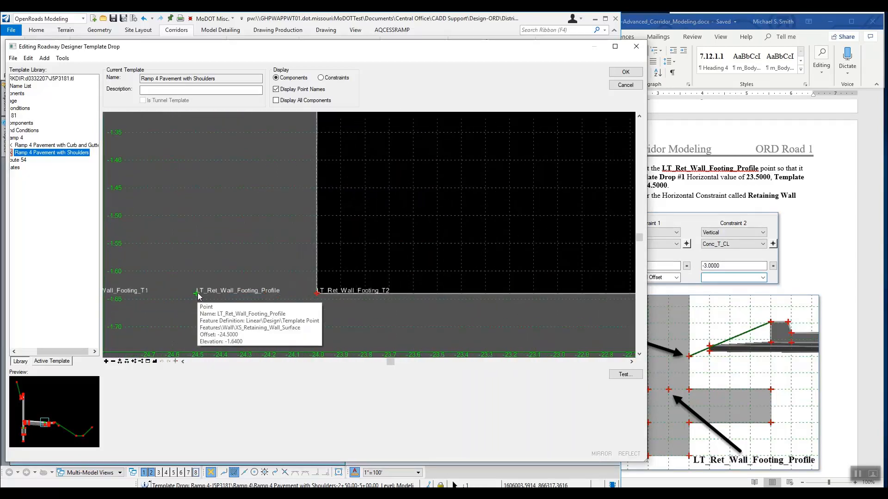
double_click(197, 294)
Set Constraint 1 of LT_Ret_Wall_Footing_Profile in the shoulder template to Horizontal, picking Conc_T_CL at the pavement top as its parent.
left_click(258, 267)
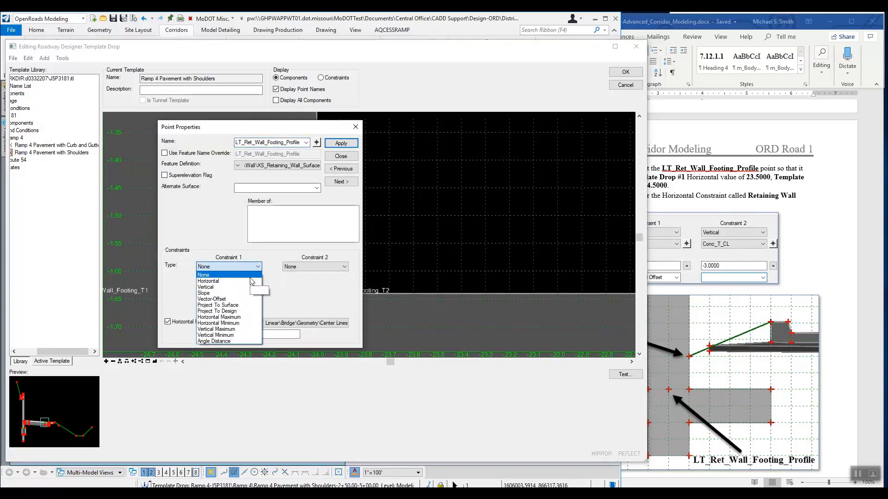
left_click(250, 278)
left_click(258, 278)
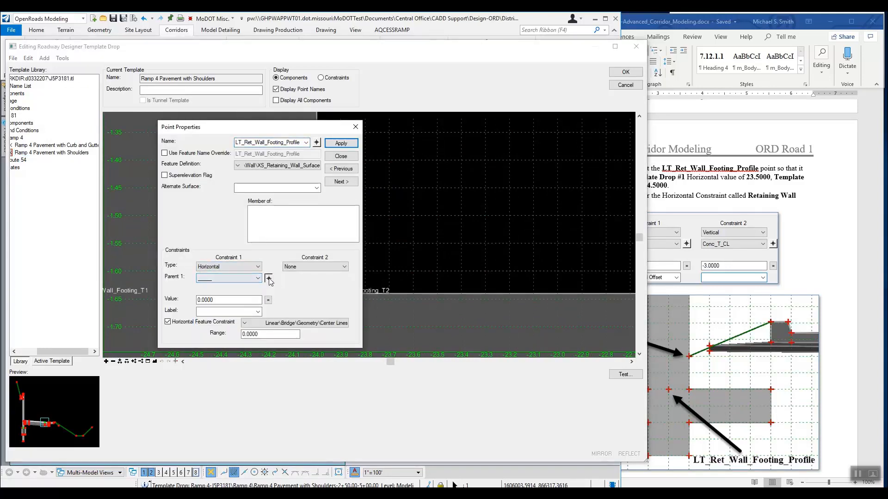
left_click(269, 278)
scroll(381, 245, "down", 5)
scroll(289, 238, "down", 10)
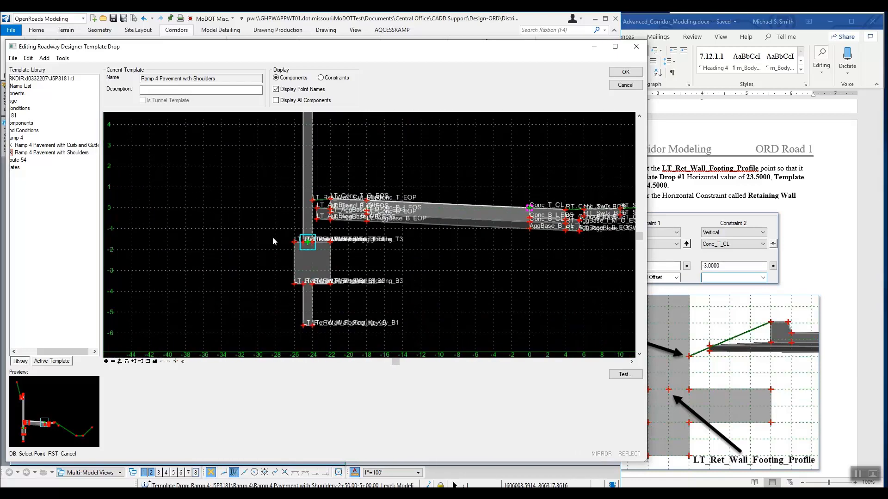
scroll(365, 225, "up", 8)
scroll(360, 221, "up", 6)
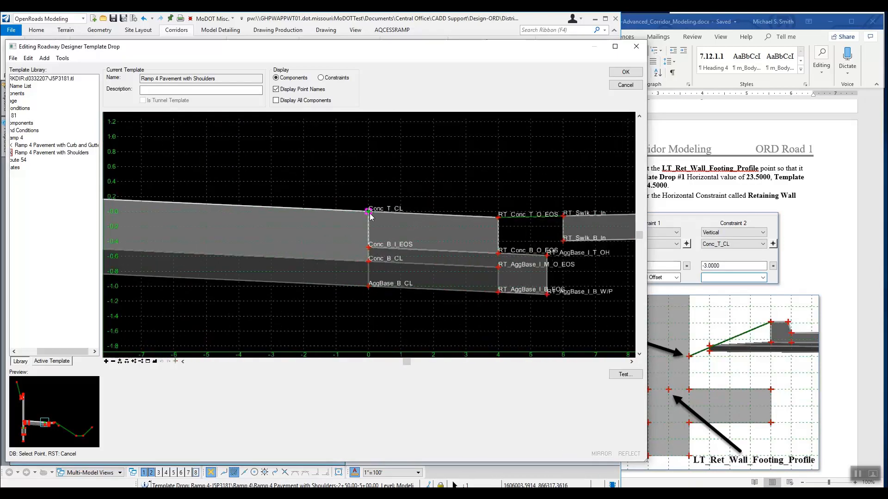
left_click(366, 209)
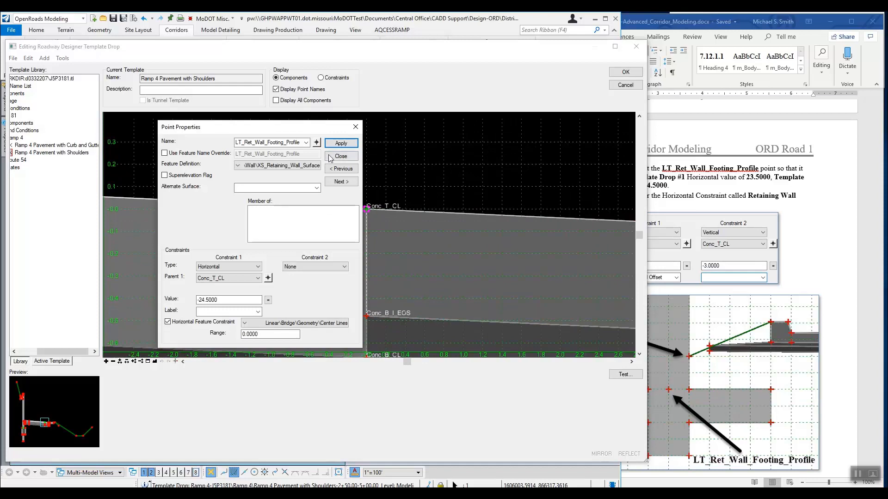
Set Constraint 2 of LT_Ret_Wall_Footing_Profile to Vertical from parent Conc_T_CL at the pavement top, with a value of -3.0000, and apply it.
left_click(349, 144)
left_click(337, 268)
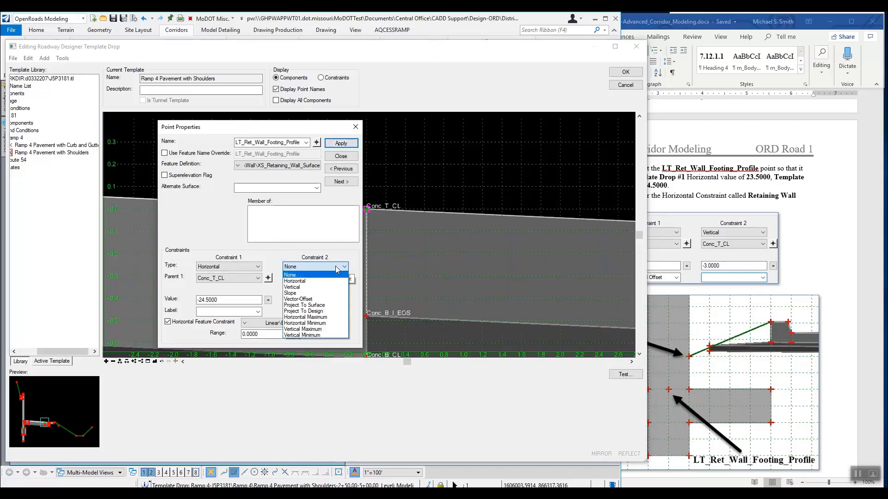
left_click(316, 288)
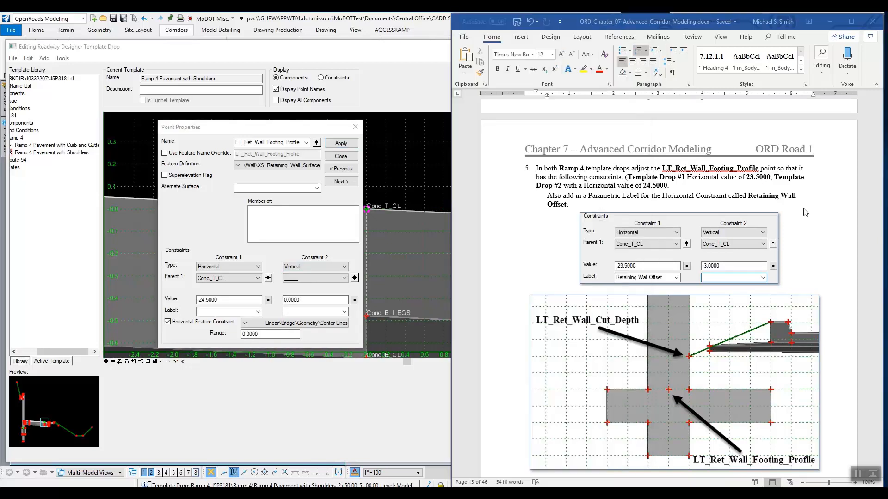
left_click(778, 193)
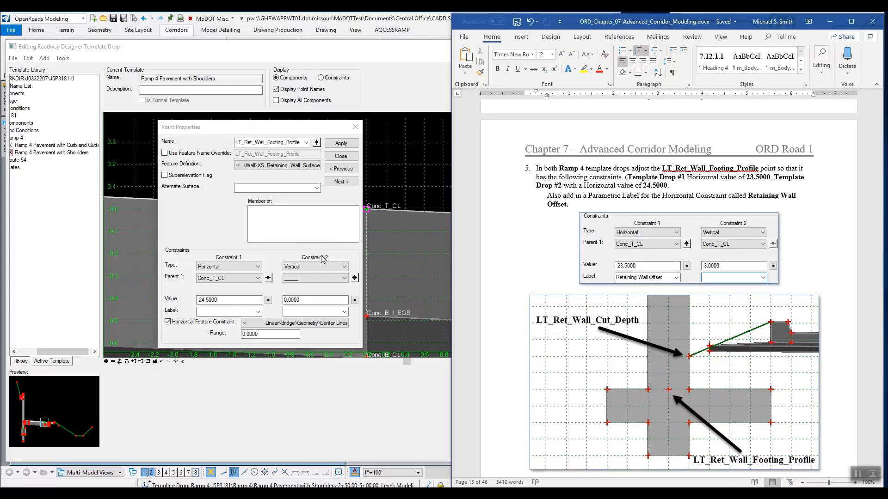
double_click(314, 300)
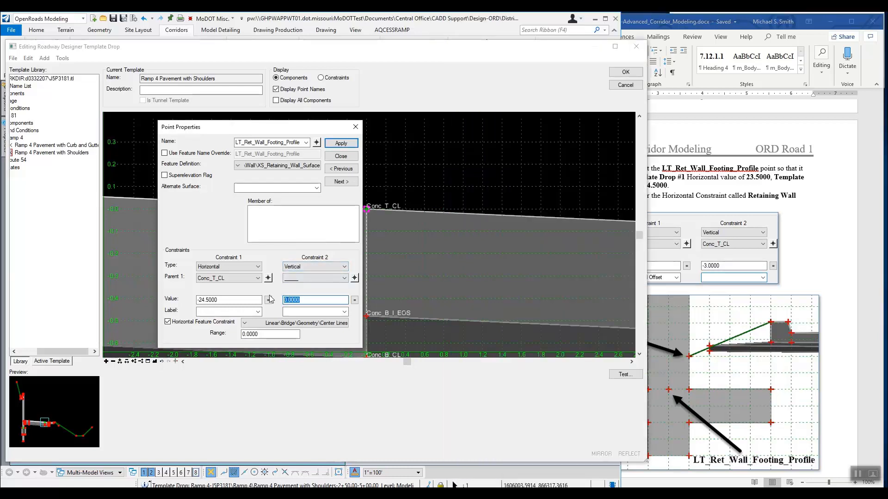
type("-3")
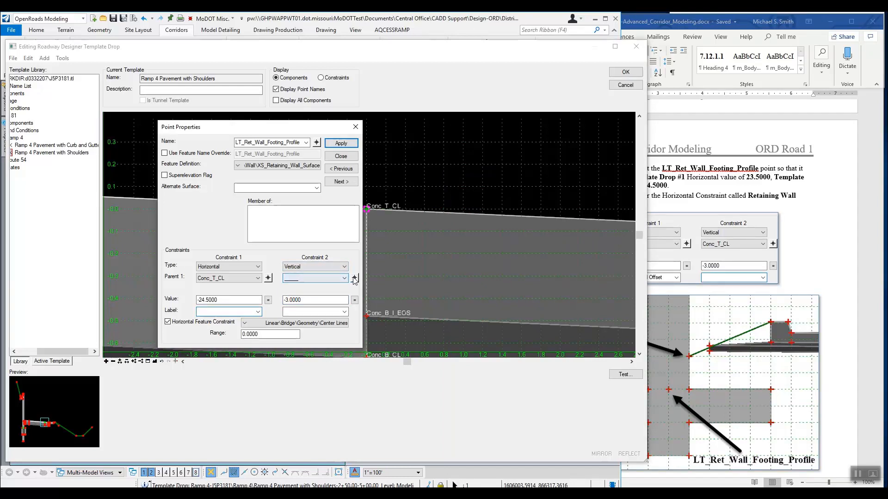
left_click(354, 278)
left_click(367, 209)
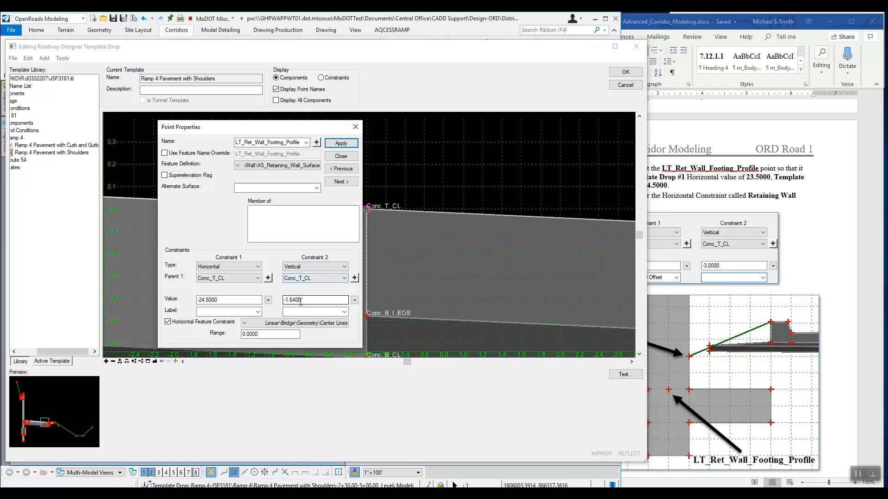
left_click_drag(301, 300, 293, 302)
key("Tab")
left_click(341, 146)
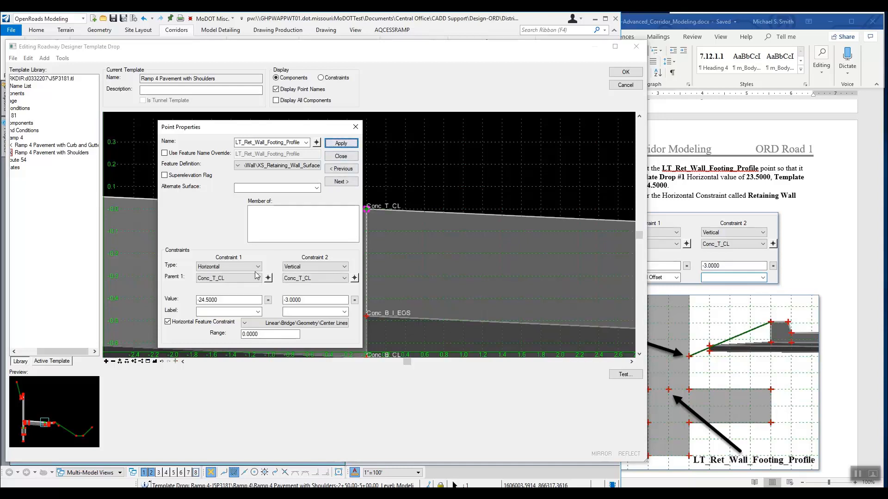
Label the point's horizontal constraint Retaining Wall Offset, apply the change and close the point properties.
left_click(258, 312)
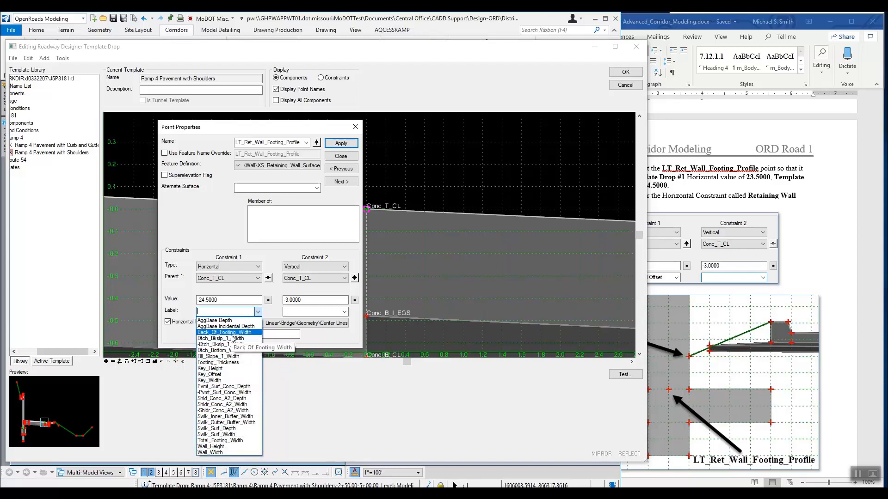
left_click(228, 313)
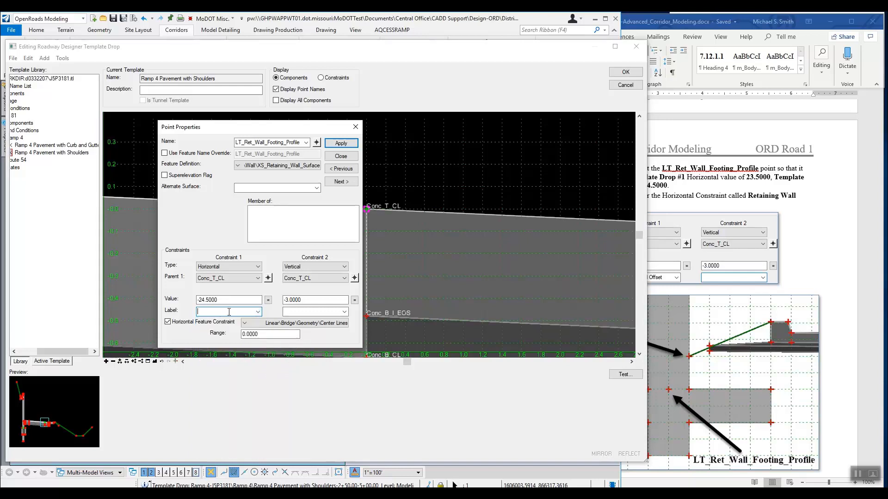
type("Retain")
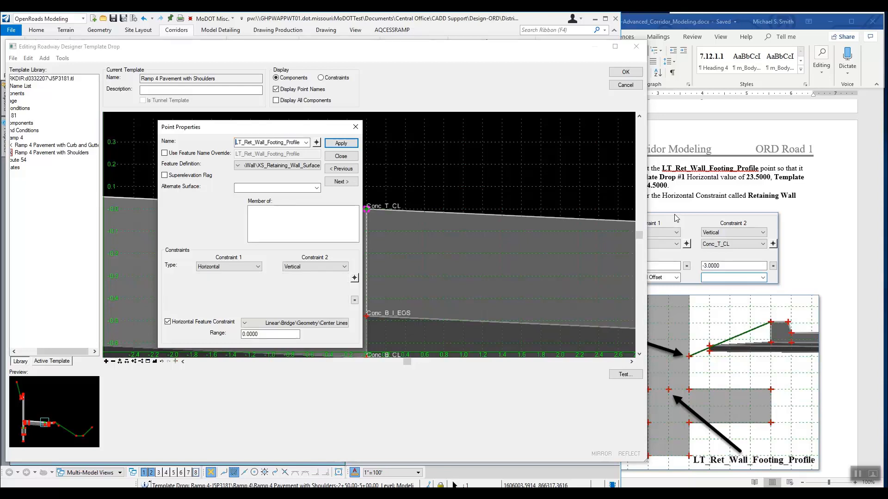
type("taining Wall Offset")
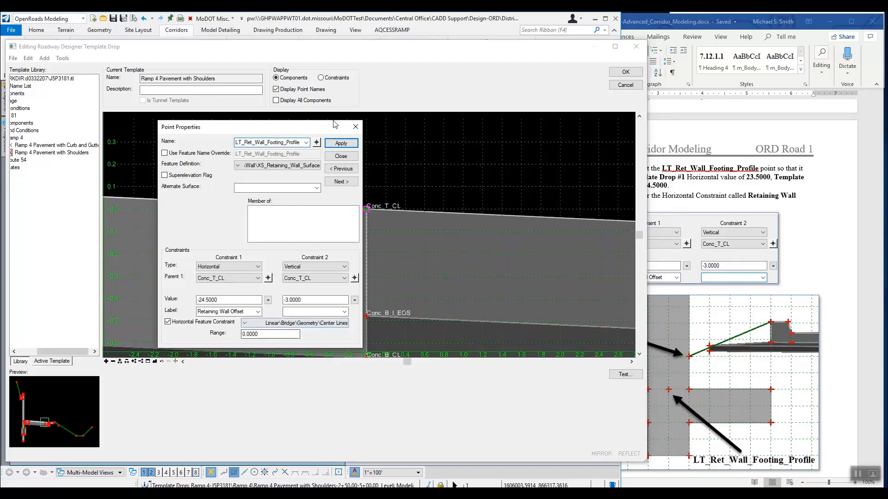
left_click(341, 143)
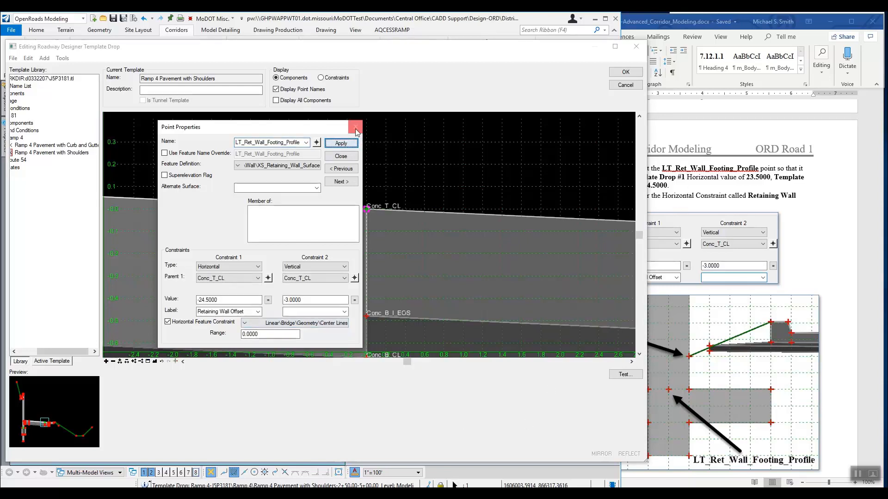
left_click(342, 158)
Check the constraints of LT_Ret_Wall_Footing_Profile on top of the wall footing, and accept the edits to the shoulder template drop.
scroll(475, 230, "down", 6)
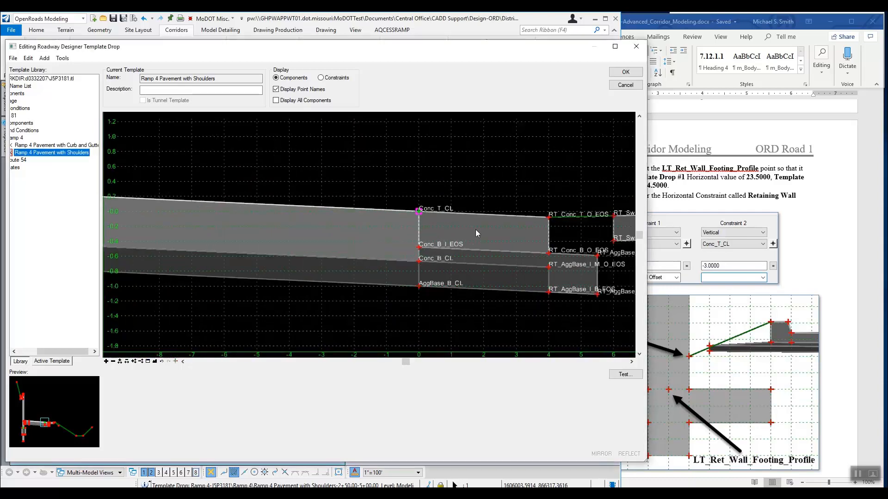
scroll(294, 276, "up", 8)
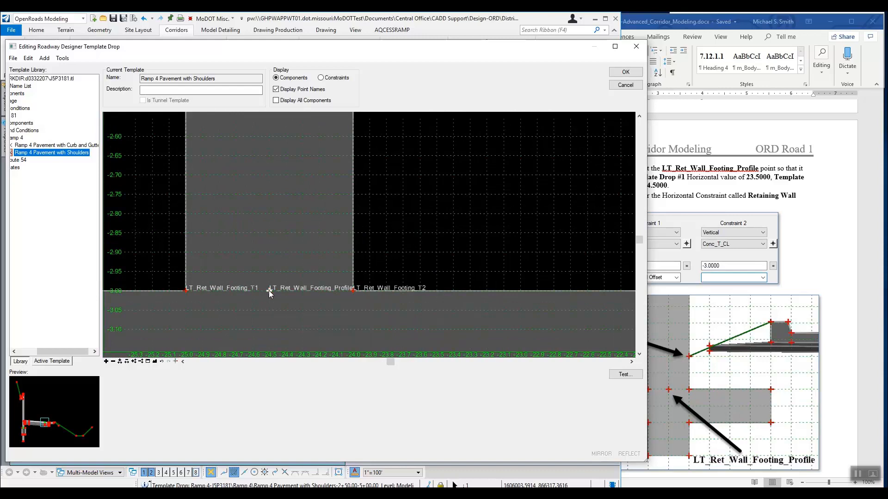
double_click(269, 290)
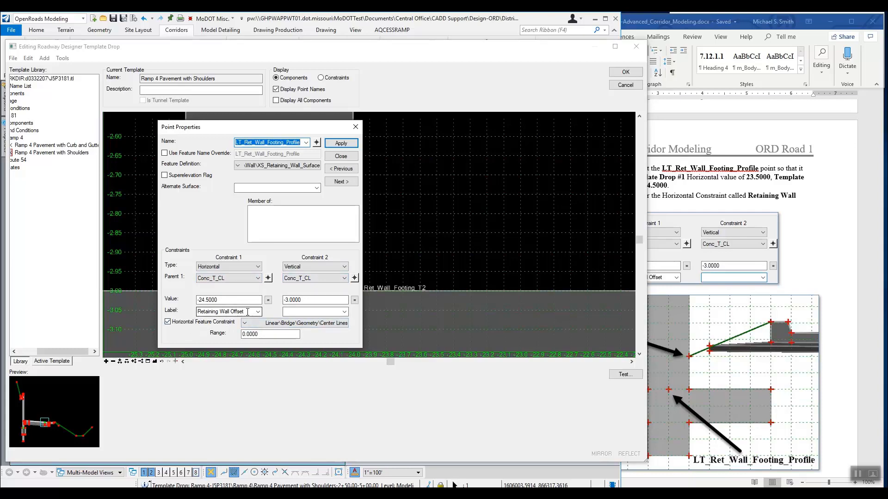
left_click(347, 156)
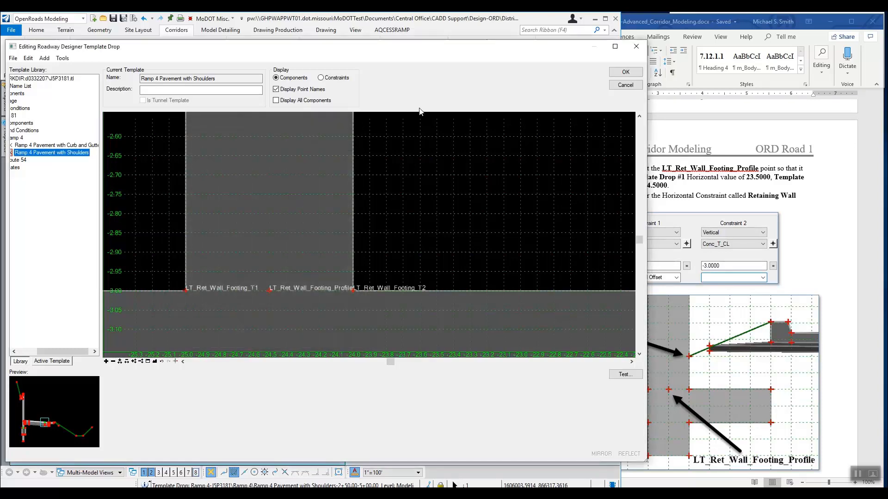
left_click(619, 72)
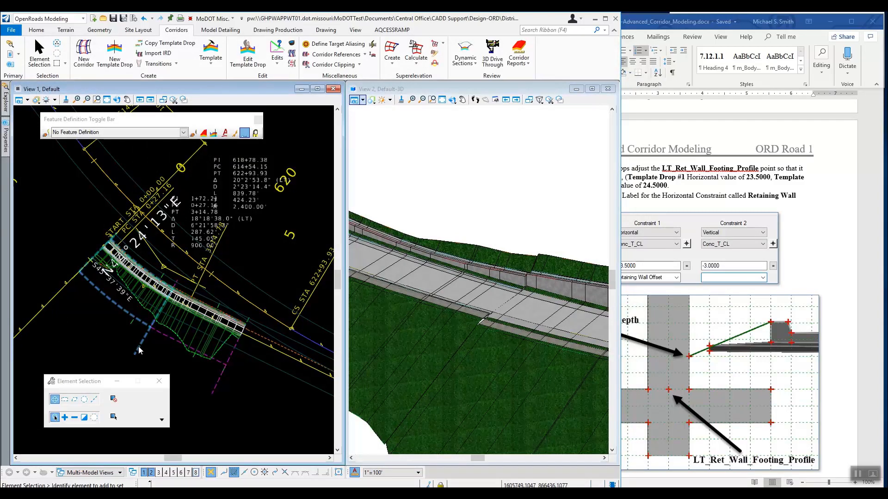
Reopen the curb and gutter template drop, verify the constraints and label of LT_Ret_Wall_Footing_Profile, and accept the template drop.
left_click(160, 342)
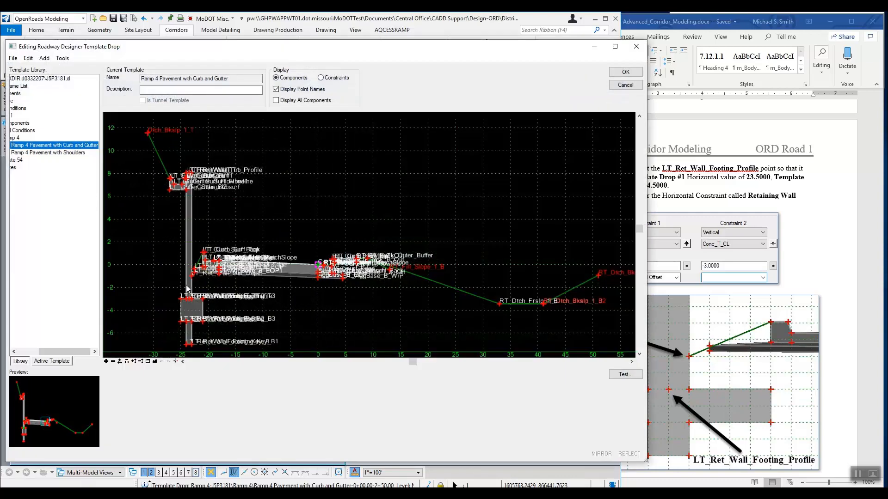
scroll(181, 307, "up", 10)
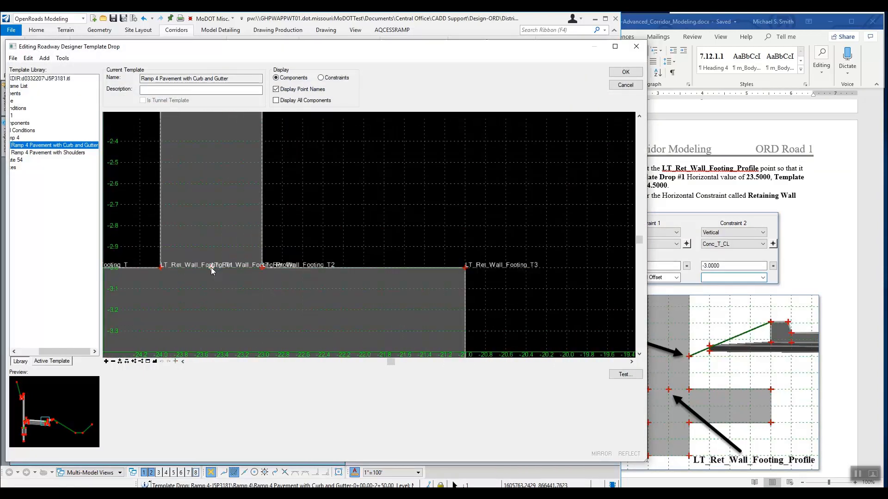
double_click(211, 267)
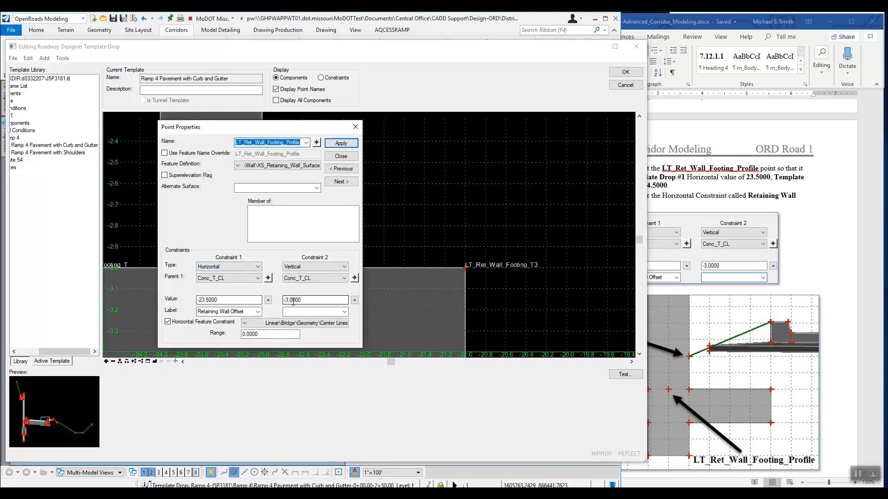
left_click(350, 144)
left_click(341, 157)
left_click(625, 72)
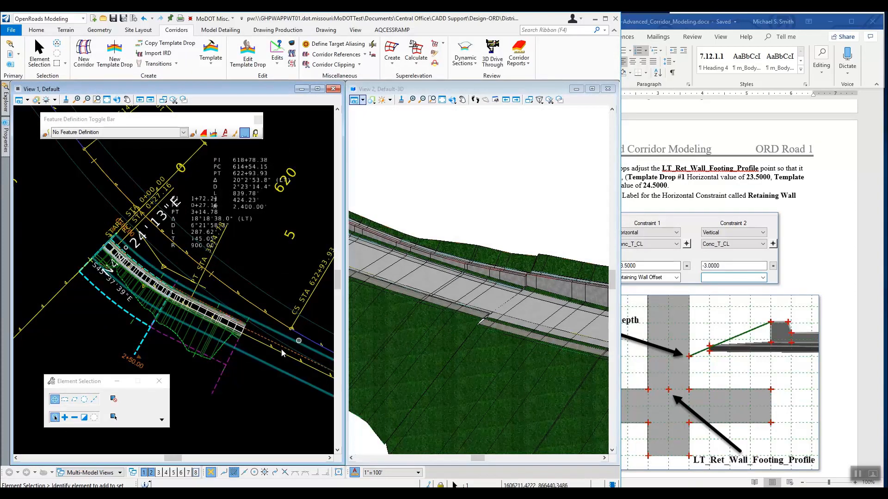
Read step 6 of the exercise on the 2% grass slope, and open the Ramp 4 Pavement with Curb and Gutter template drop for editing.
left_click(825, 215)
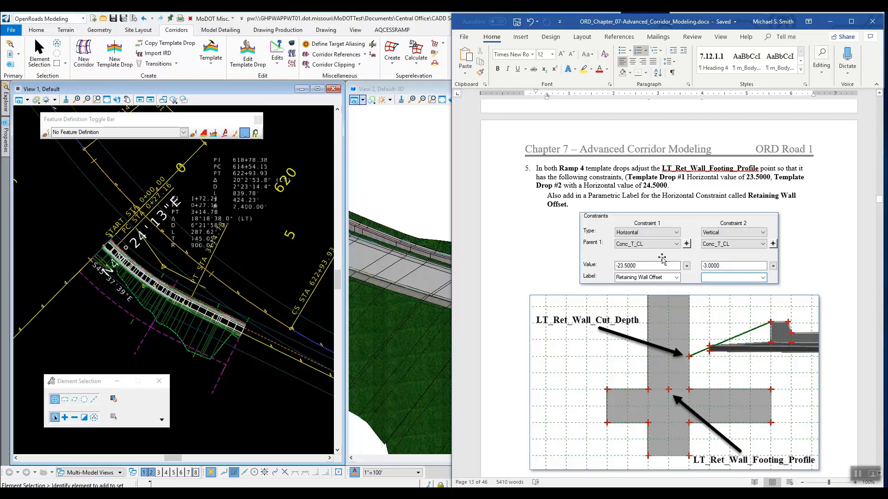
scroll(787, 235, "down", 9)
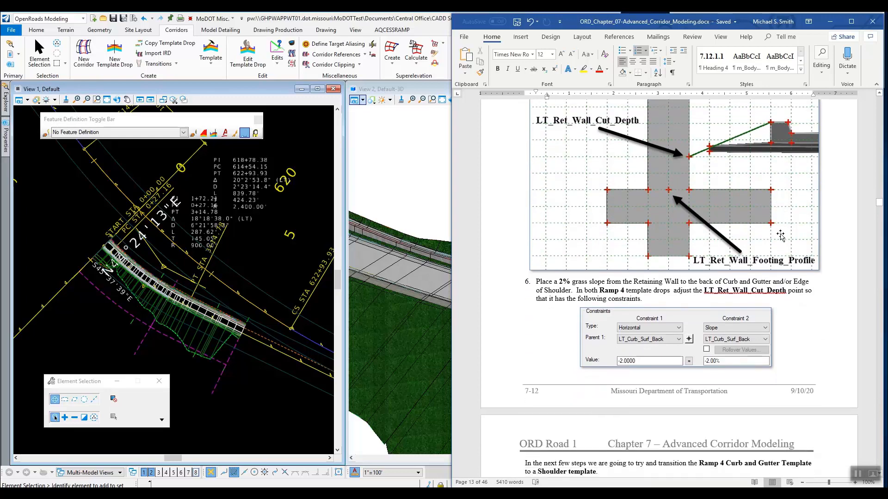
scroll(705, 257, "up", 3)
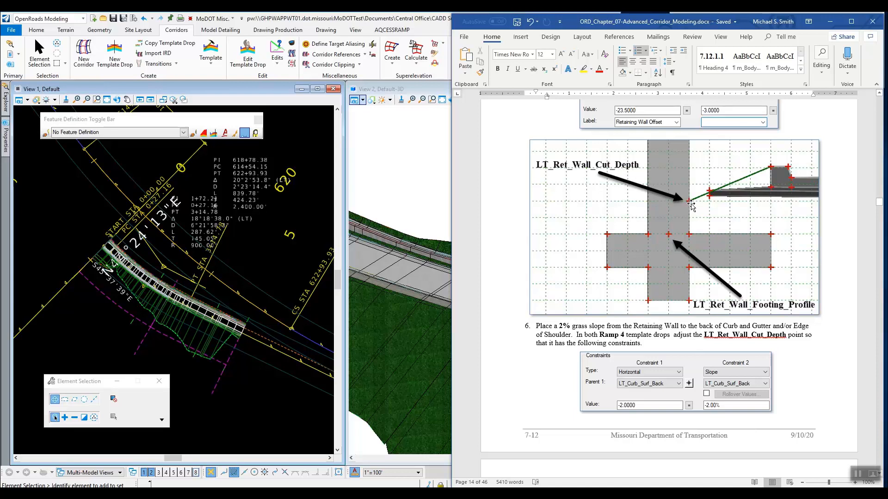
left_click(142, 348)
left_click(142, 348)
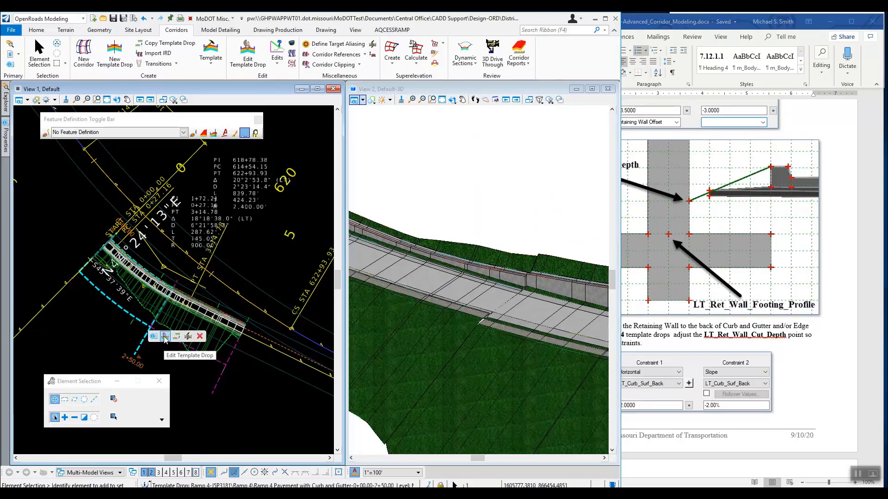
left_click(165, 337)
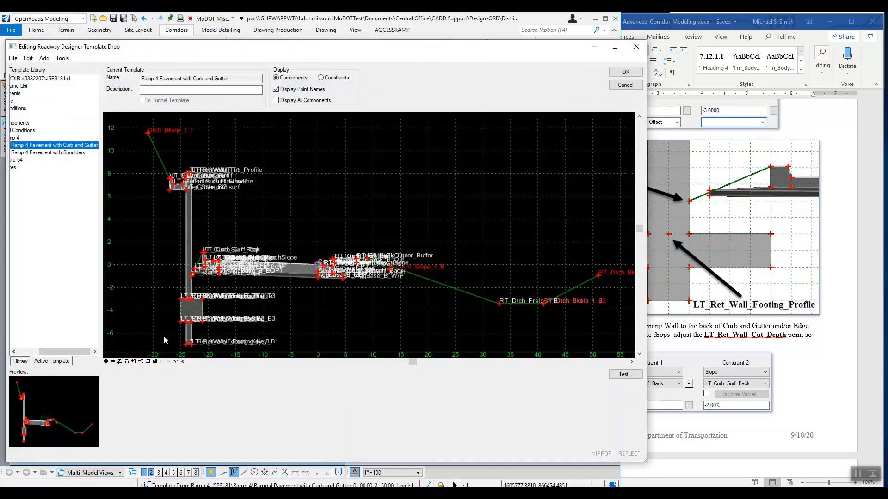
Locate LT_Ret_Wall_Cut_Depth on the retaining wall's face beside the curb, compare it with the exercise figure, and open its point properties.
scroll(196, 291, "up", 5)
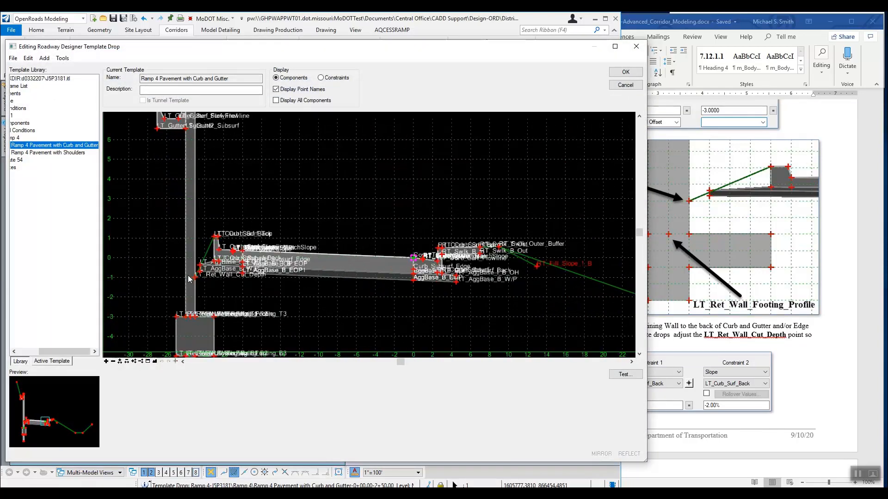
scroll(199, 282, "up", 3)
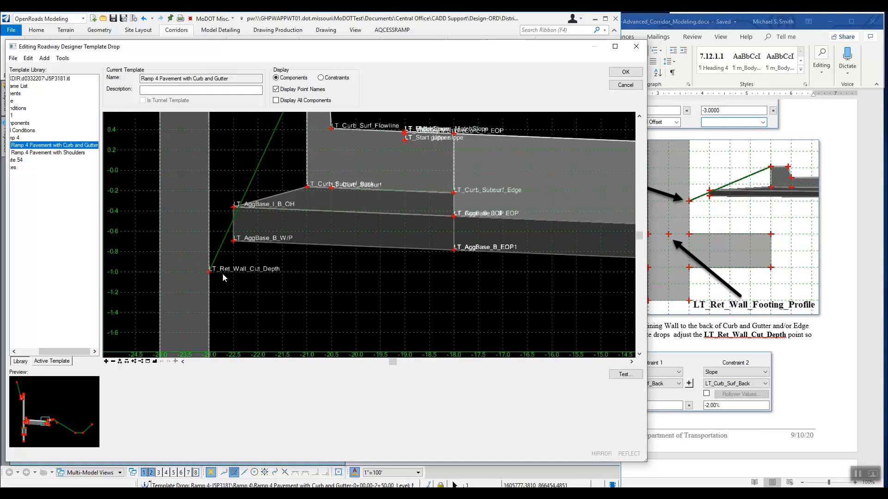
left_click(675, 257)
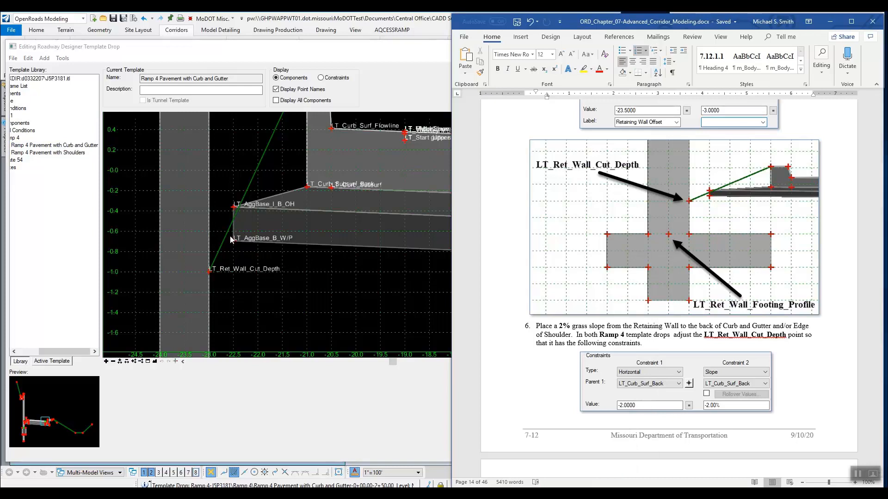
left_click(209, 274)
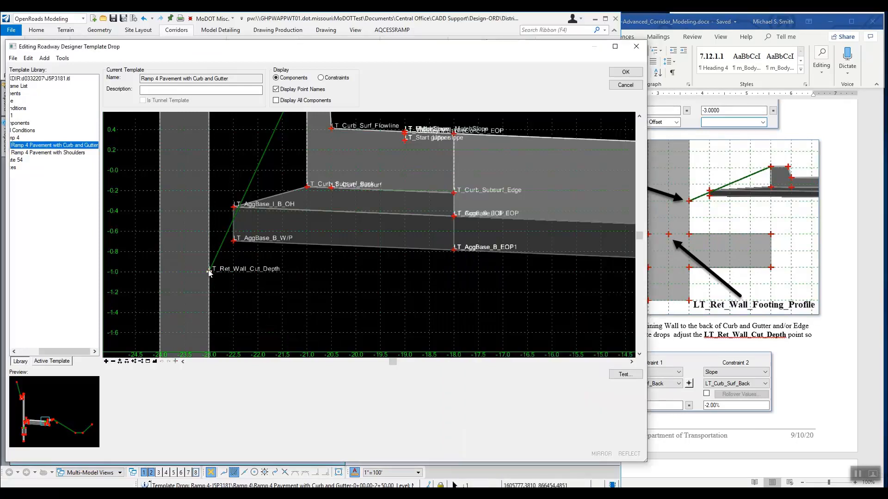
double_click(209, 272)
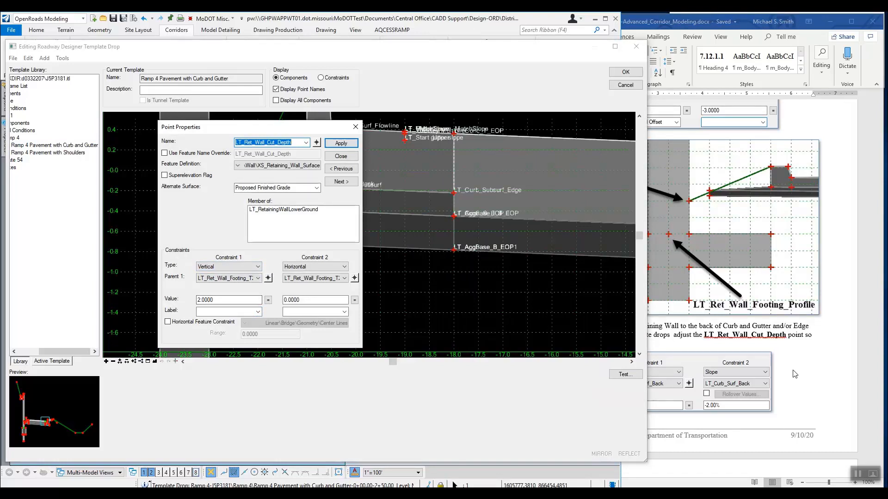
Set the second constraint of LT_Ret_Wall_Cut_Depth to Slope with parent LT_Curb_Surf_Back and a value of -2.00%.
left_click(732, 377)
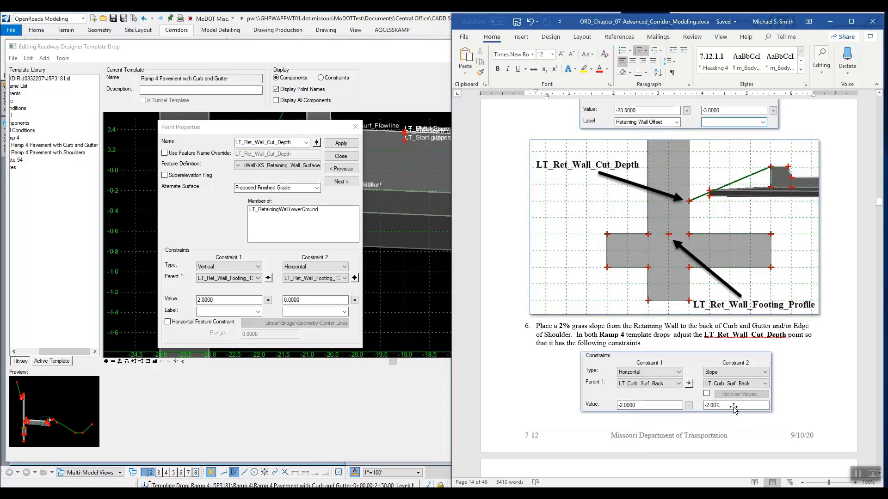
left_click(318, 268)
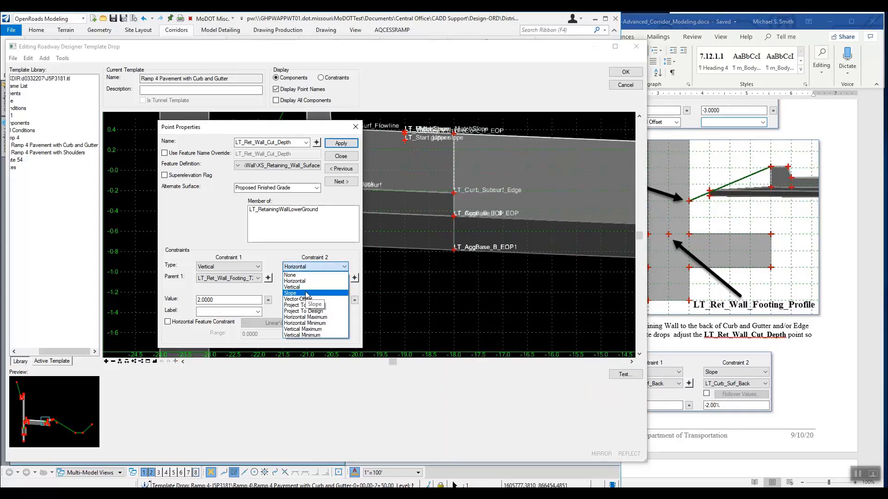
left_click(306, 294)
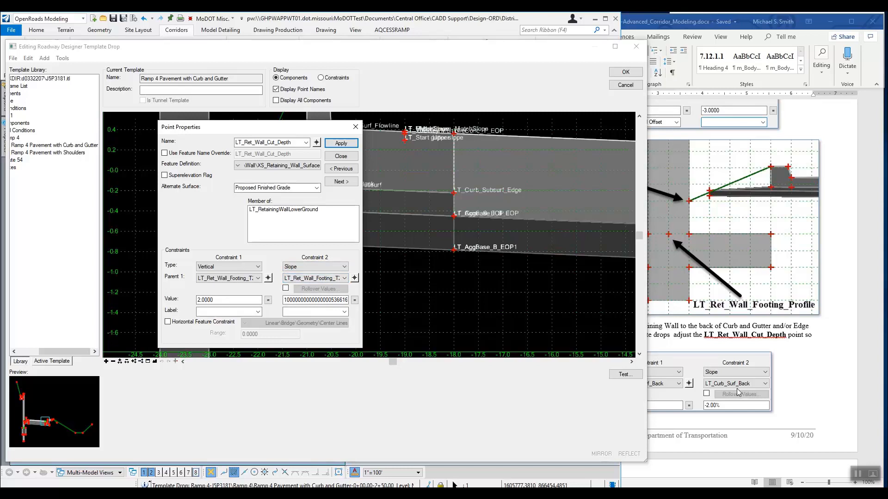
left_click(344, 278)
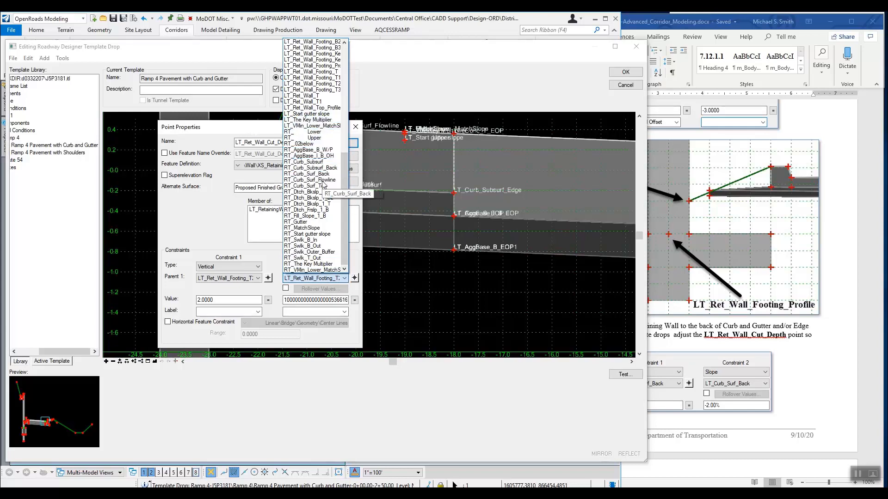
left_click_drag(346, 170, 355, 87)
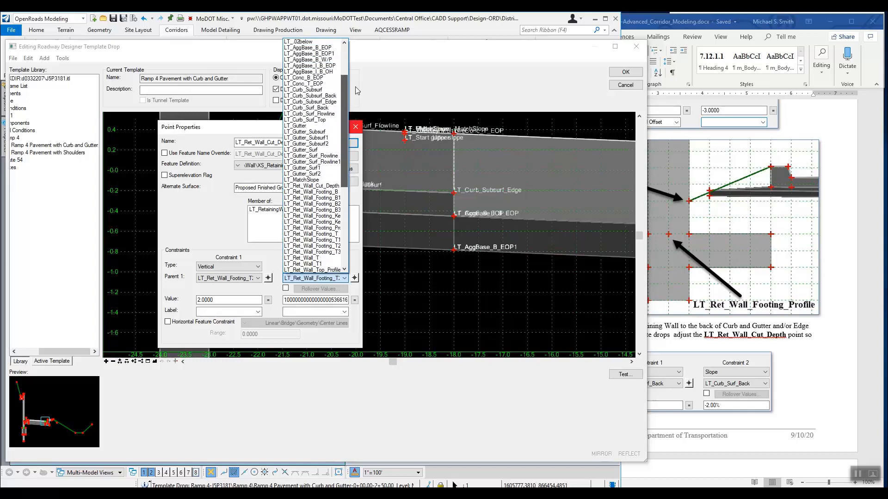
left_click(326, 113)
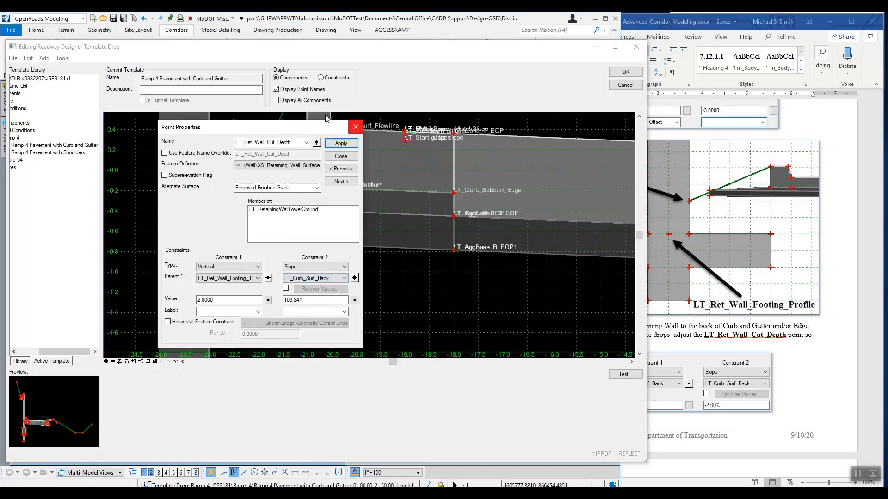
left_click_drag(300, 301, 277, 302)
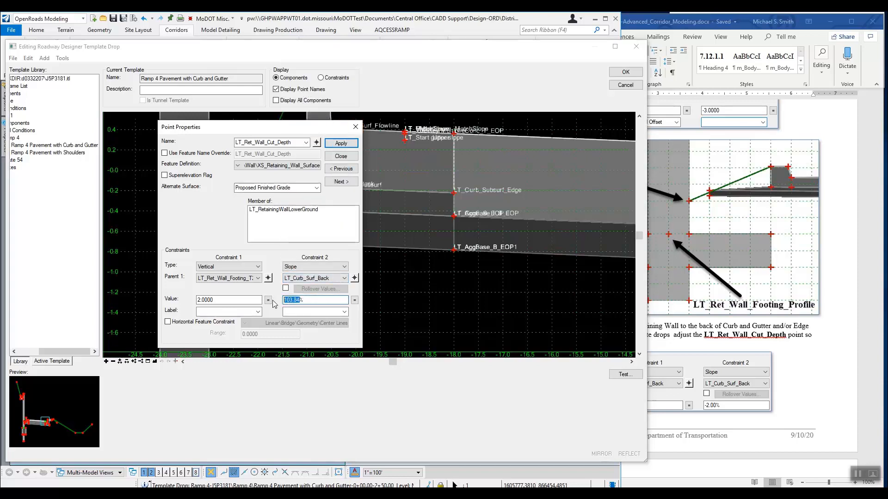
type("-2")
key("Return")
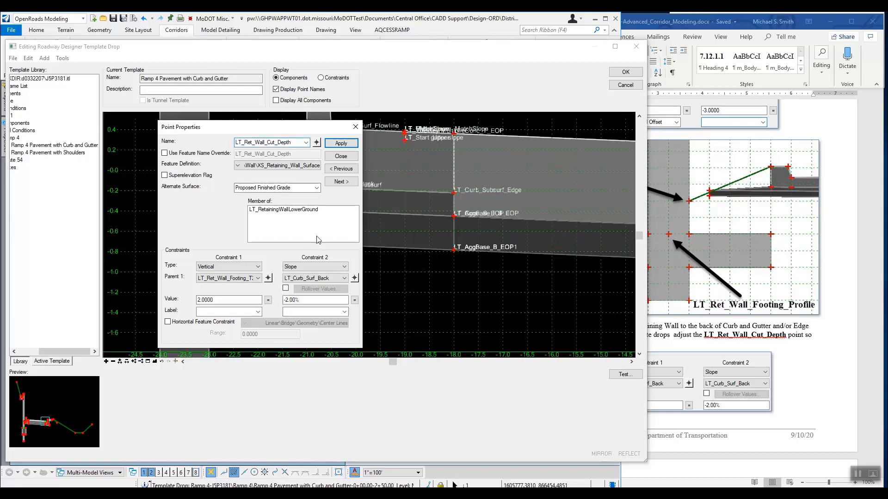
Compare the first constraint with the exercise figure and make LT_Curb_Surf_Back its parent.
left_click_drag(268, 130, 503, 167)
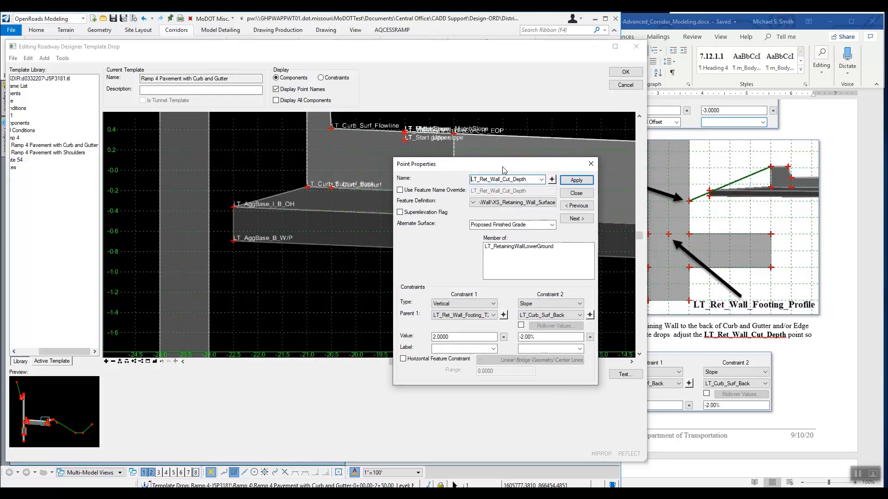
scroll(296, 218, "down", 3)
scroll(287, 226, "down", 3)
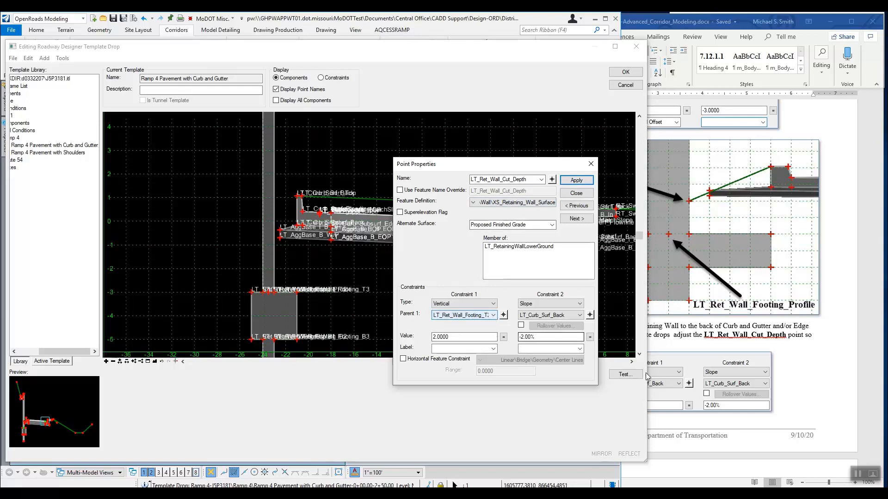
left_click(740, 398)
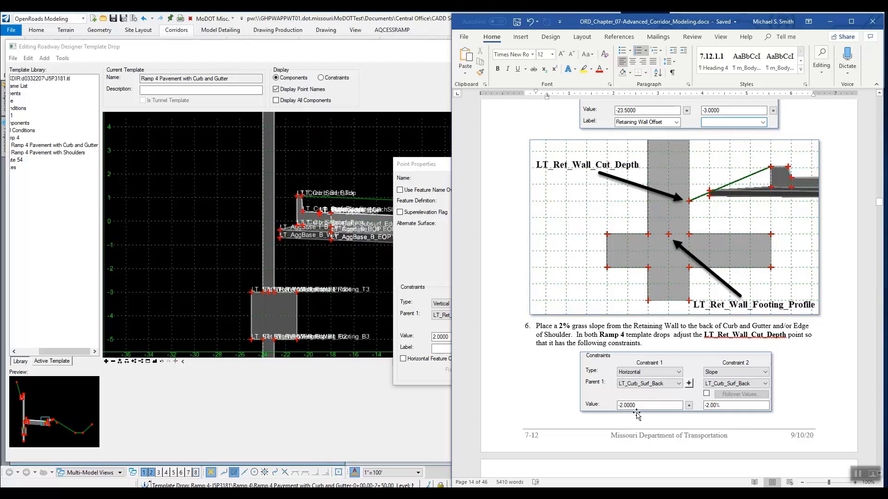
left_click(412, 249)
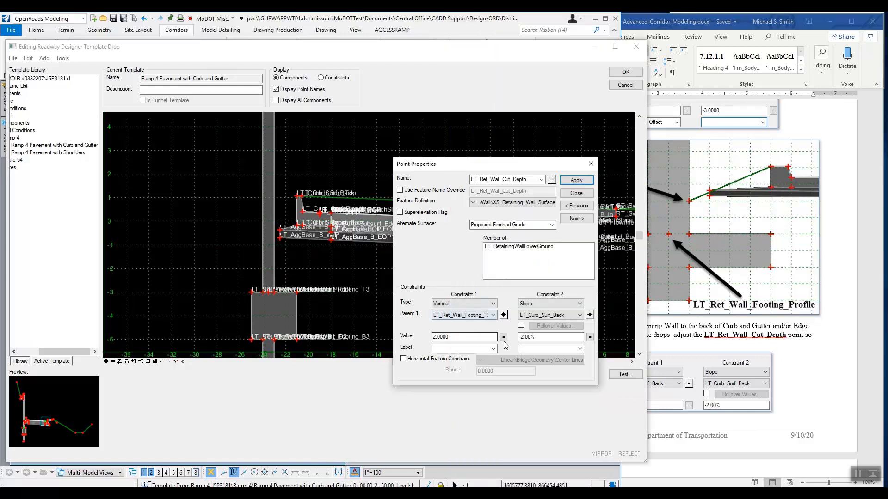
left_click(494, 315)
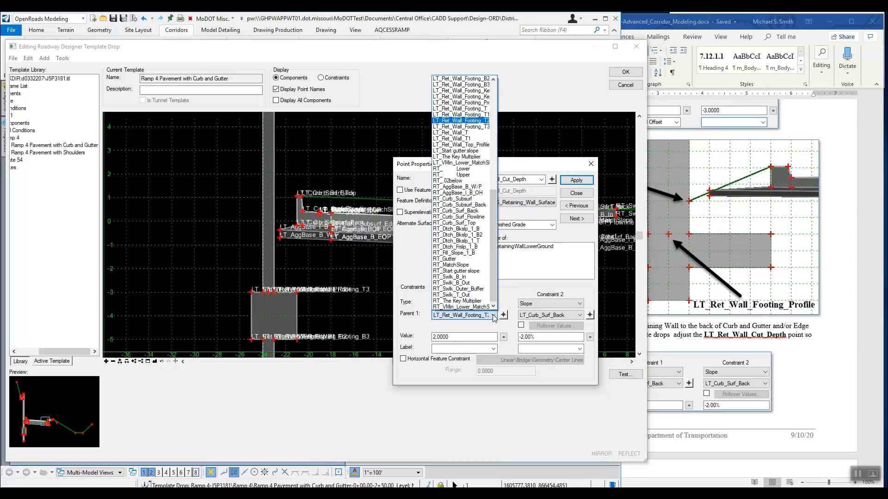
left_click_drag(493, 203, 499, 112)
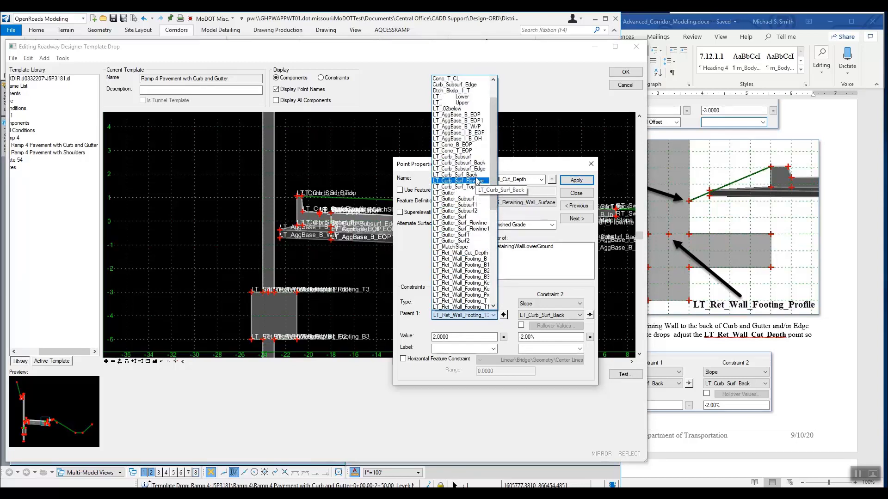
left_click(477, 175)
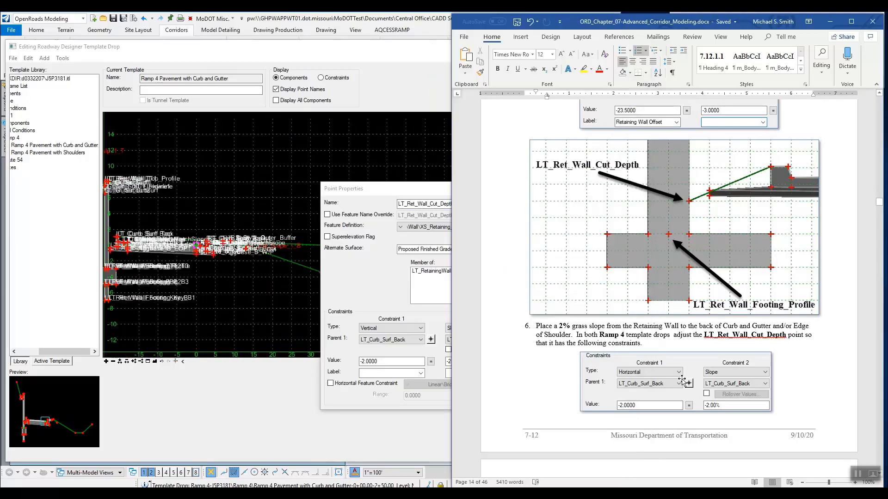
Change the first constraint of LT_Ret_Wall_Cut_Depth to Horizontal with a value of -2.0000, and close the point properties.
left_click(401, 328)
left_click(401, 342)
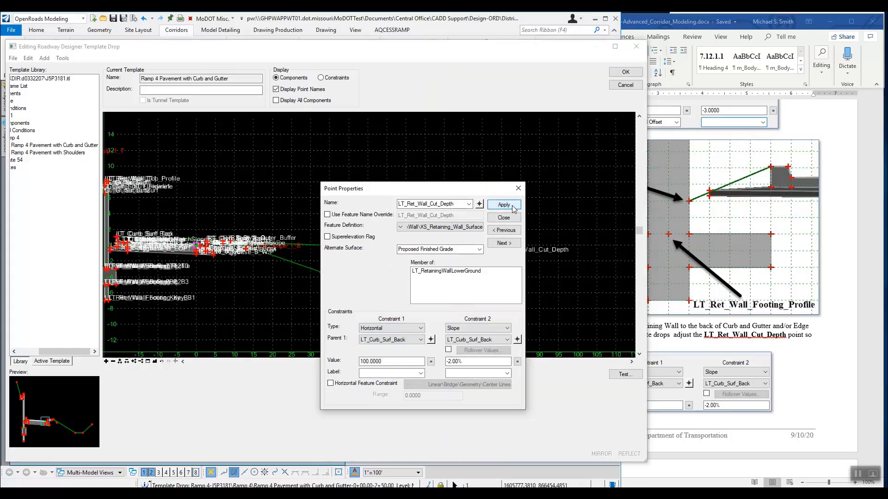
left_click_drag(394, 362, 347, 365)
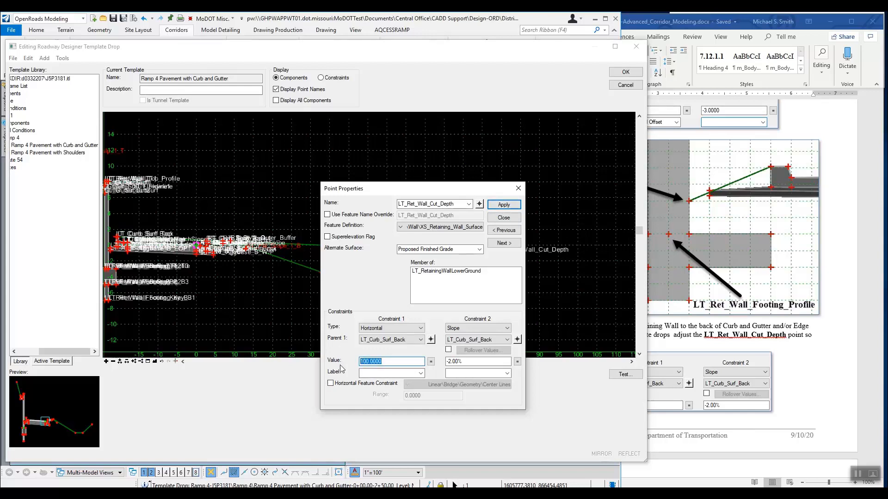
type("-2")
key("Return")
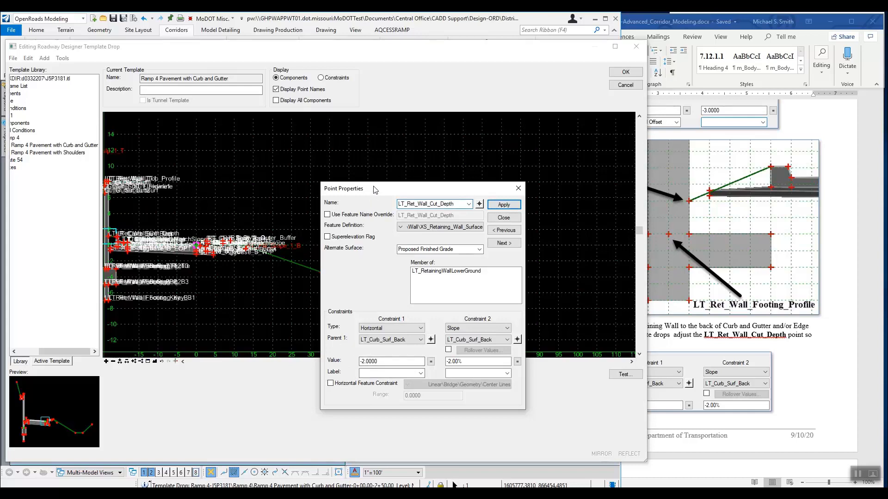
left_click_drag(351, 188, 471, 155)
scroll(180, 222, "down", 2)
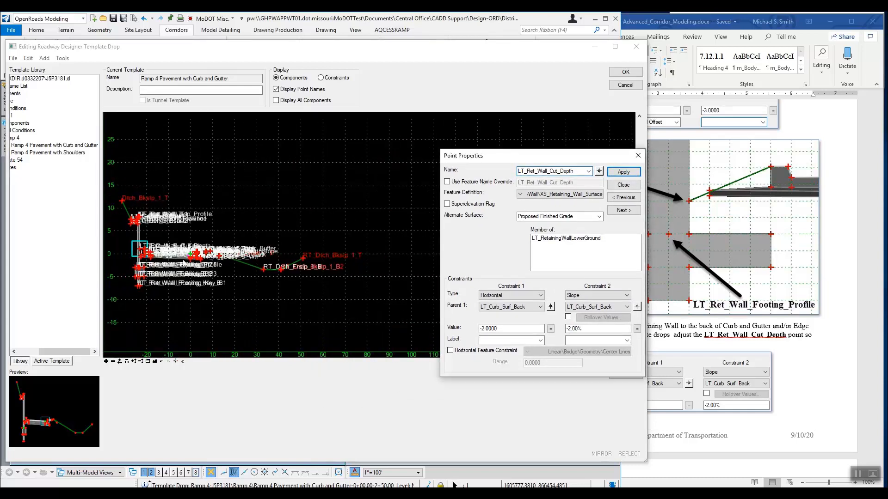
left_click(623, 185)
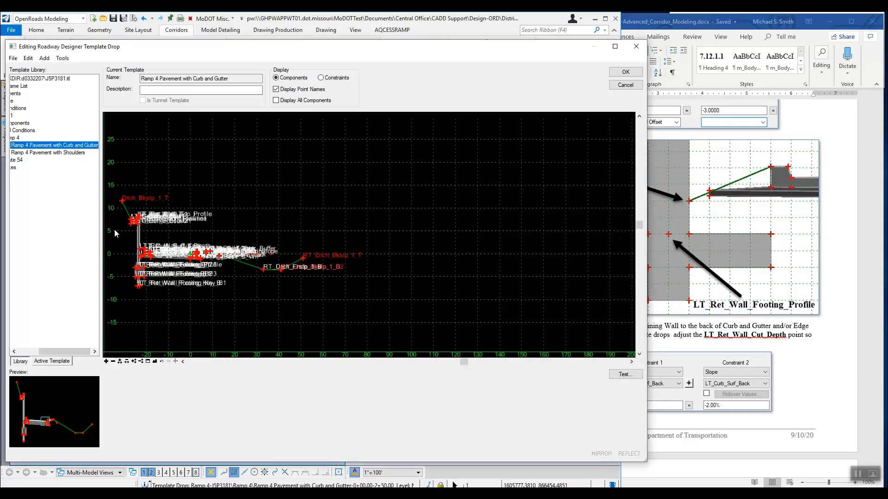
Check the position and constraints of LT_Ret_Wall_Cut_Depth against step 6, reapply them, and accept the curb and gutter template drop.
scroll(139, 222, "up", 5)
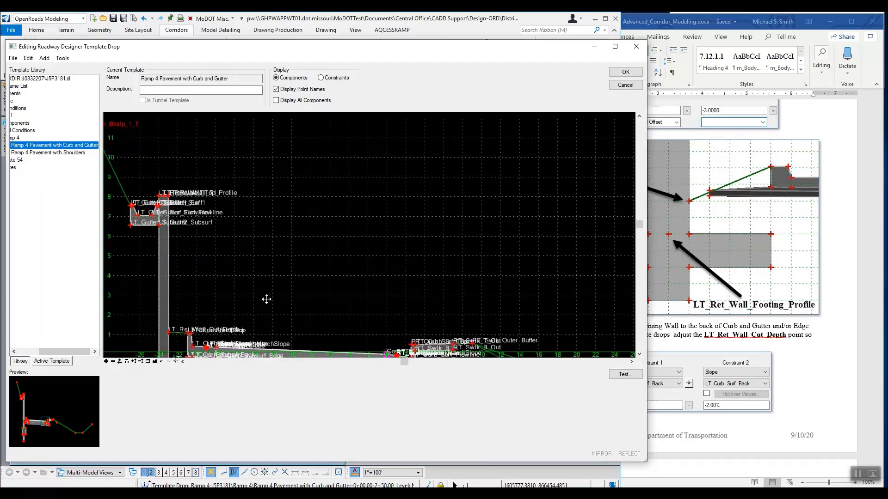
scroll(273, 277, "up", 5)
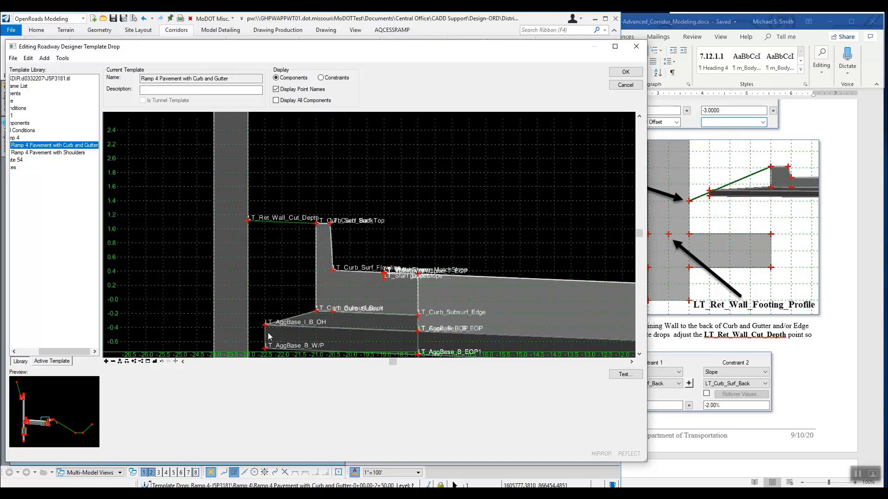
mouse_move(252, 223)
left_click(710, 372)
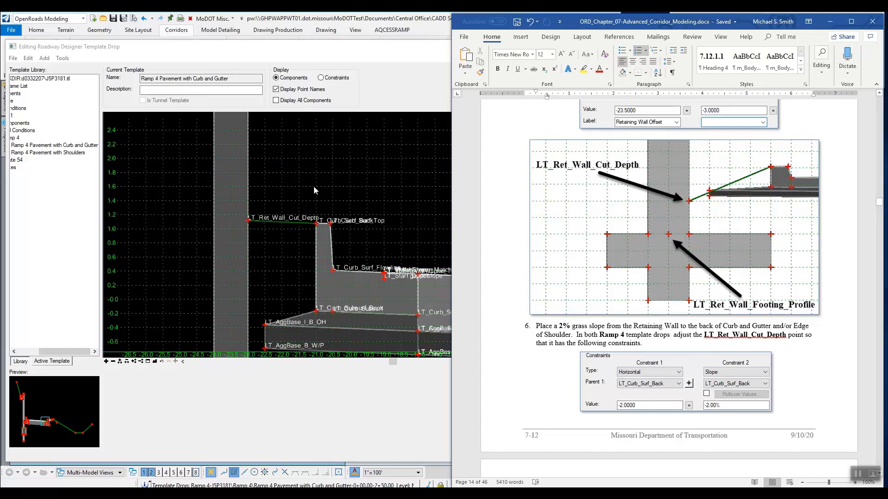
left_click(253, 223)
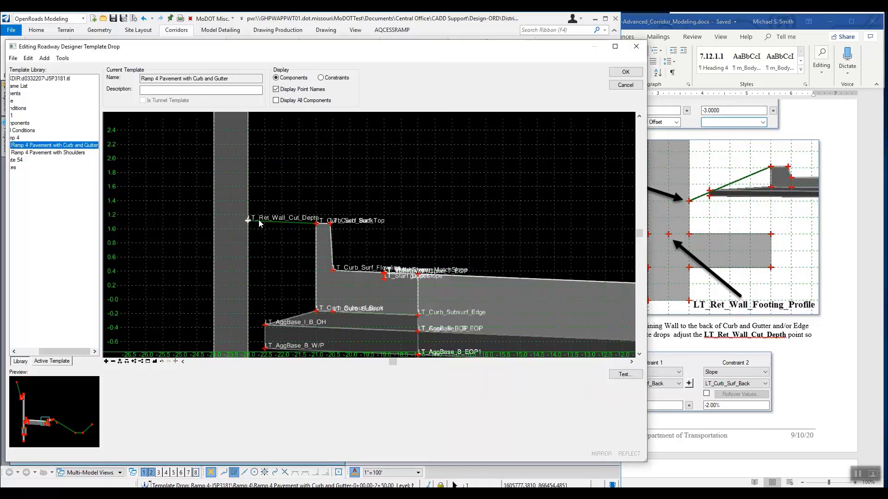
double_click(257, 222)
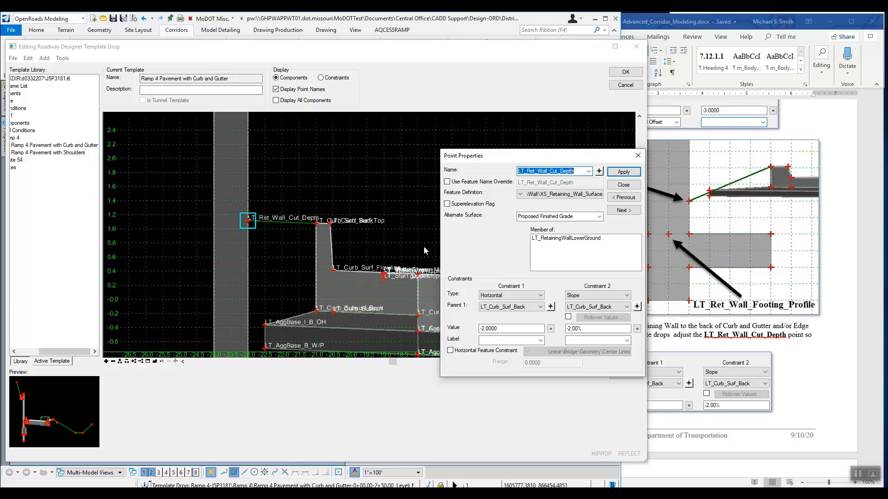
left_click(623, 172)
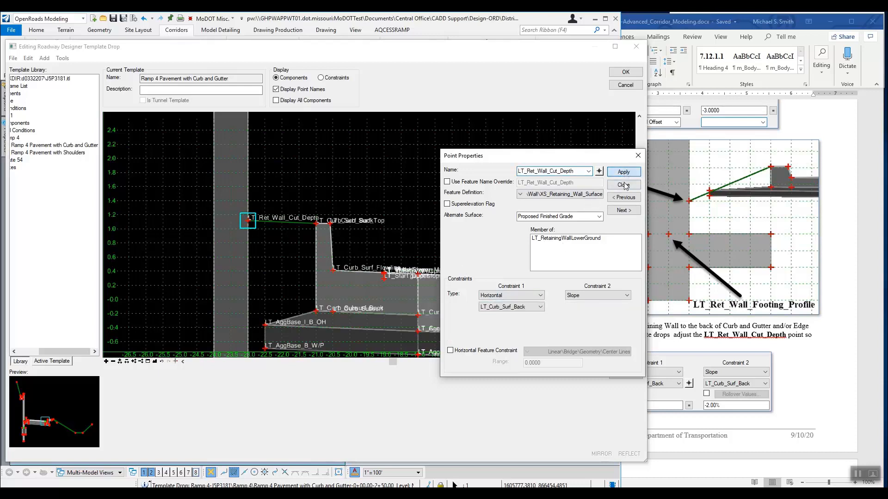
left_click(623, 185)
scroll(372, 219, "down", 5)
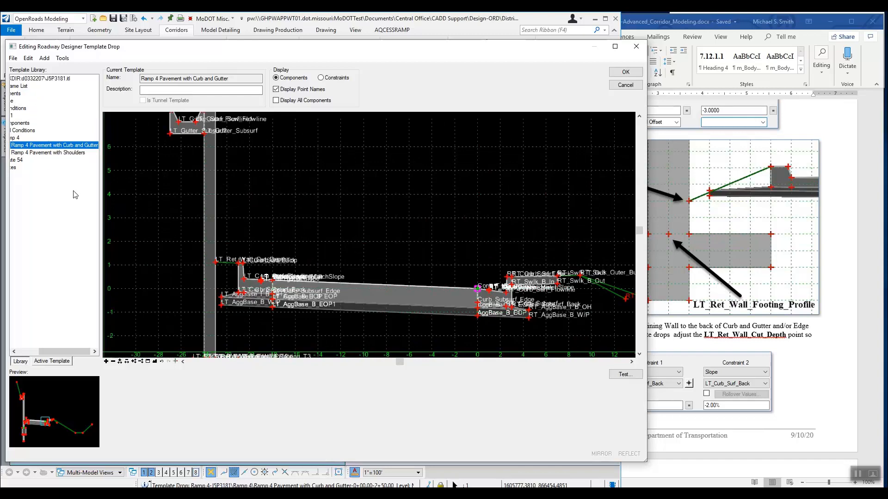
left_click(625, 72)
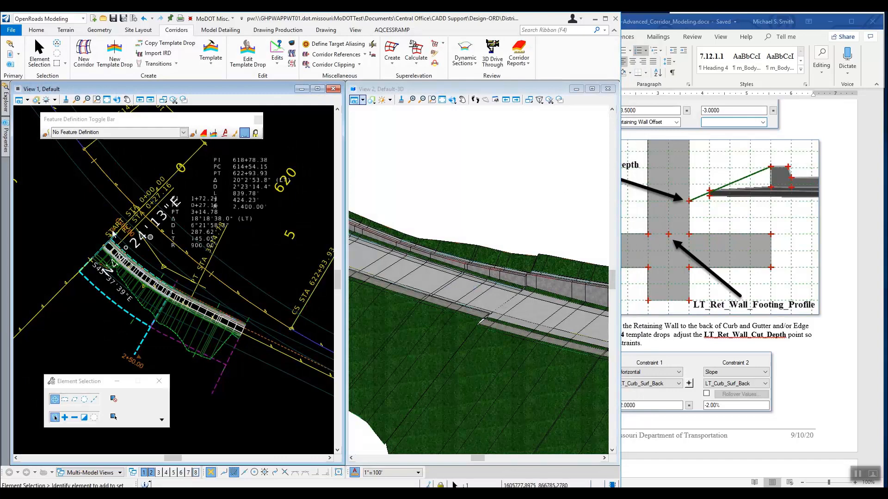
Open the Ramp 4 Pavement with Shoulders template drop for editing and bring up the point properties of LT_Ret_Wall_Cut_Depth.
mouse_move(220, 386)
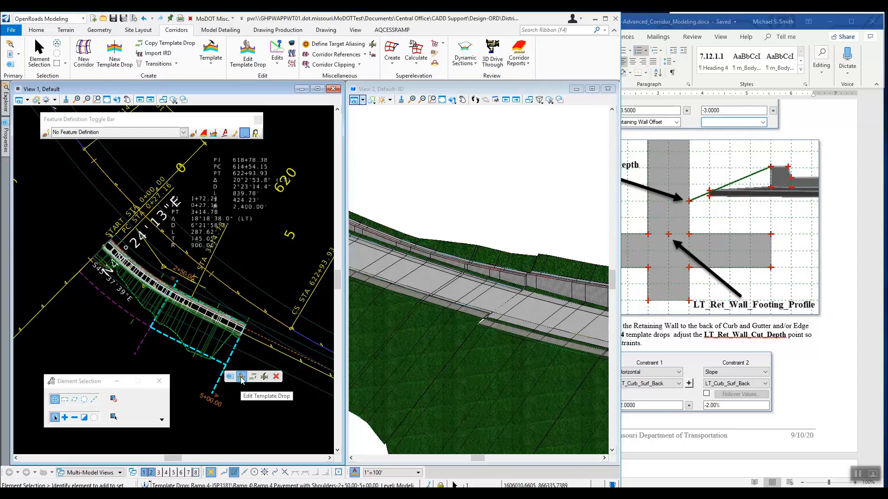
left_click(241, 377)
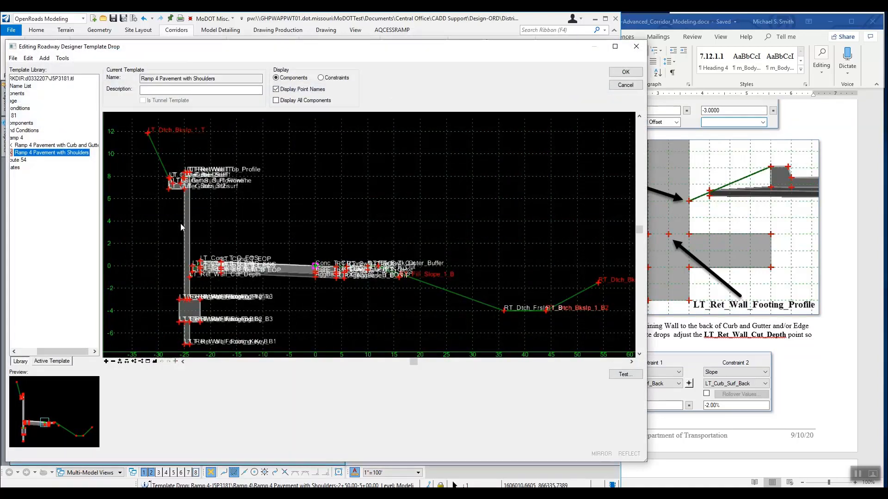
scroll(202, 288, "up", 5)
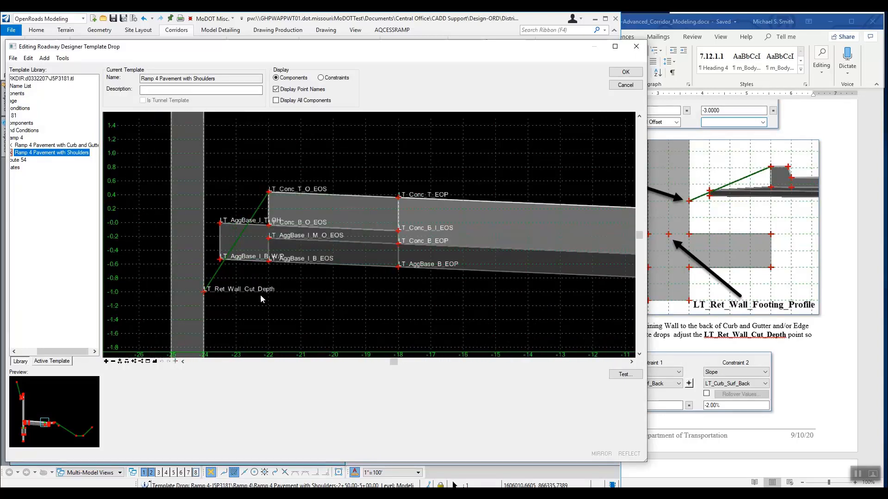
mouse_move(204, 294)
double_click(204, 294)
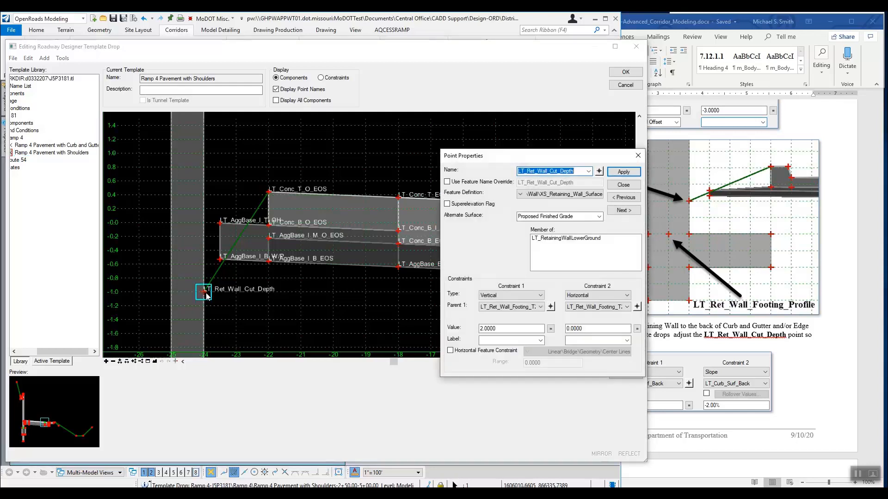
Change the first constraint of LT_Ret_Wall_Cut_Depth to Horizontal with parent LT_Conc_T_O_EOS and a value of -2.0000, and apply it.
left_click(536, 296)
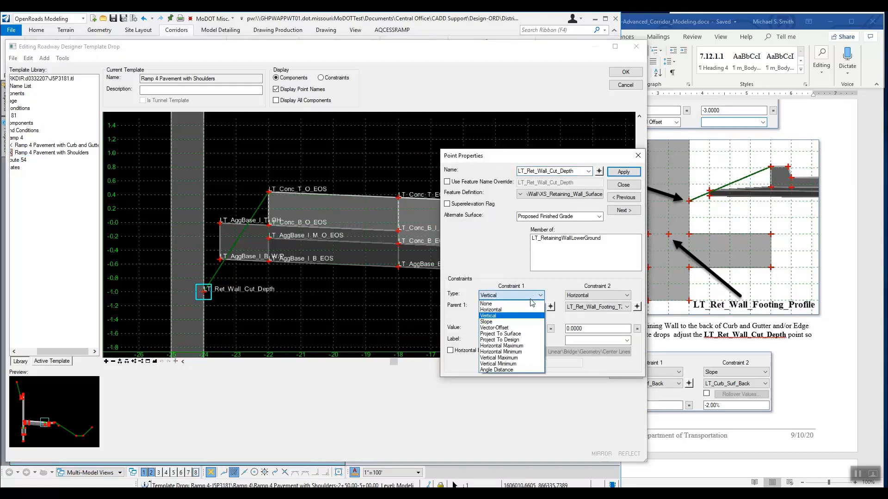
left_click(526, 311)
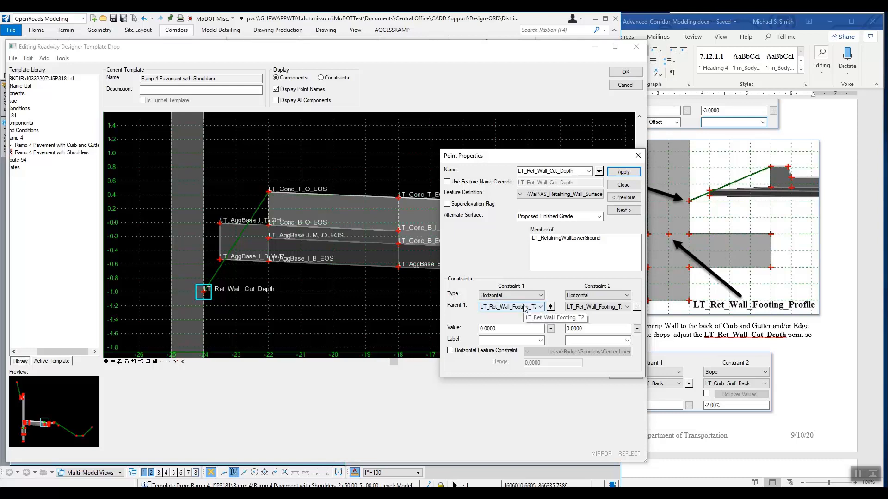
scroll(322, 282, "down", 5)
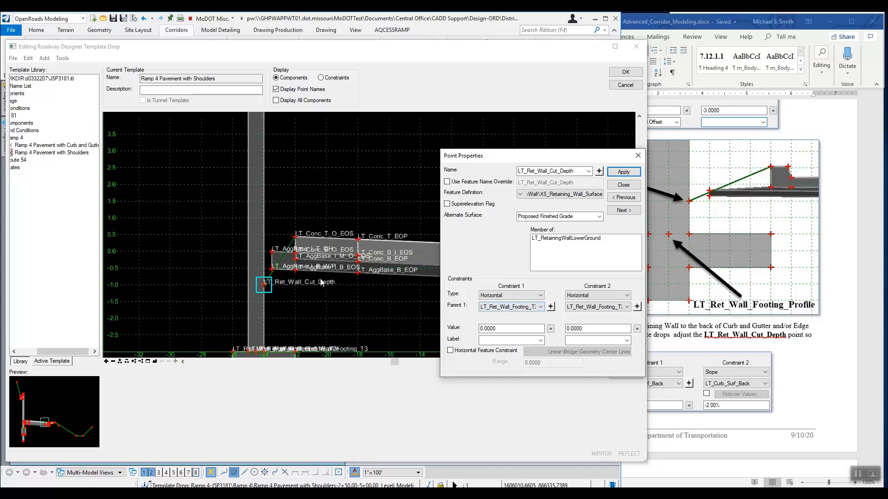
scroll(294, 180, "up", 9)
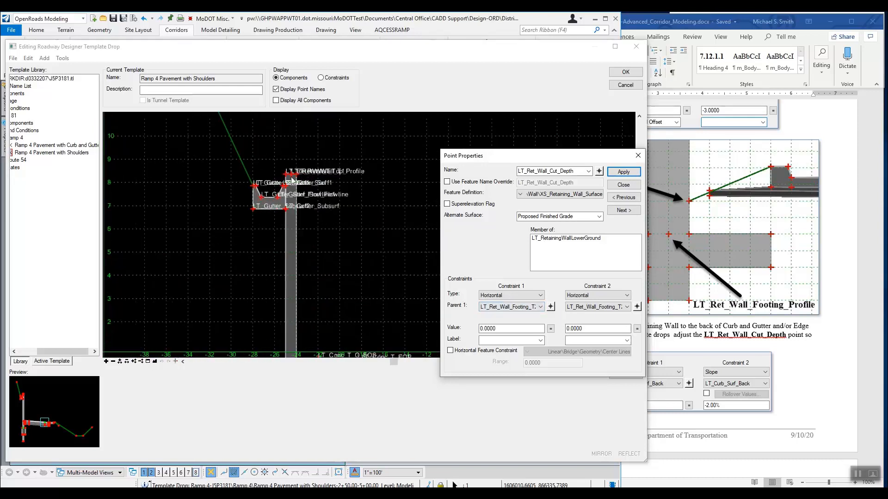
scroll(354, 224, "down", 7)
scroll(386, 308, "up", 4)
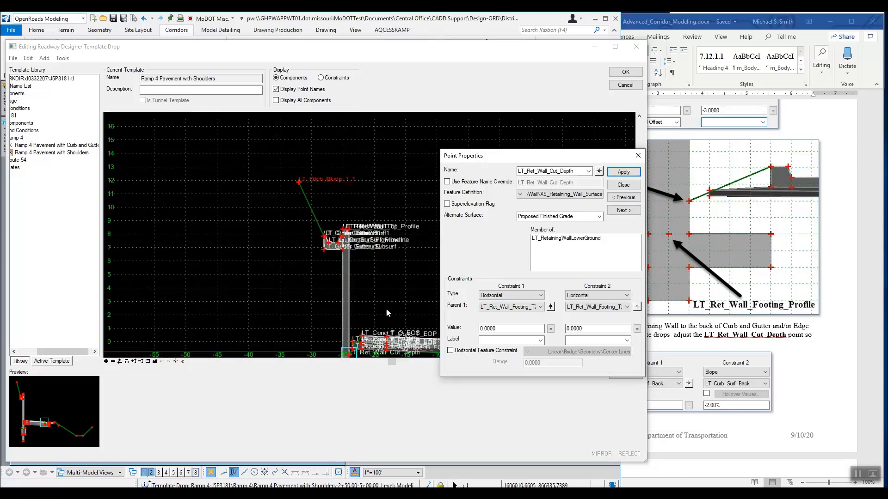
scroll(363, 340, "up", 2)
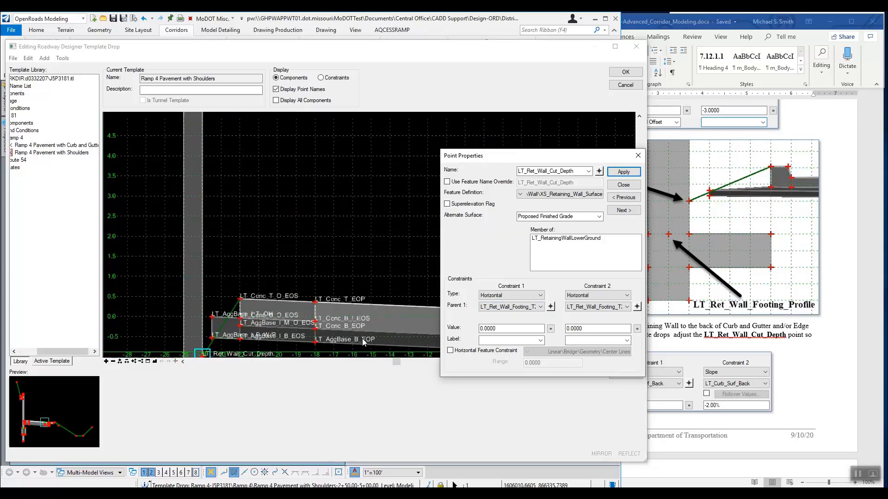
scroll(362, 341, "down", 2)
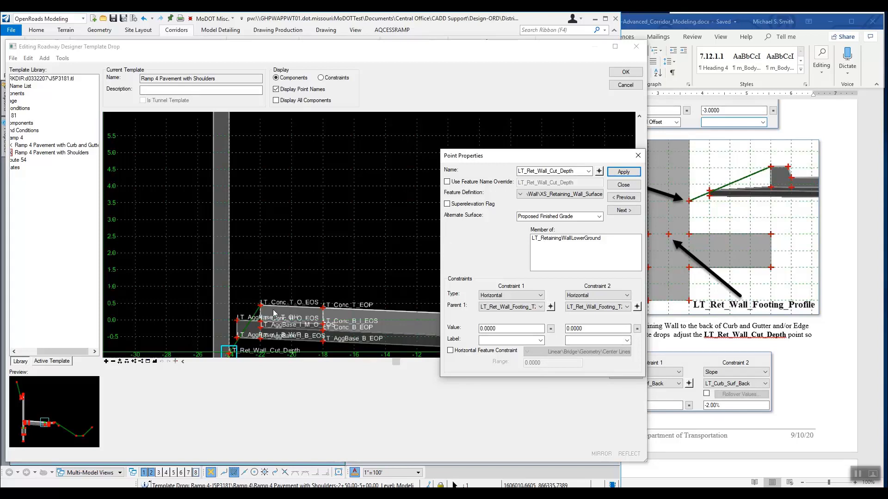
left_click(551, 306)
left_click(262, 307)
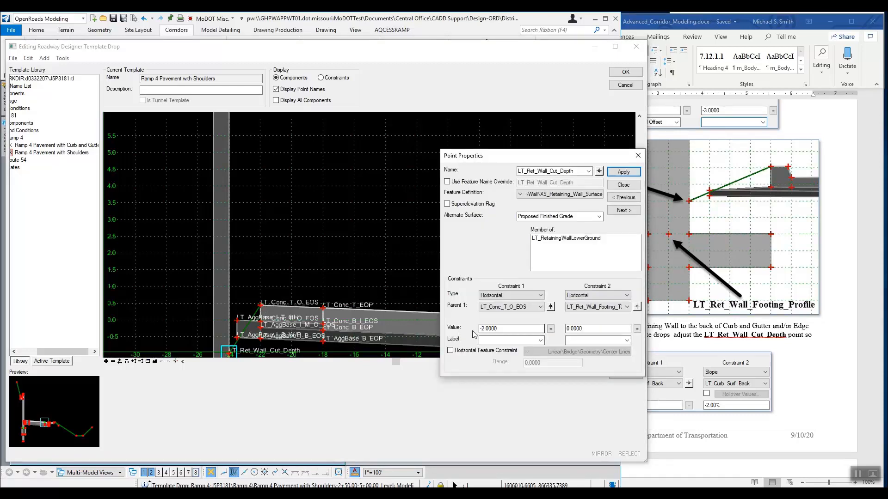
left_click(623, 172)
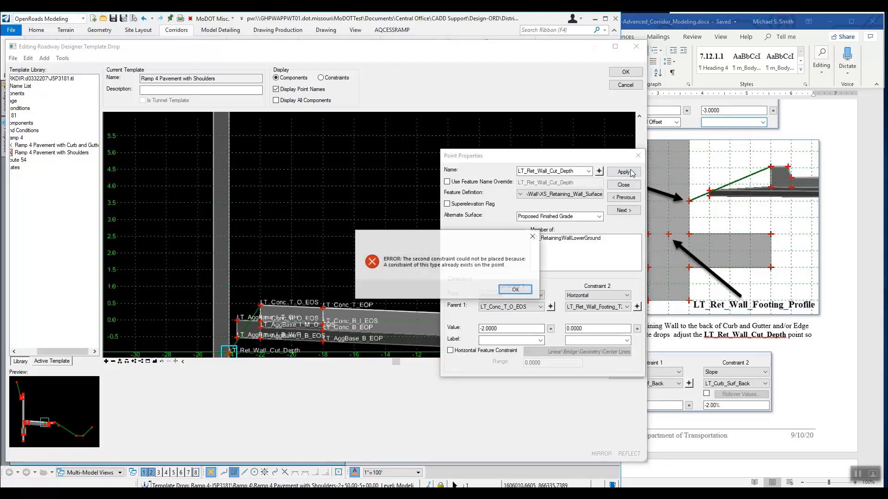
left_click(513, 289)
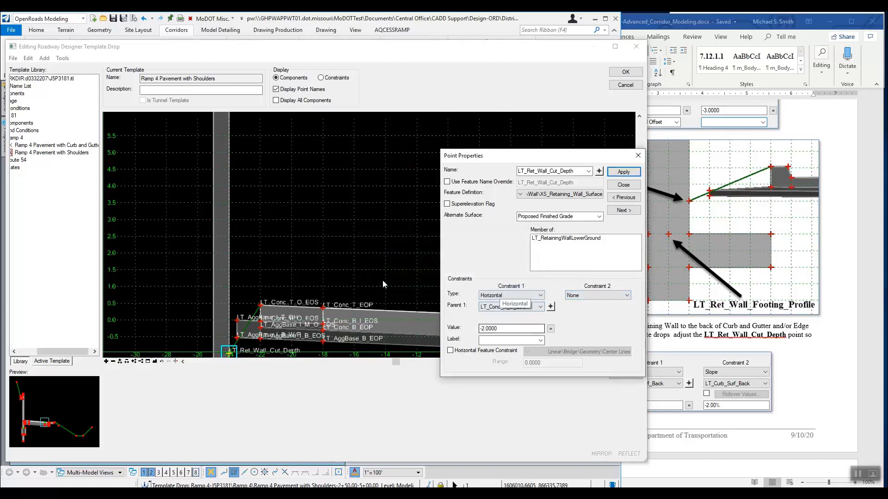
Set the second constraint of LT_Ret_Wall_Cut_Depth to Slope with parent LT_Conc_T_O_EOS and a value of -2.00%, and apply it.
left_click(594, 295)
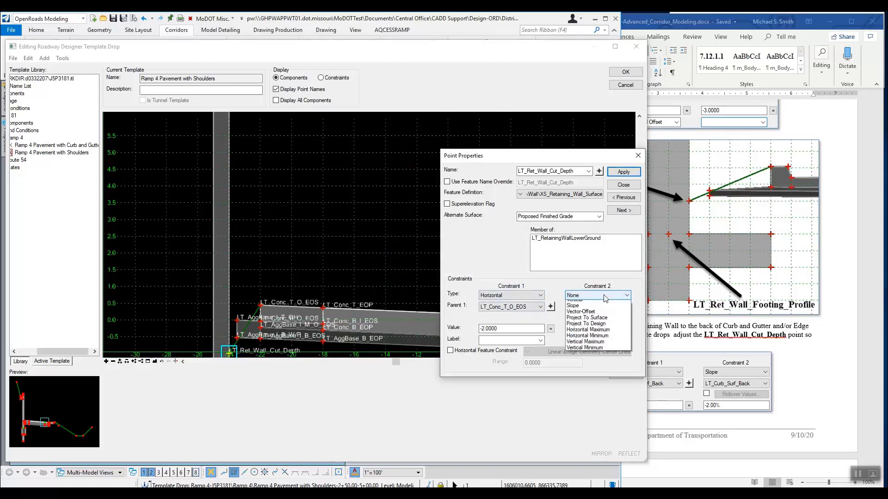
left_click(593, 322)
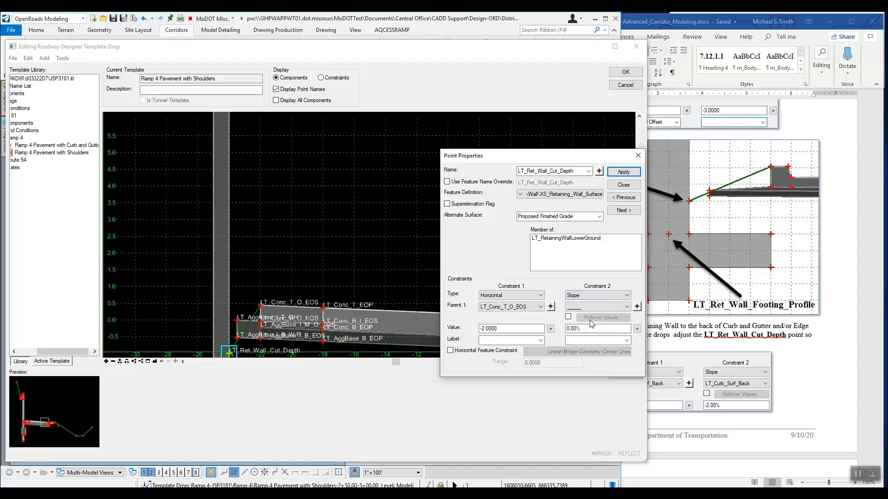
left_click(637, 307)
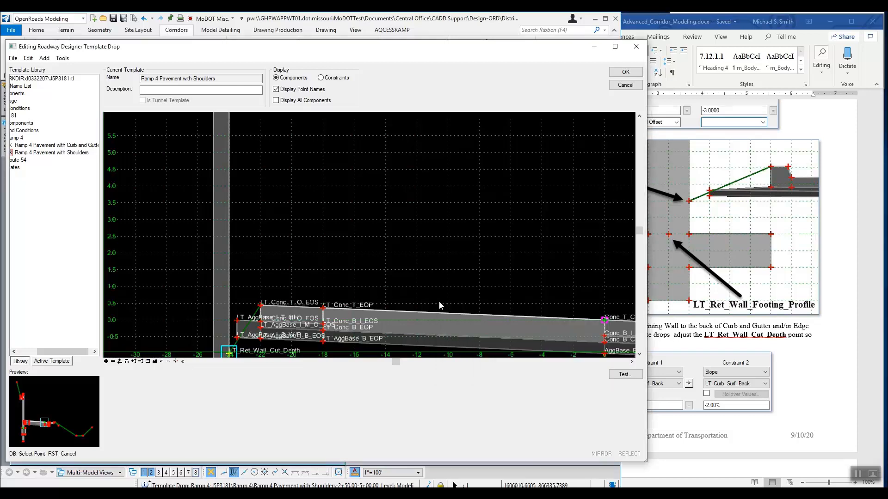
left_click(260, 308)
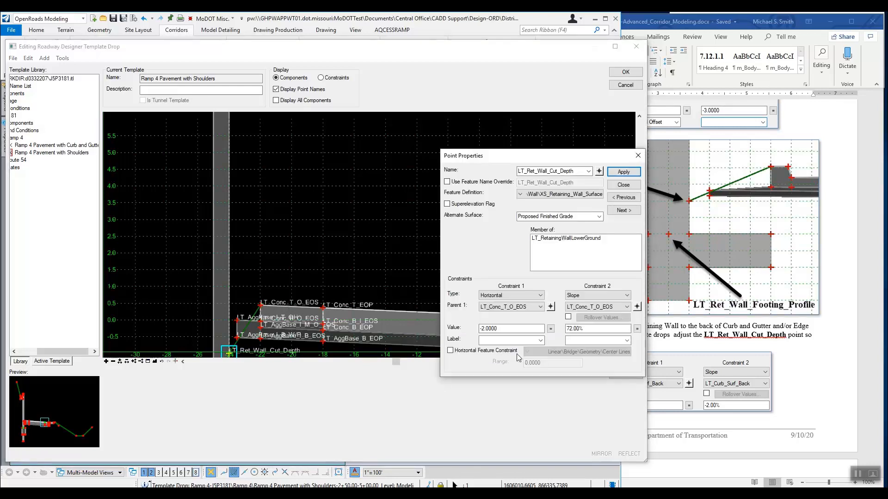
left_click_drag(579, 329, 551, 329)
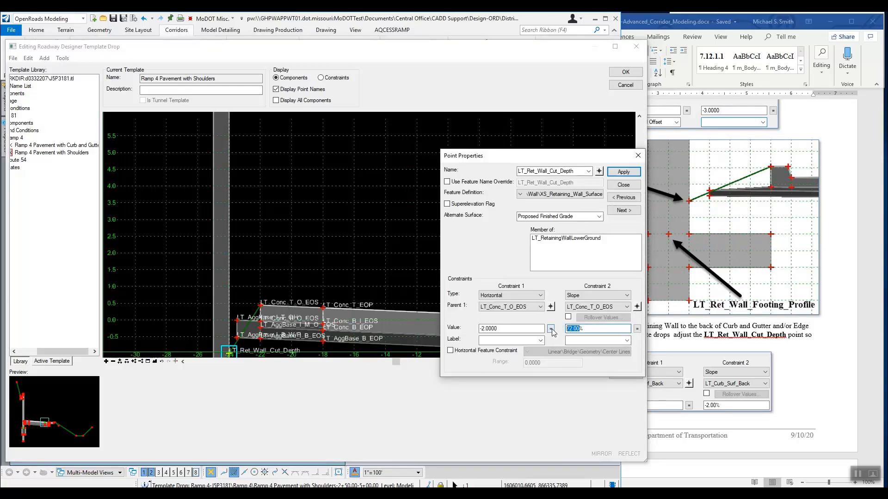
type("-2")
key("Return")
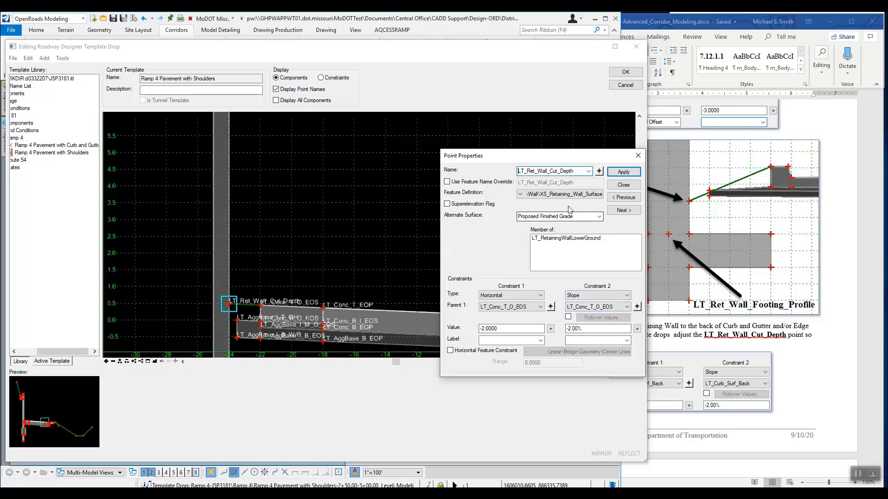
left_click(613, 175)
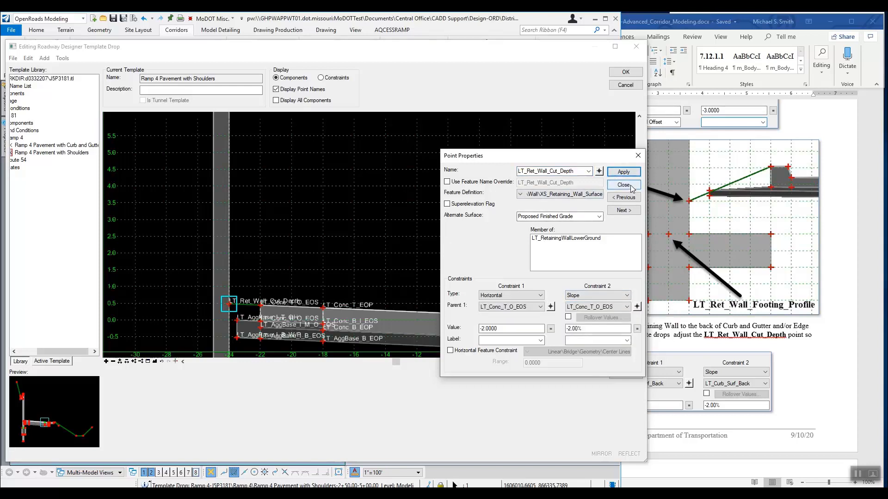
Close the point properties, check the grass slope between wall and shoulder, and accept the shoulder template drop.
left_click(624, 185)
scroll(235, 317, "up", 3)
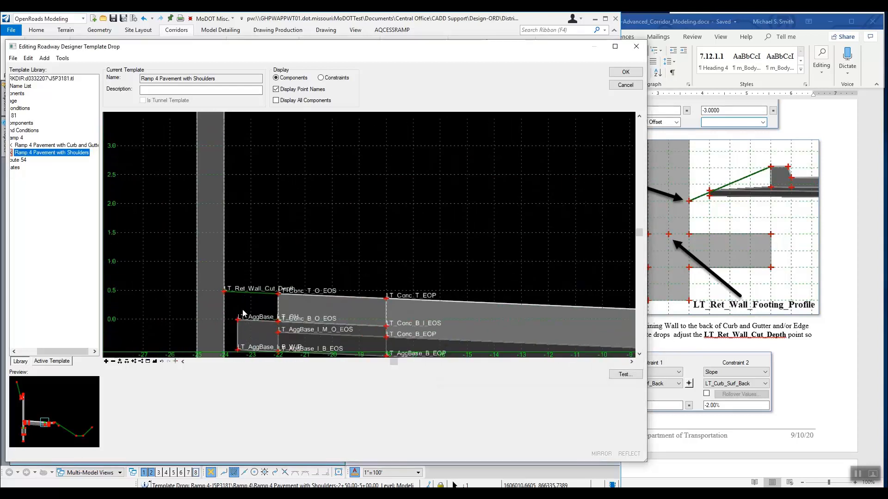
scroll(248, 310, "down", 5)
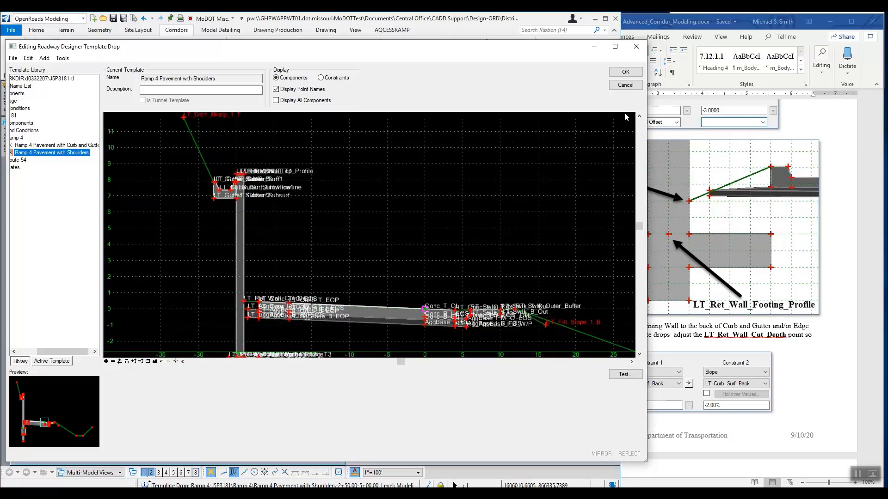
left_click(625, 72)
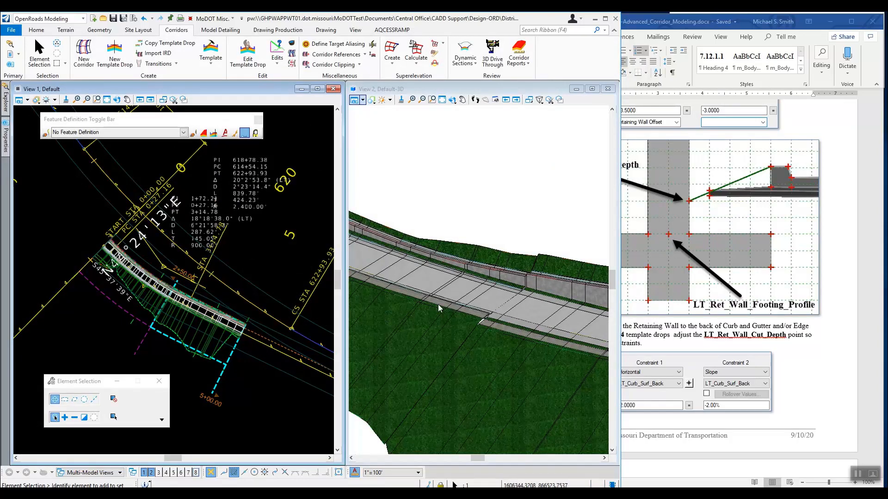
Switch to the Word exercise document and read the next step on transitioning the Ramp 4 curb width to the shoulder width.
left_click(810, 363)
scroll(770, 350, "down", 5)
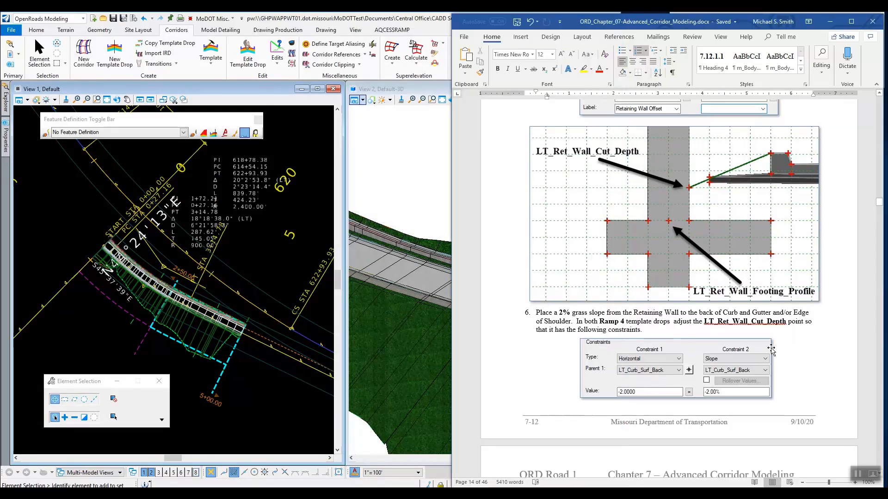
scroll(773, 348, "down", 3)
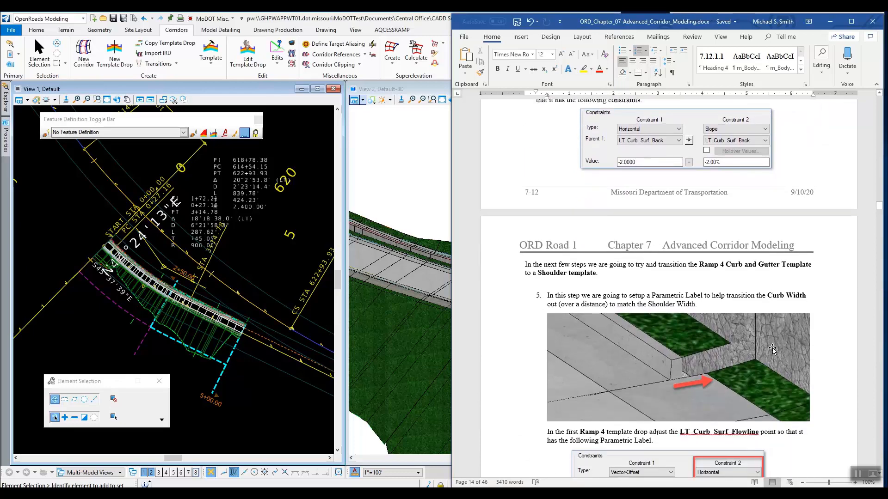
scroll(773, 350, "down", 2)
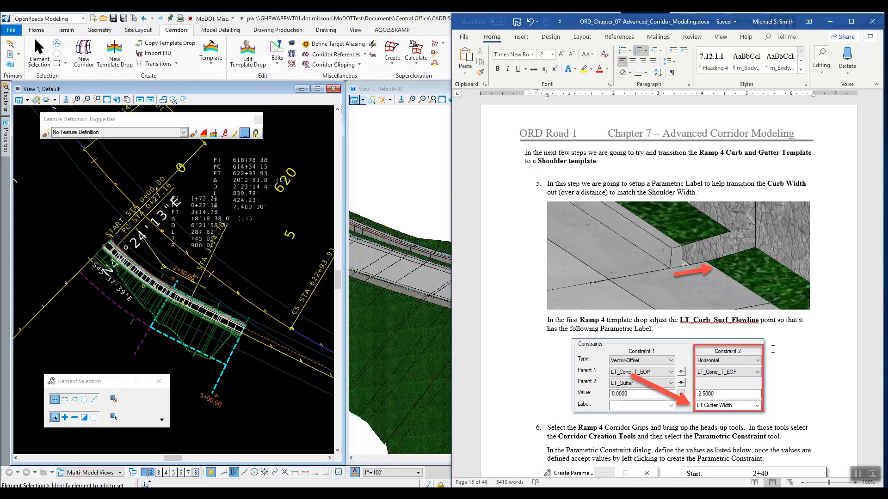
Return to OpenRoads Designer and examine in 3D where the curb and gutter meets the shoulder beside the retaining wall.
left_click(407, 183)
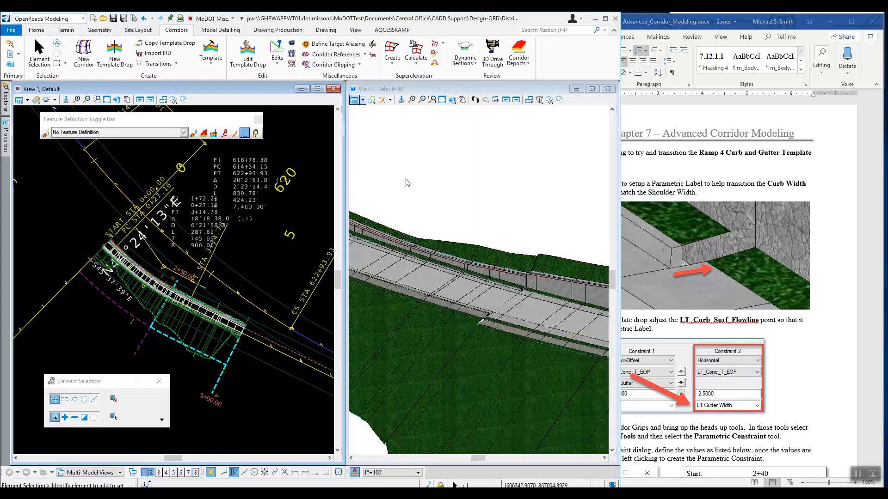
scroll(463, 252, "up", 4)
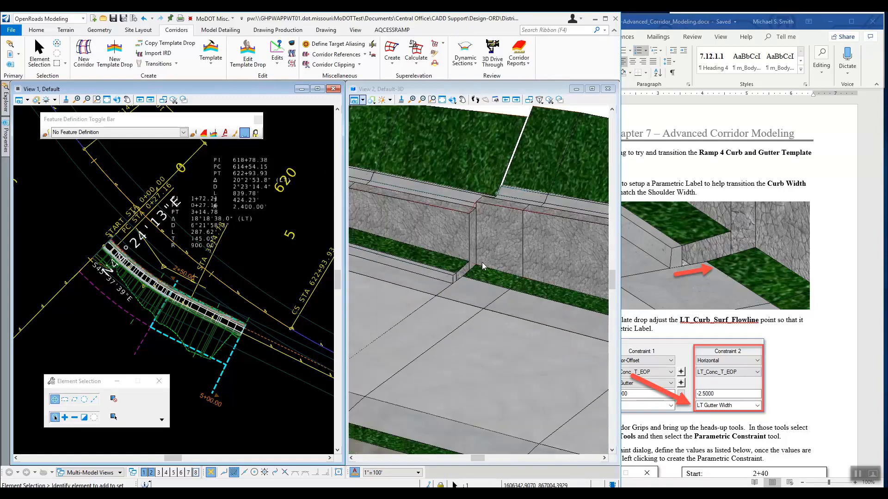
scroll(482, 266, "up", 3)
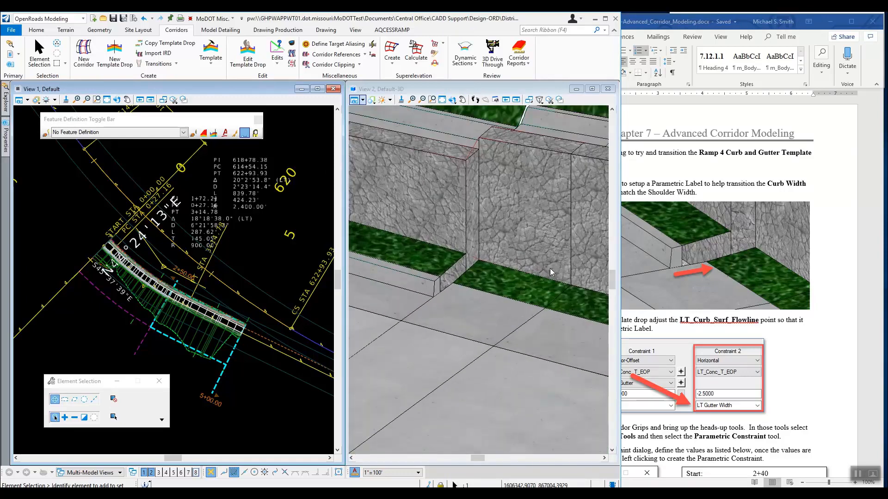
scroll(448, 285, "up", 3)
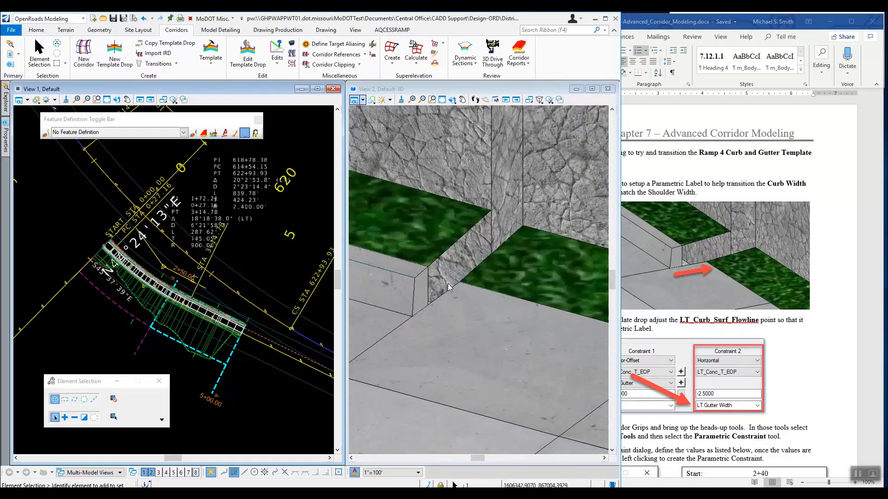
scroll(421, 292, "down", 3)
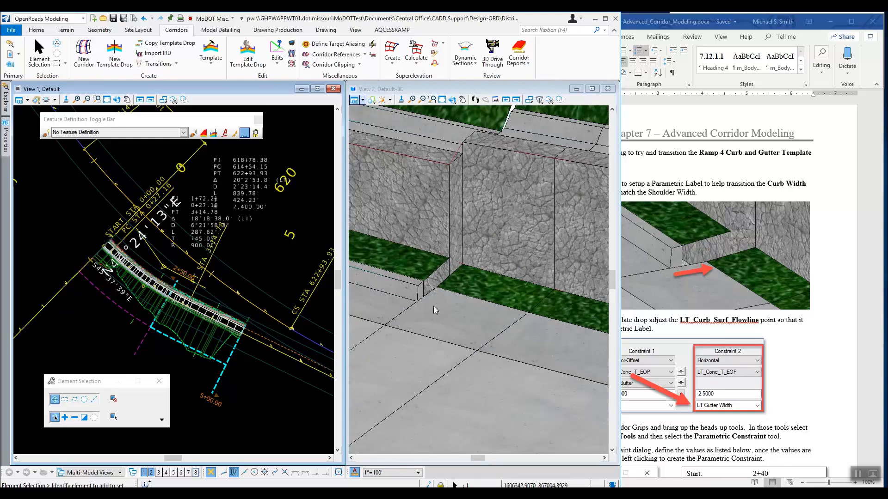
scroll(434, 308, "down", 2)
middle_click_drag(426, 311, 456, 344)
scroll(481, 347, "up", 2)
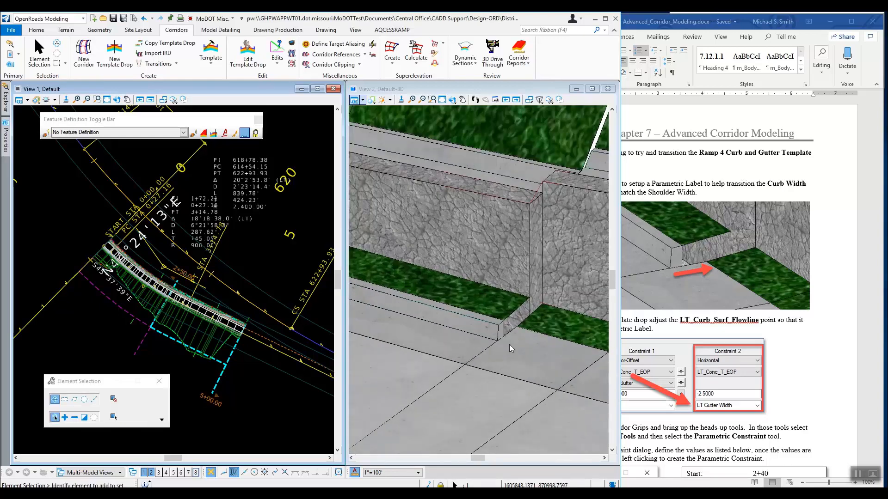
middle_click_drag(511, 349, 474, 329)
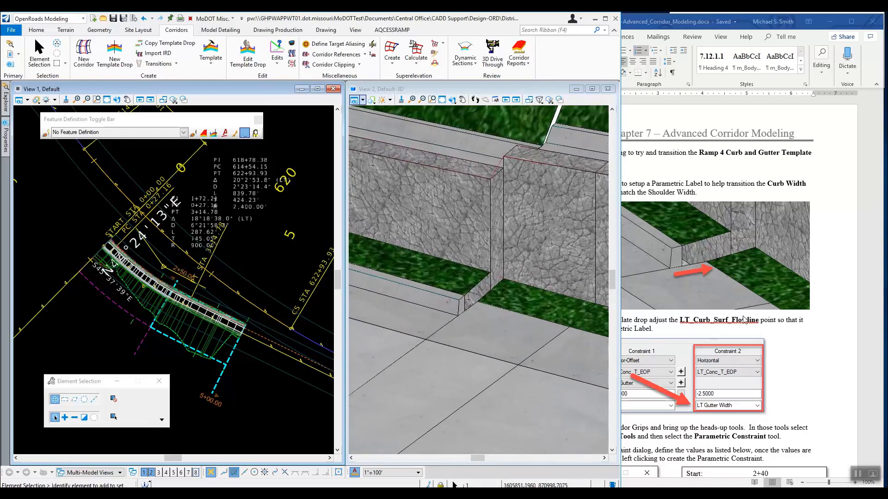
Read in the Word document the label settings for LT_Curb_Surf_Flowline and the Parametric Constraint values for LT Gutter Width.
left_click(805, 343)
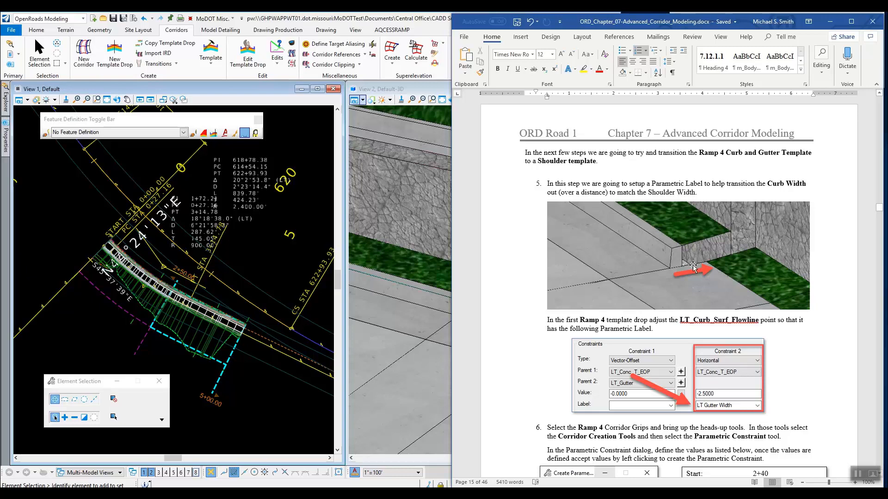
scroll(693, 267, "down", 3)
scroll(692, 267, "down", 1)
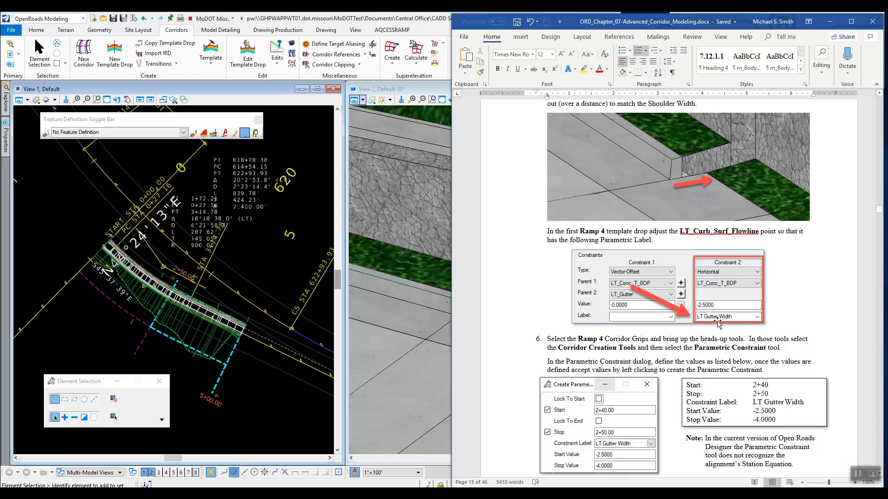
In OpenRoads Designer, open the Ramp 4 Pavement with Curb and Gutter template drop for editing and pick the LT_Curb_Surf_Flowline point.
left_click(146, 351)
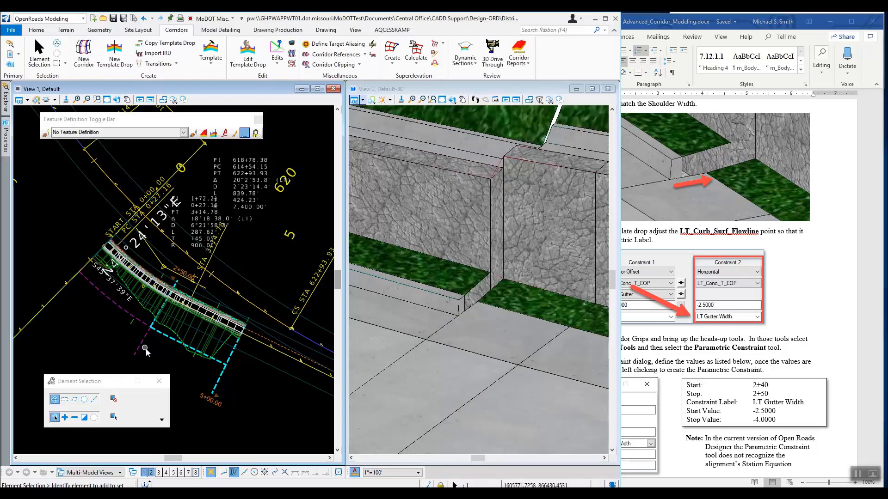
left_click(137, 339)
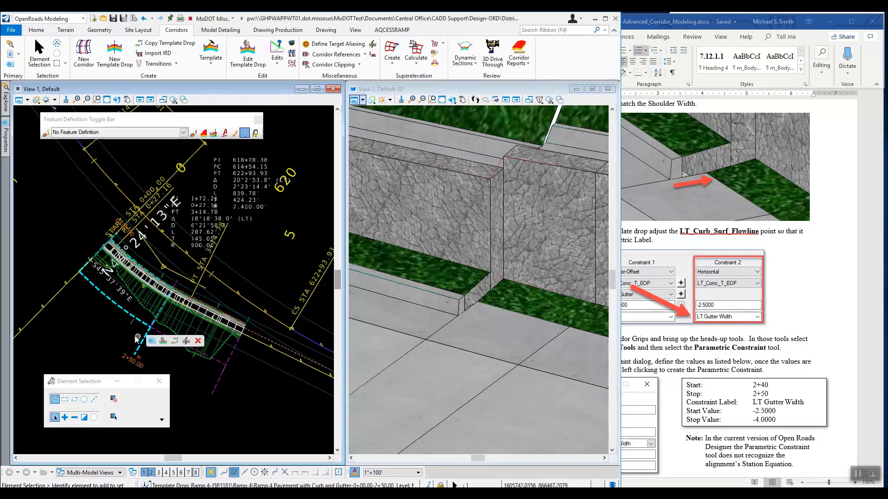
left_click(164, 341)
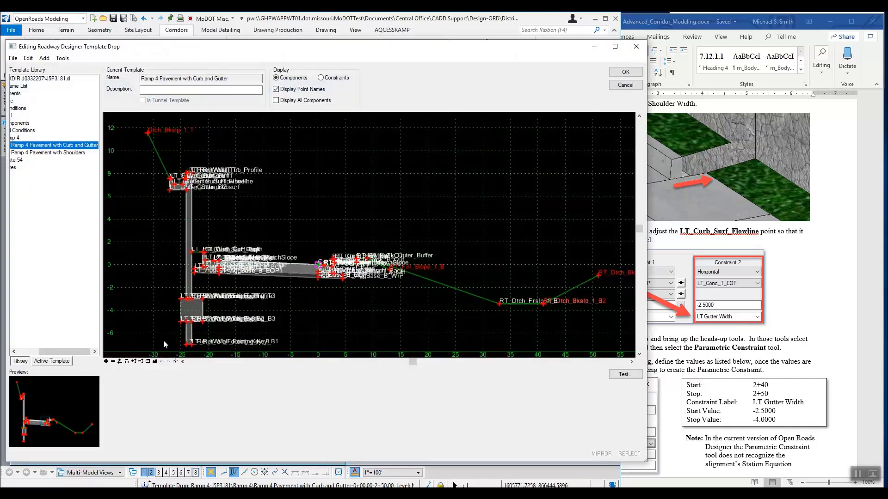
mouse_move(191, 332)
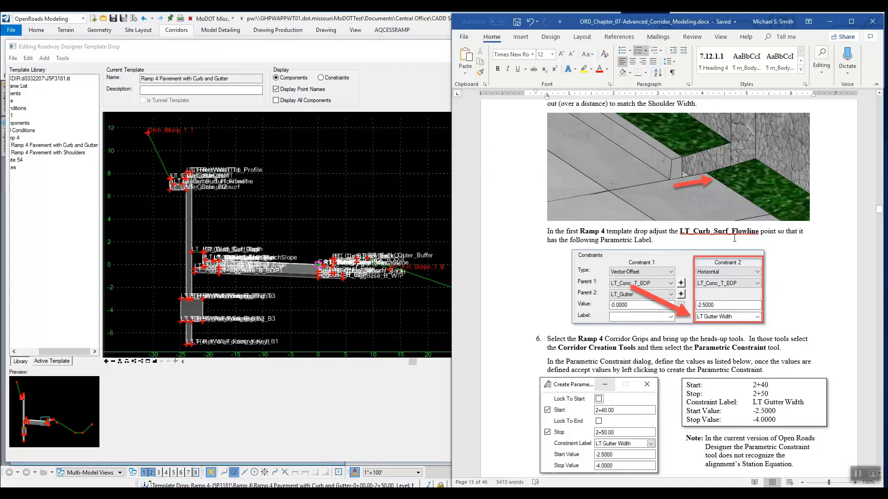
scroll(207, 259, "up", 7)
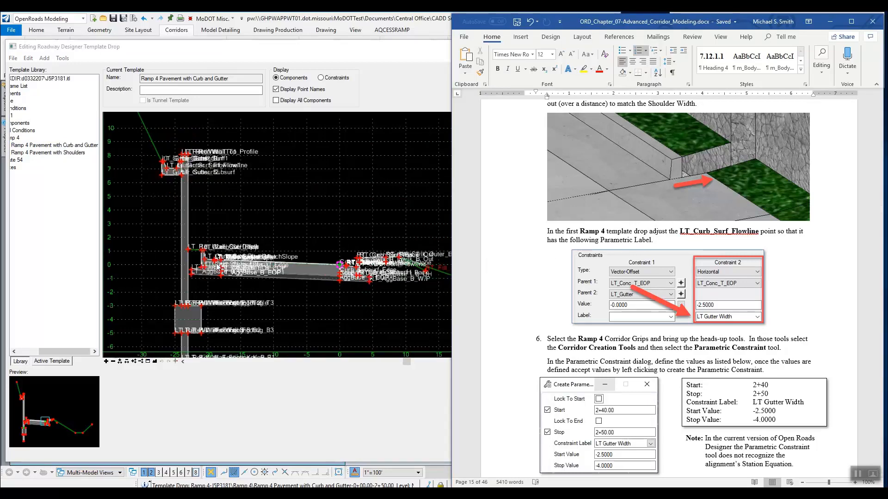
scroll(208, 255, "up", 4)
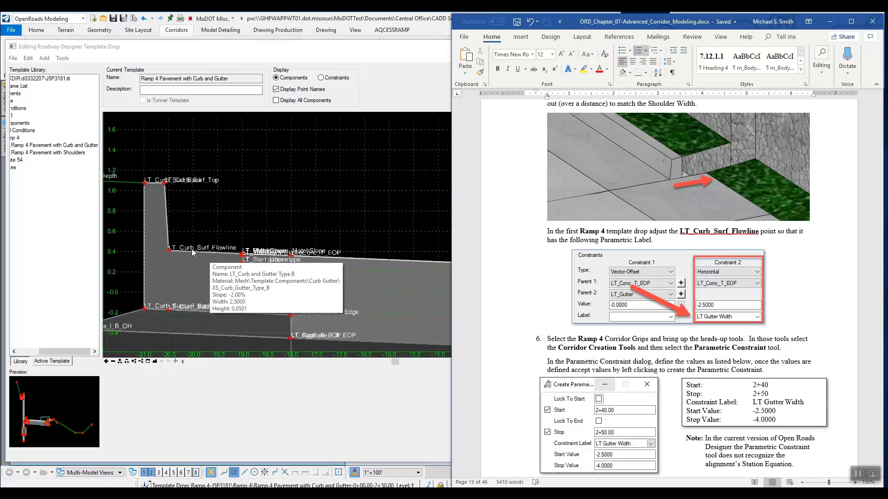
left_click(167, 249)
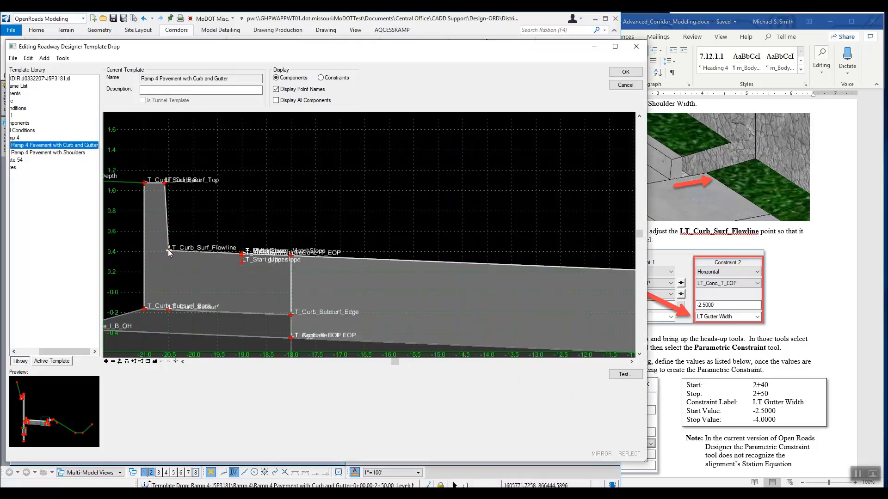
Label the LT_Curb_Surf_Flowline point's horizontal constraint "LT Gutter Width" in the curb and gutter template, apply it, and save the template drop.
double_click(168, 248)
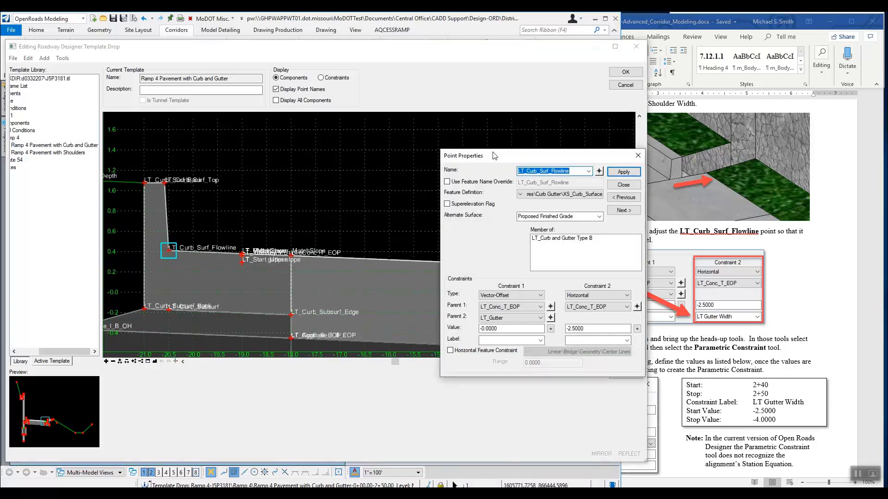
left_click_drag(514, 155, 437, 149)
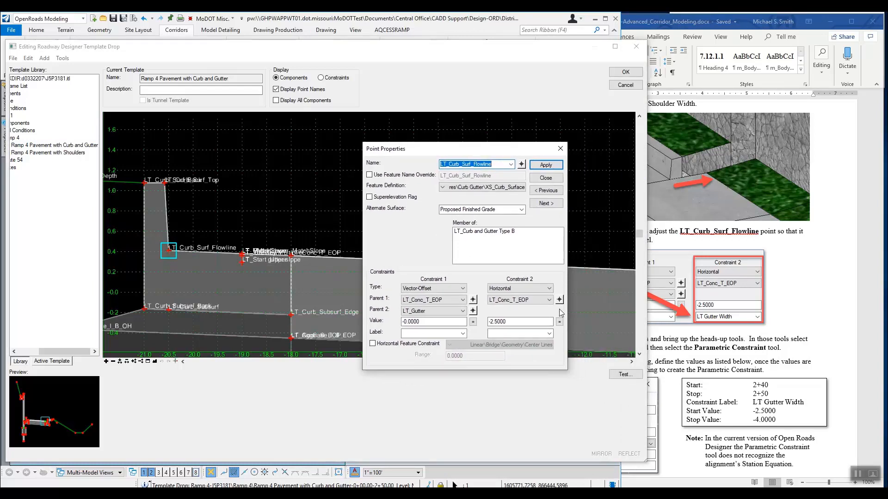
left_click(537, 333)
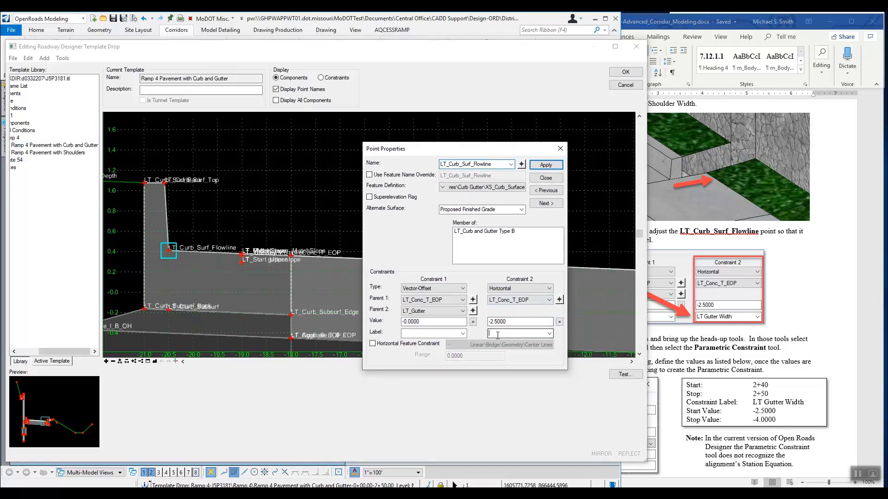
left_click(549, 334)
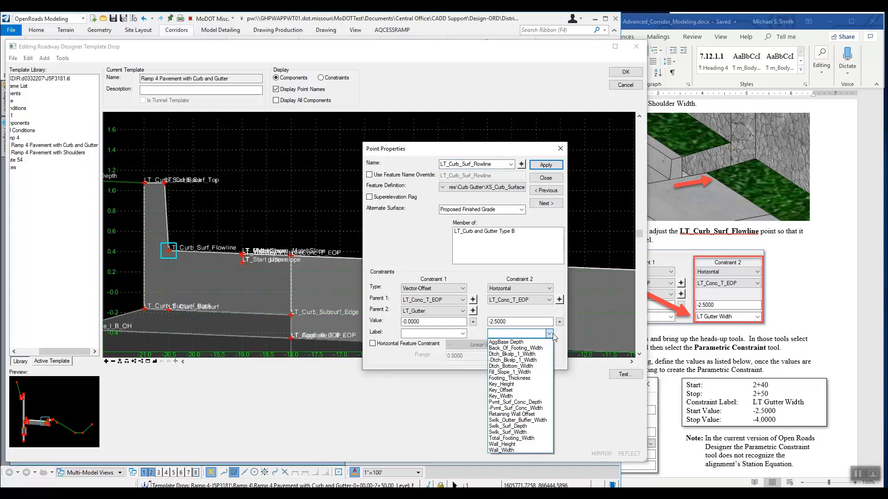
left_click(553, 335)
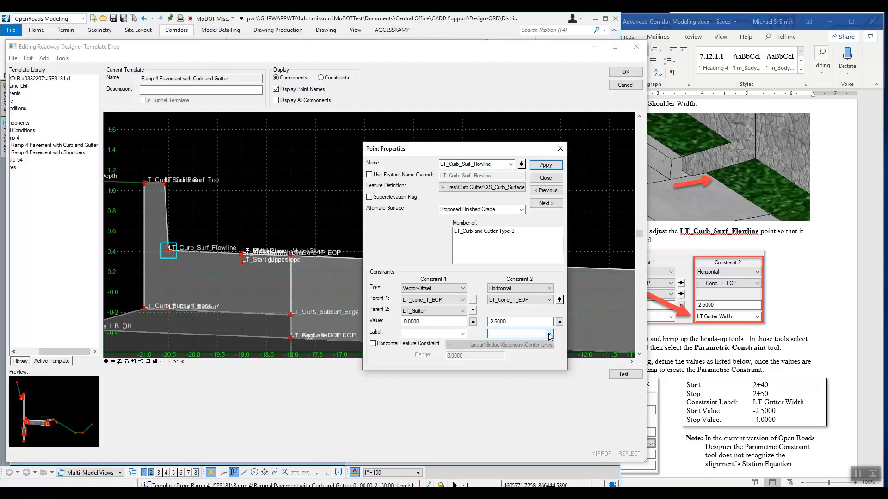
type("LT Gut")
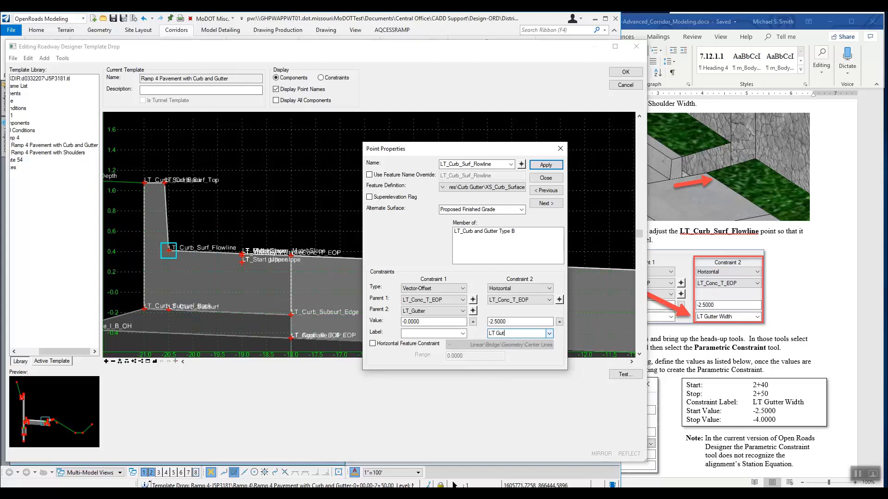
type("ter Width")
left_click(547, 165)
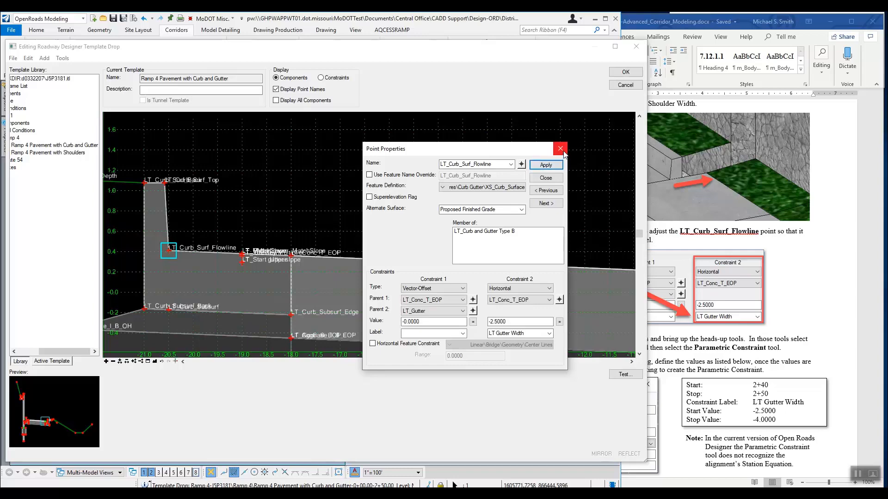
left_click(561, 149)
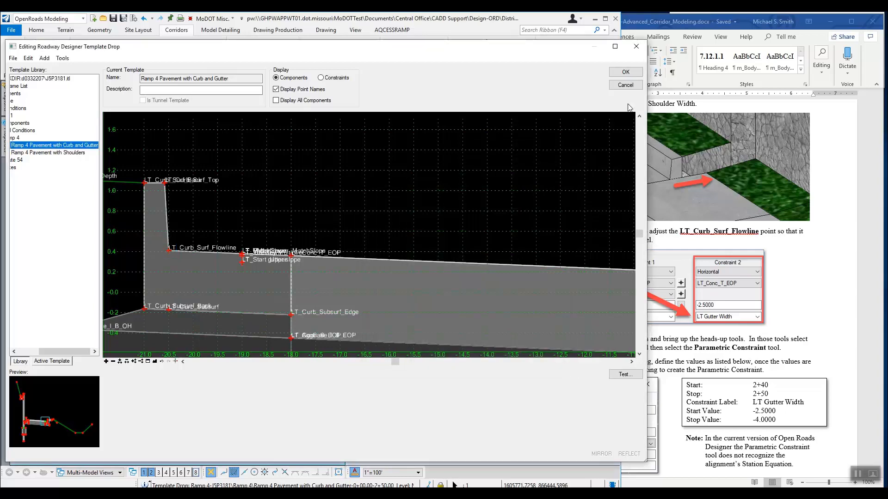
left_click(633, 75)
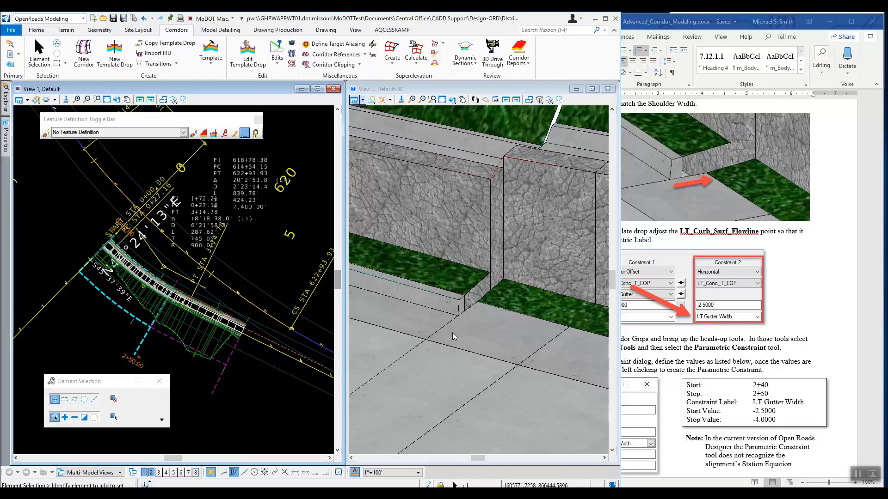
Select the Ramp 4 corridor and start the Parametric Constraint tool from its corridor creation tools.
left_click(106, 320)
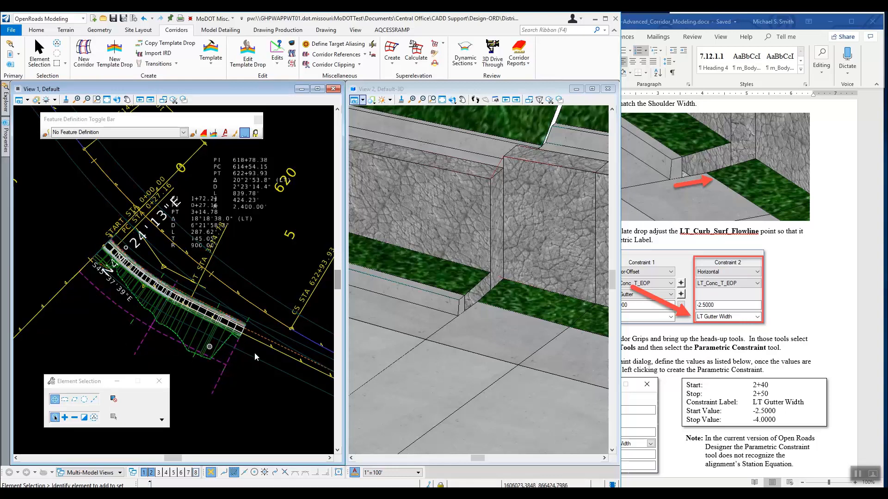
left_click(654, 358)
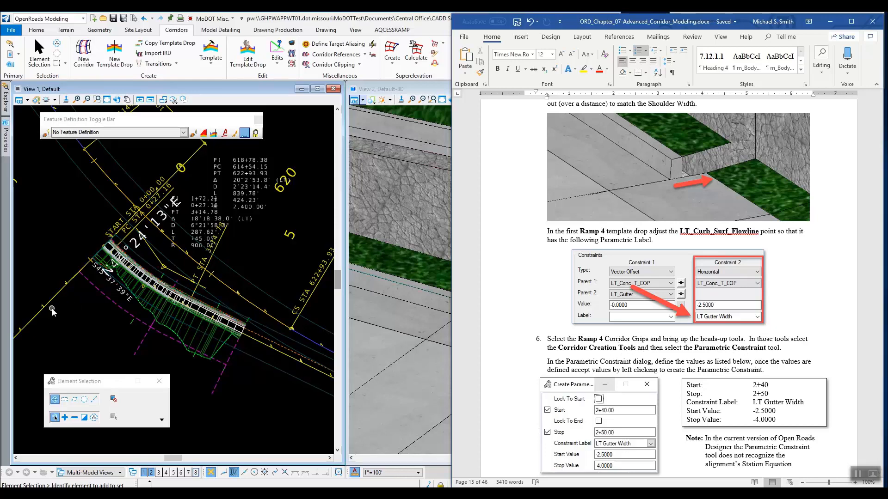
left_click(95, 330)
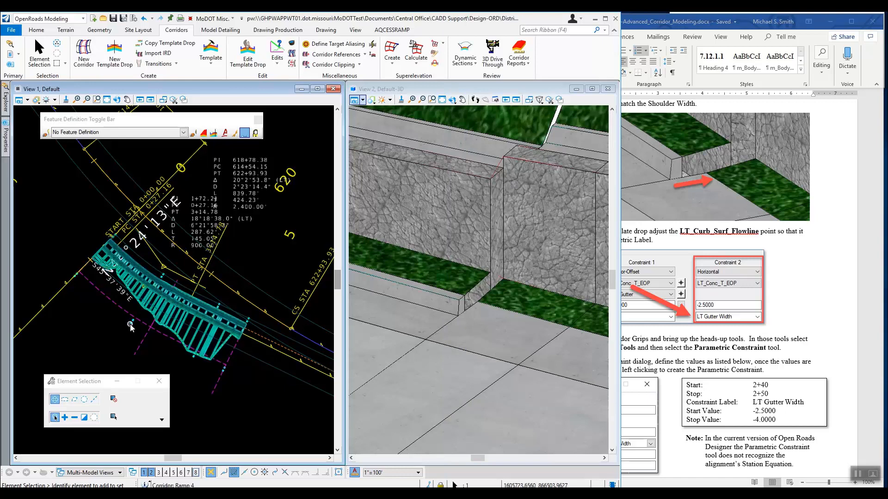
mouse_move(130, 327)
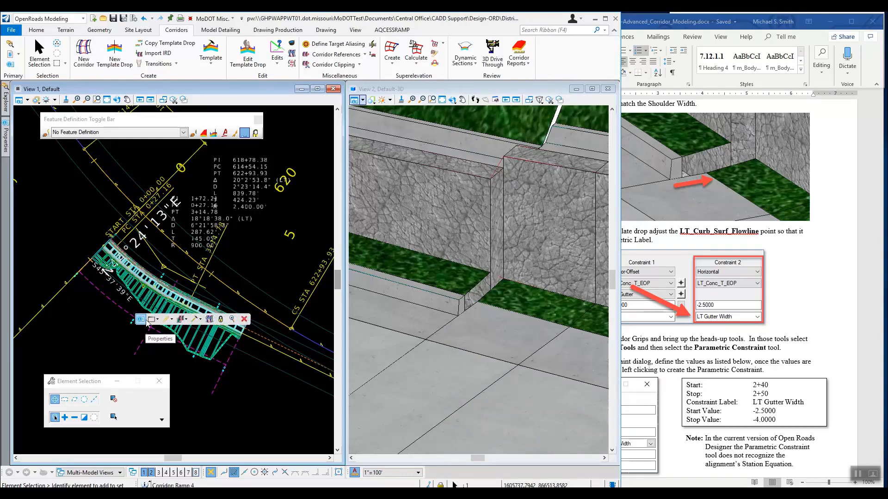
left_click(199, 321)
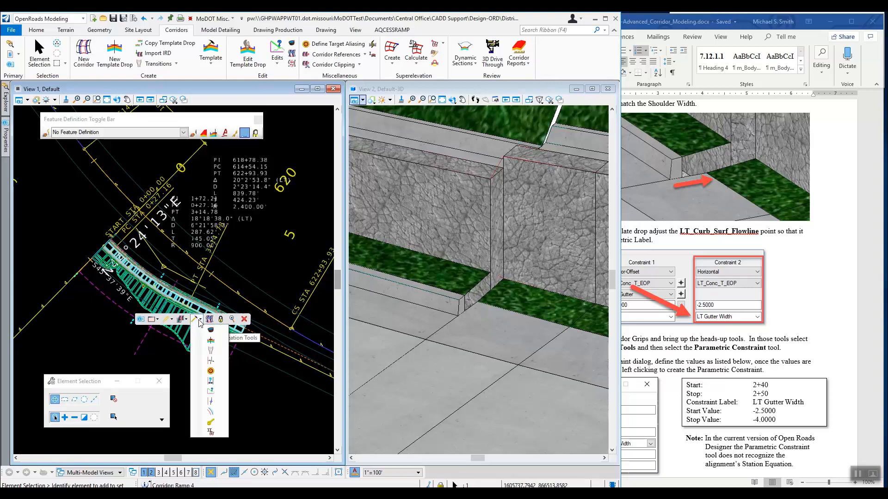
left_click(212, 382)
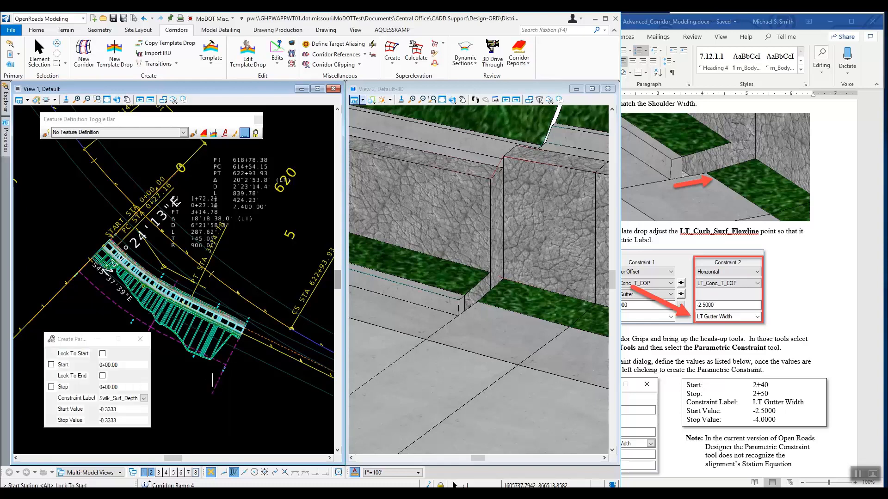
left_click_drag(78, 342, 276, 196)
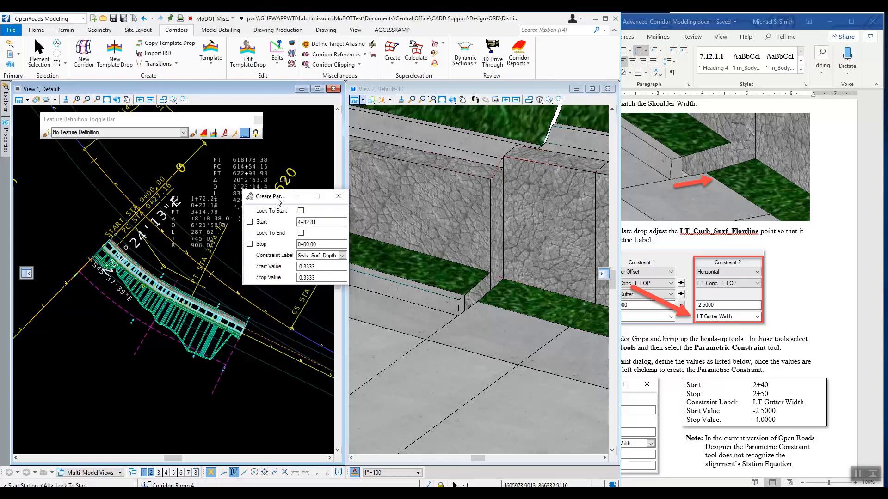
Check the constraint values in the Word instructions and set the parametric constraint's station range from 2+40 to 2+50.
left_click(768, 360)
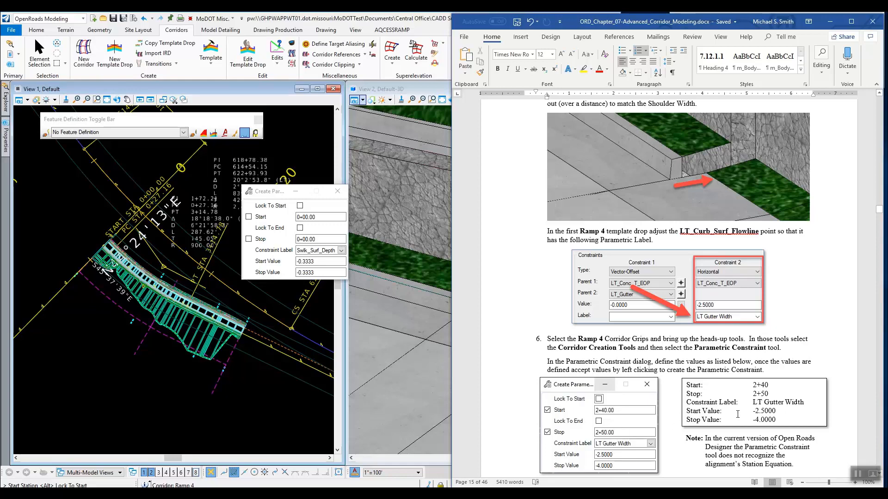
scroll(733, 414, "down", 1)
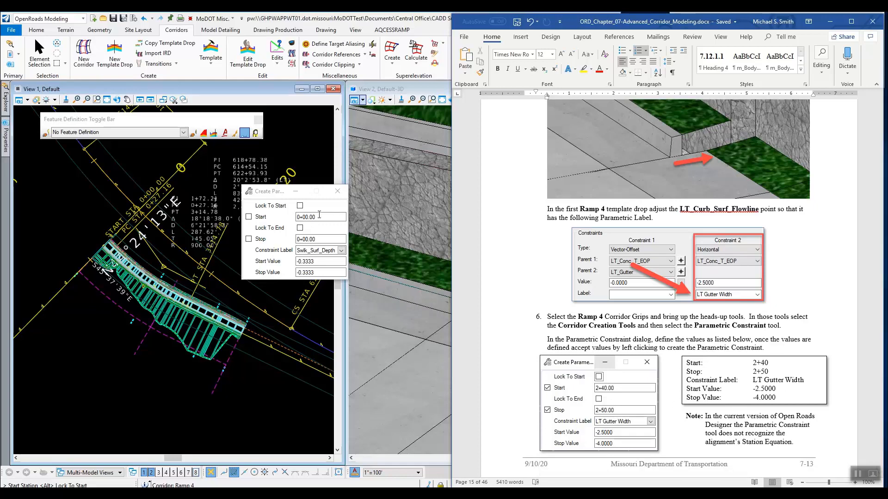
left_click(296, 216)
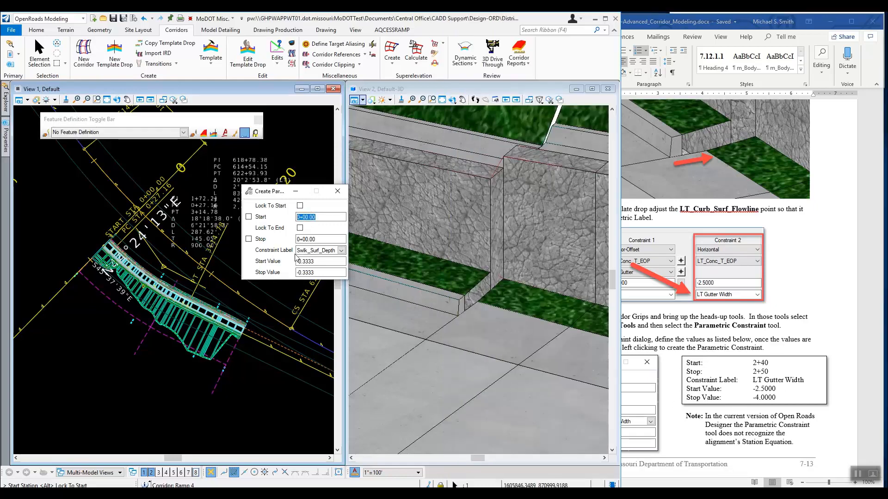
type("2")
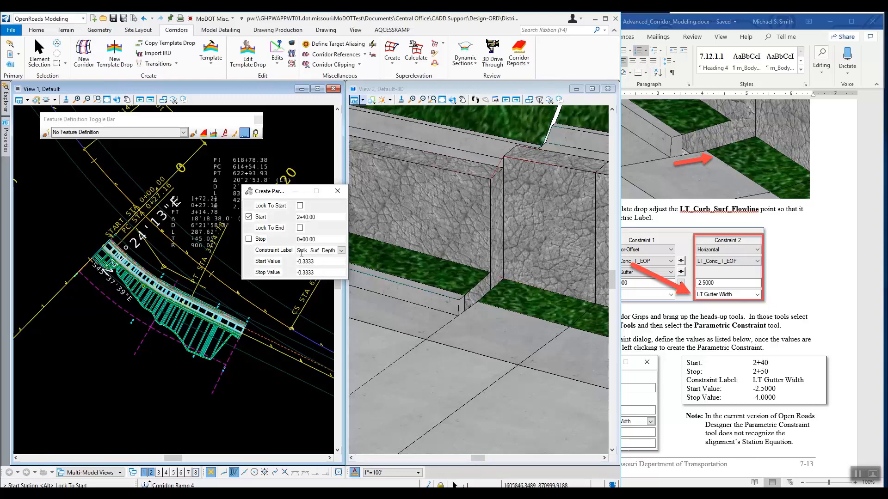
left_click(292, 239)
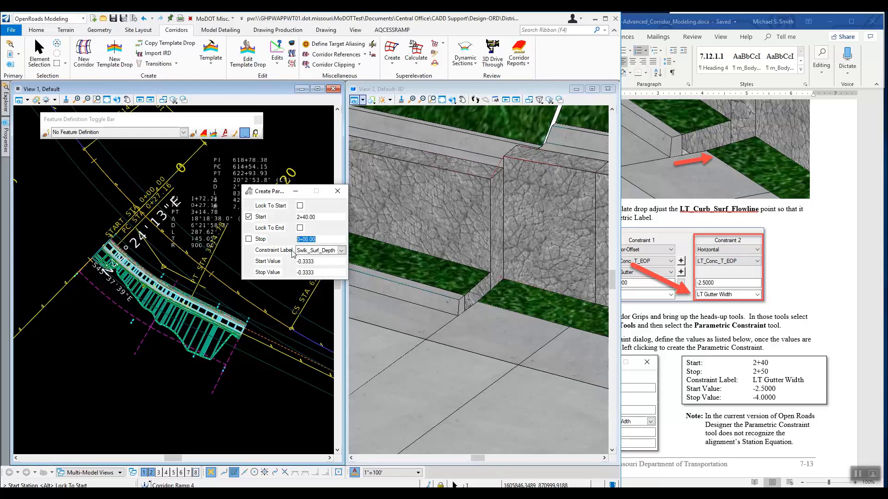
type("2+")
Choose LT Gutter Width as the constraint label and set its stop value to -4.0000.
left_click(341, 250)
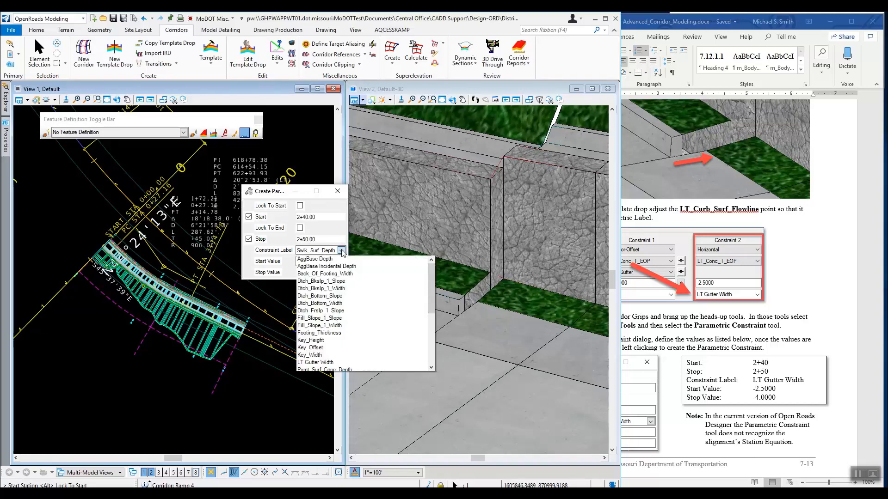
scroll(343, 289, "down", 5)
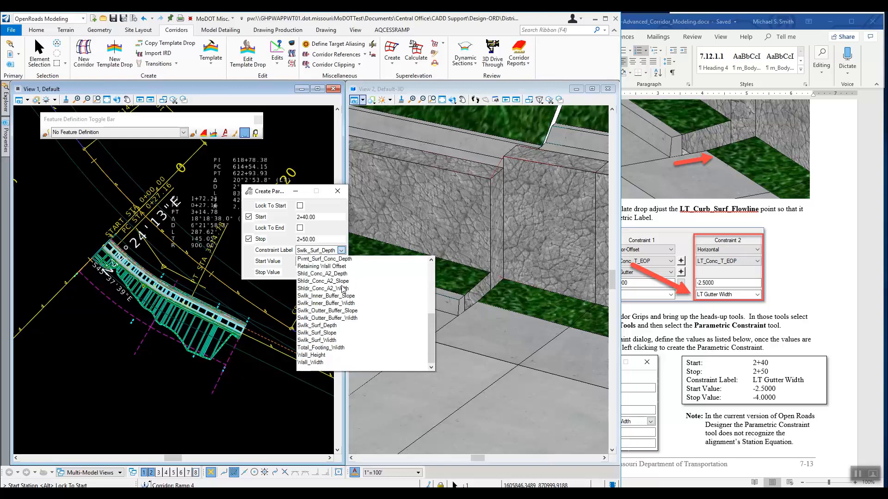
scroll(345, 317, "up", 1)
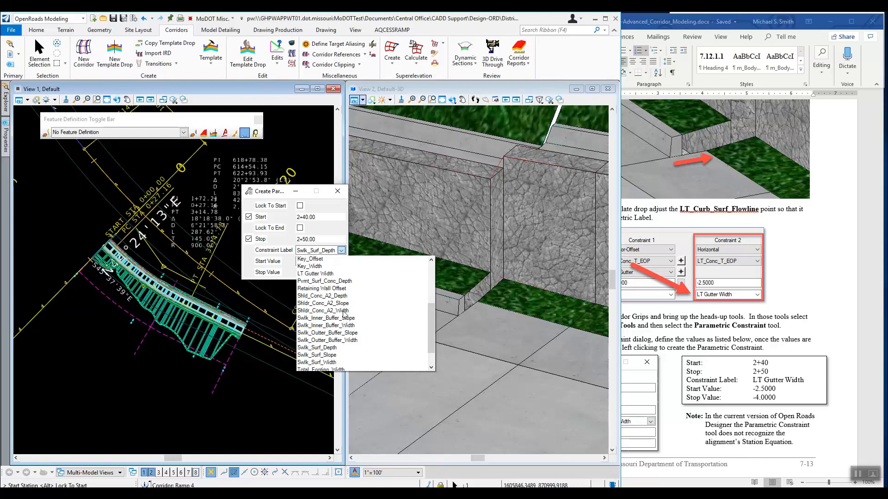
left_click(308, 275)
left_click(308, 274)
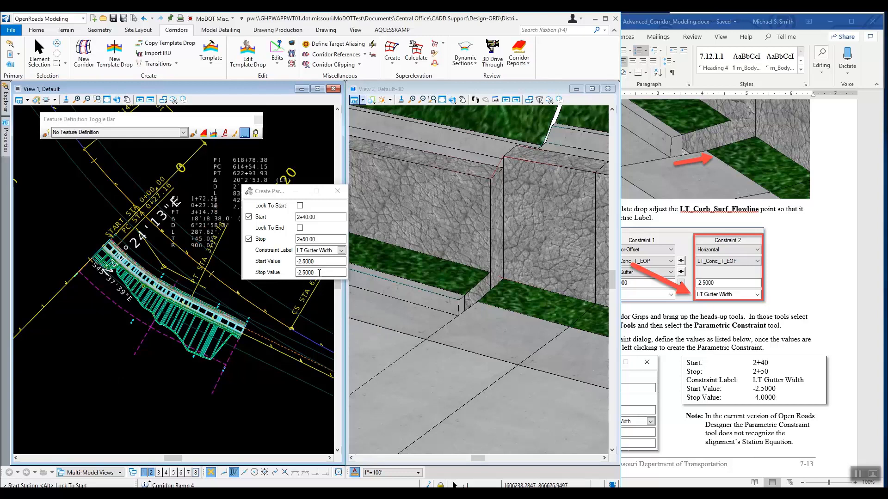
left_click_drag(319, 274, 298, 273)
type("4")
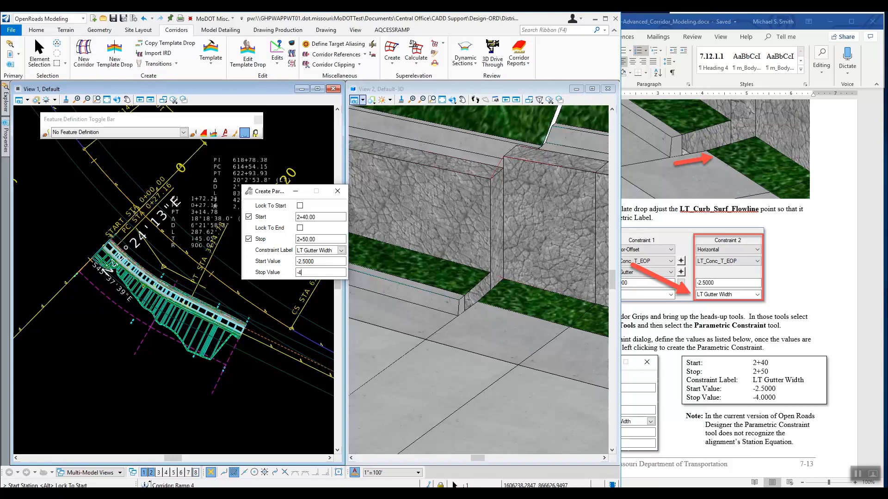
key("Return")
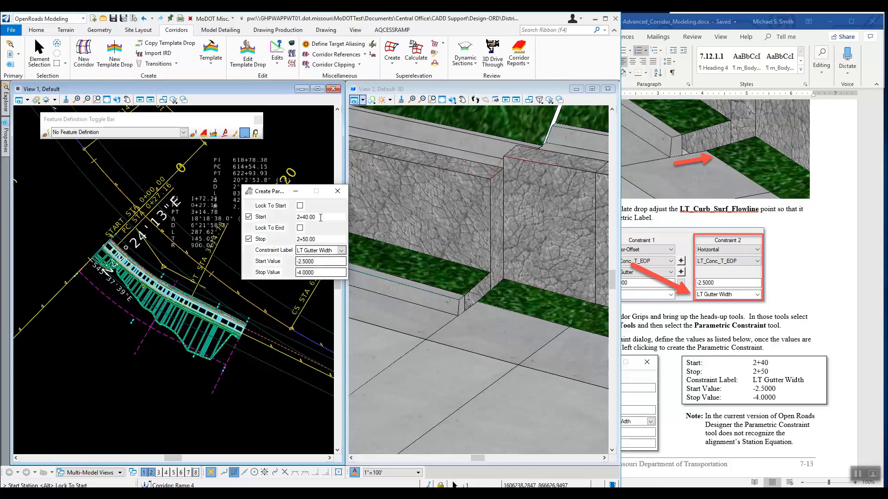
Accept the stations, label and start and stop values to create the gutter width parametric constraint on the Ramp 4 corridor.
left_click(75, 318)
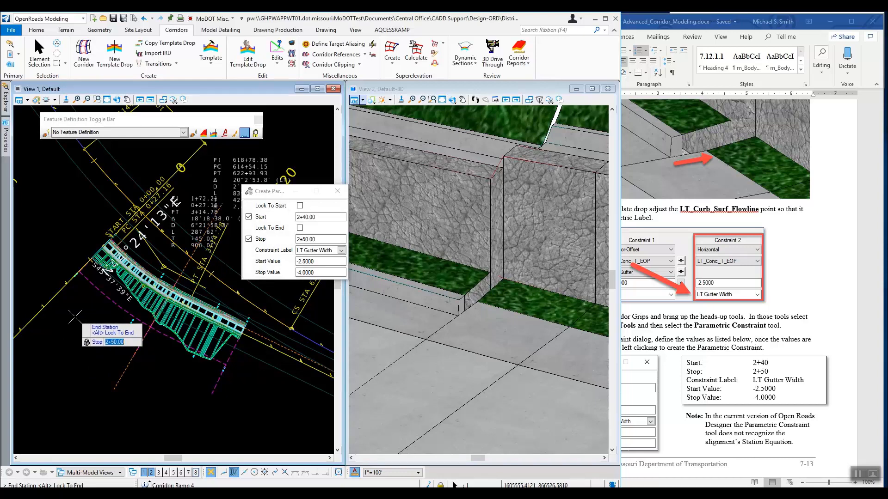
left_click(75, 317)
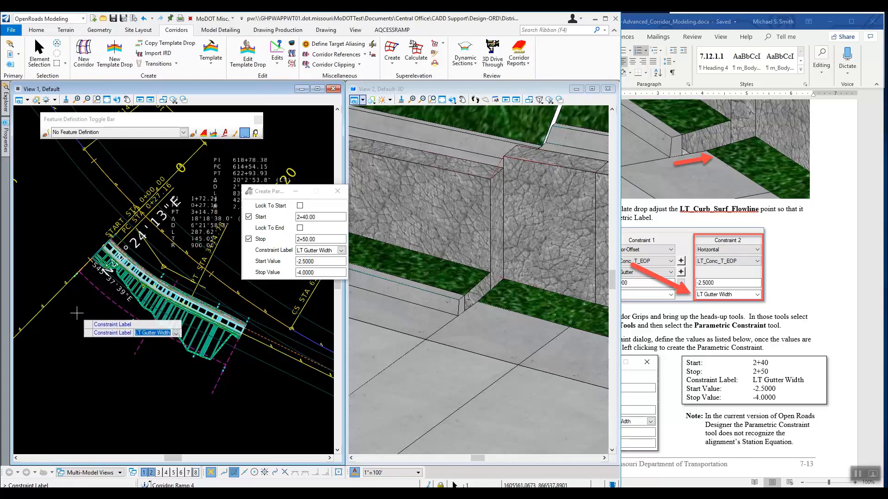
left_click(77, 314)
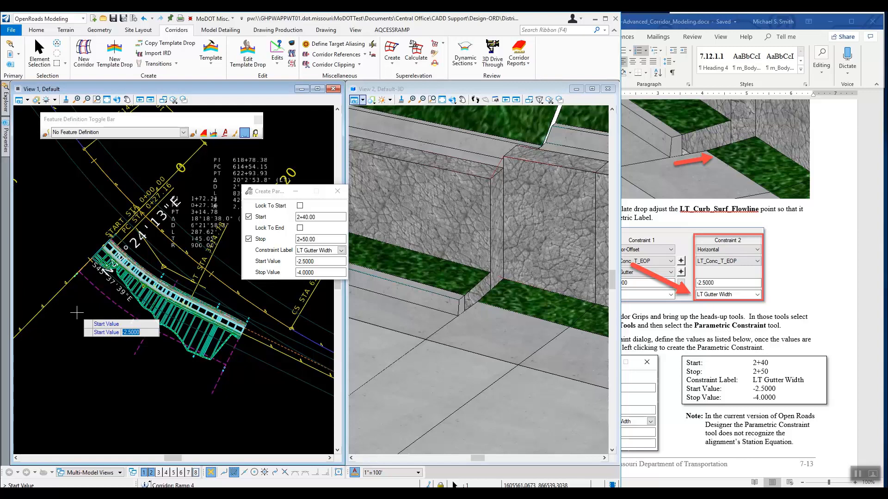
left_click(77, 314)
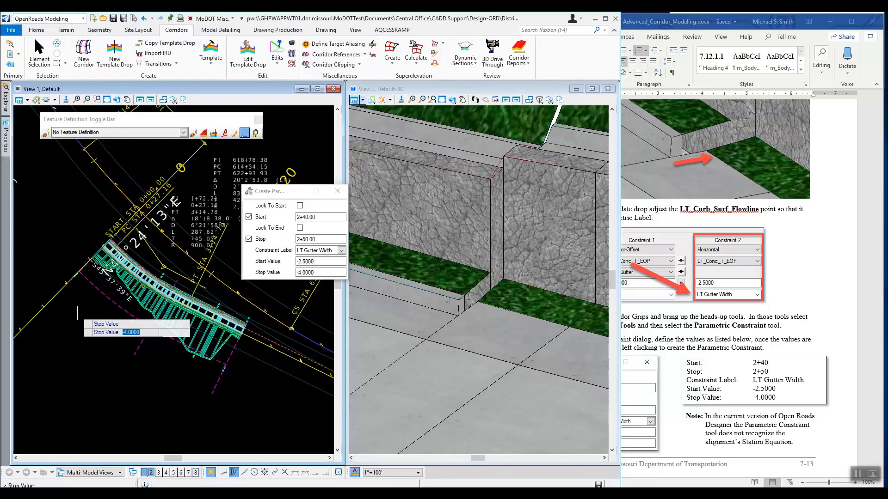
left_click(77, 313)
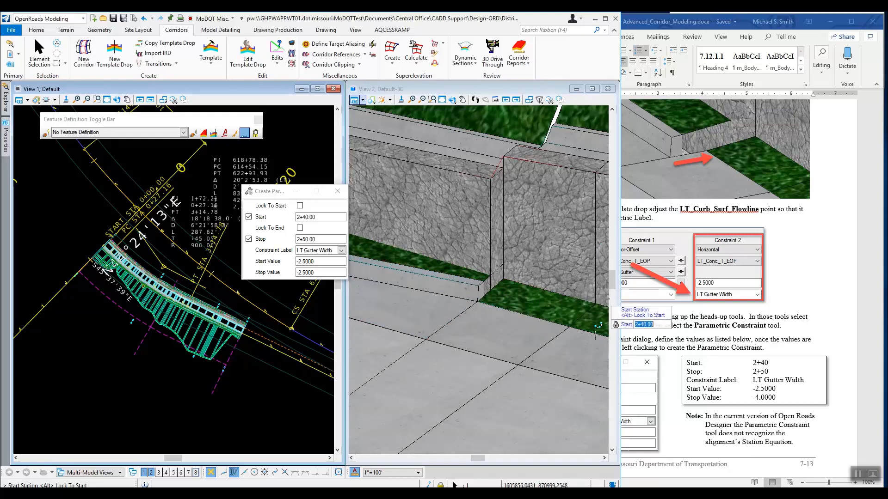
Switch to the Word training document and read on to step 7 about transitioning the ground line behind the curb.
left_click(689, 26)
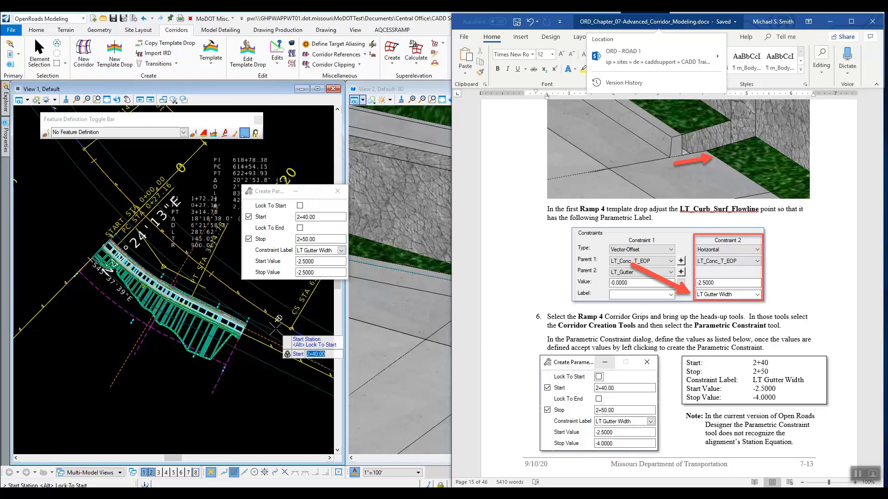
left_click(623, 329)
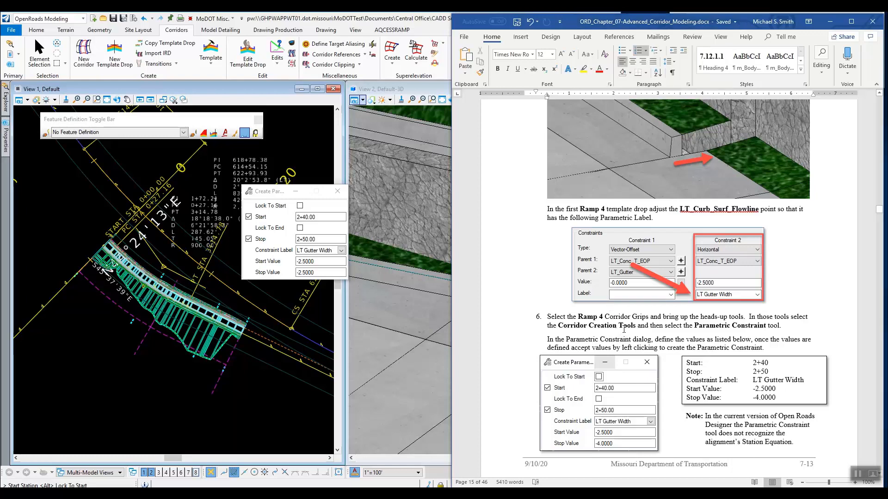
scroll(631, 326, "down", 5)
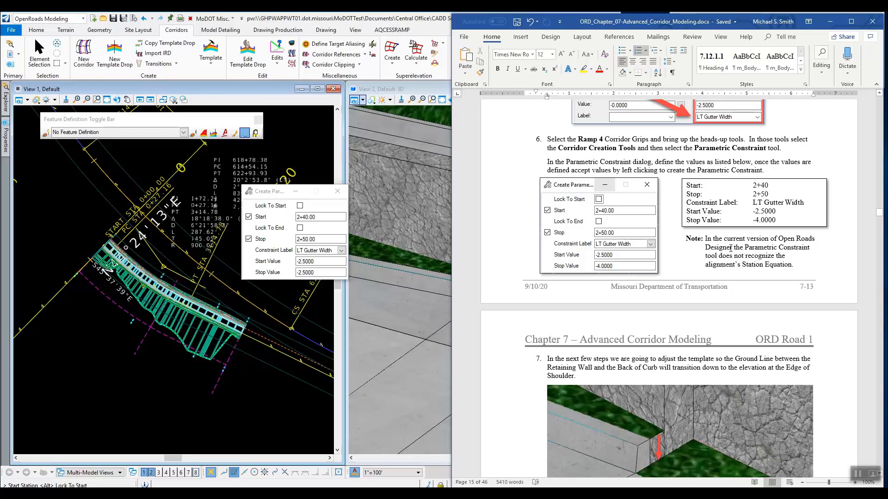
Read step 7 in the Word instructions and open the Ramp 4 template drop ending at 2+50 for editing.
scroll(731, 247, "down", 6)
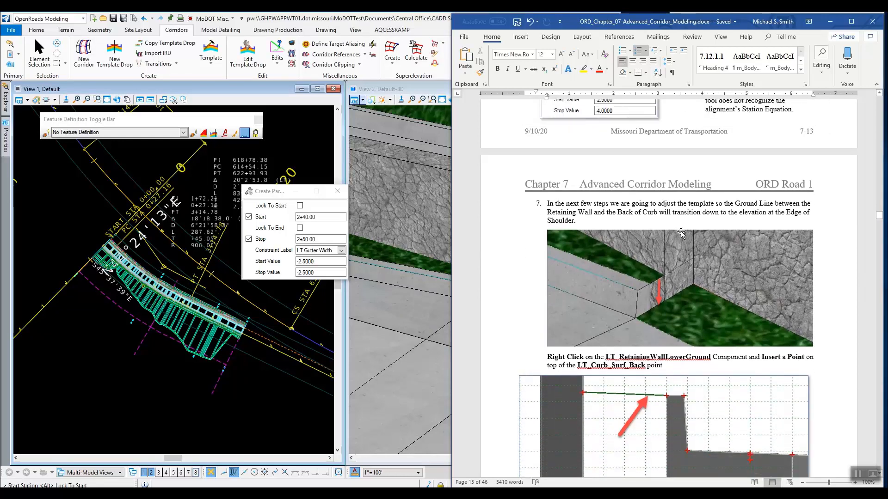
left_click(400, 287)
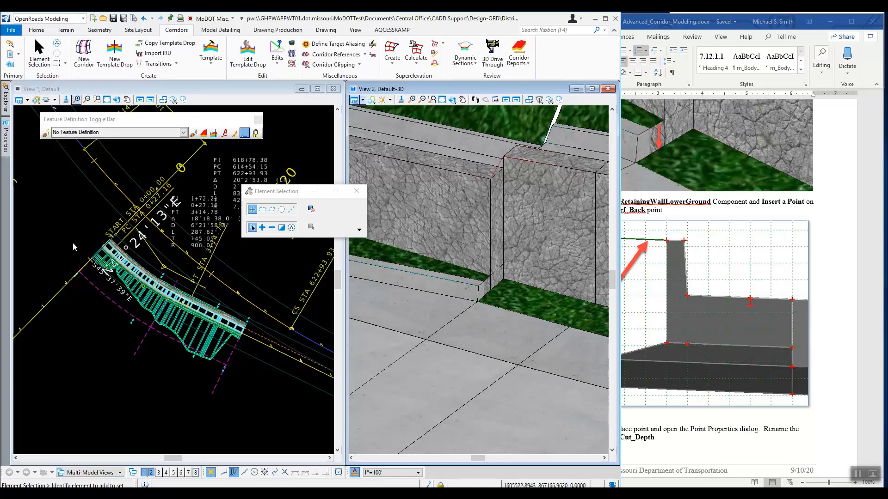
left_click(73, 246)
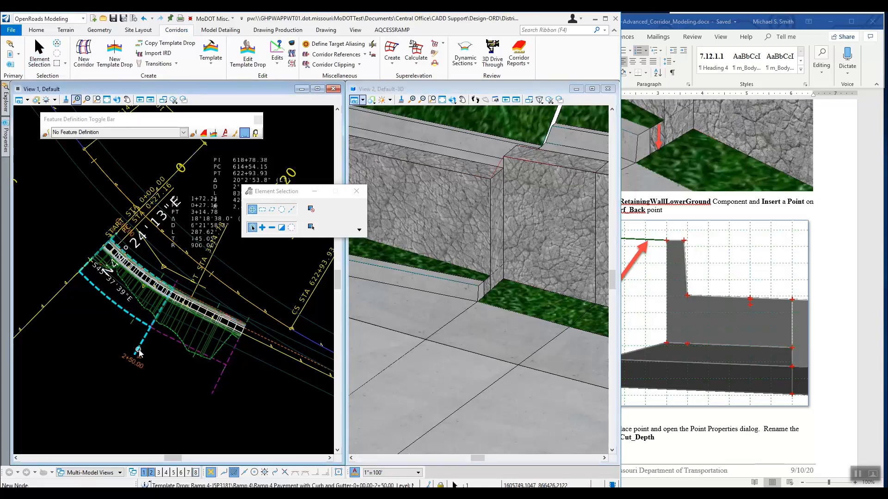
left_click(144, 349)
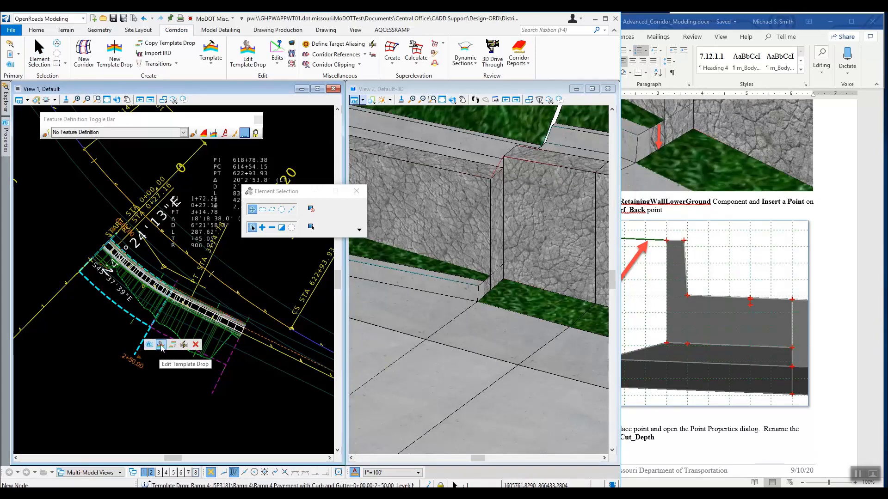
left_click(161, 345)
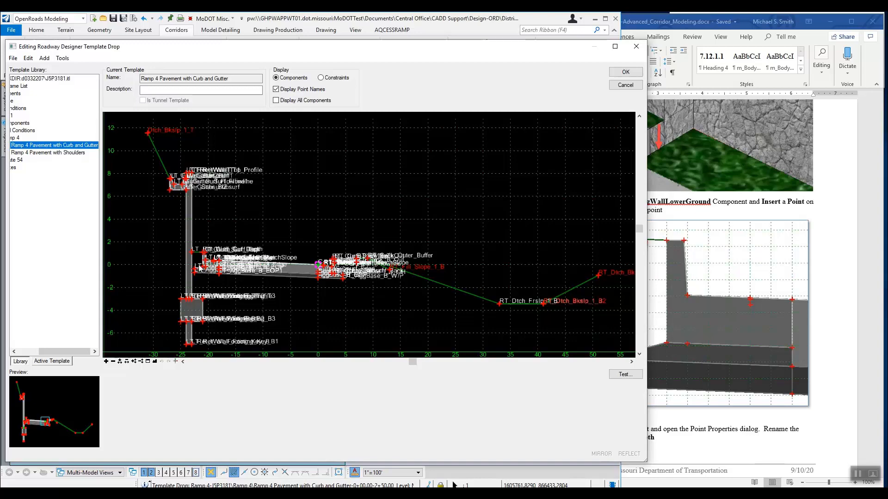
Locate the LT_RetainingWallLowerGround component between the retaining wall and curb and compare it with step 7 in the Word instructions.
scroll(192, 257, "up", 3)
scroll(193, 255, "up", 3)
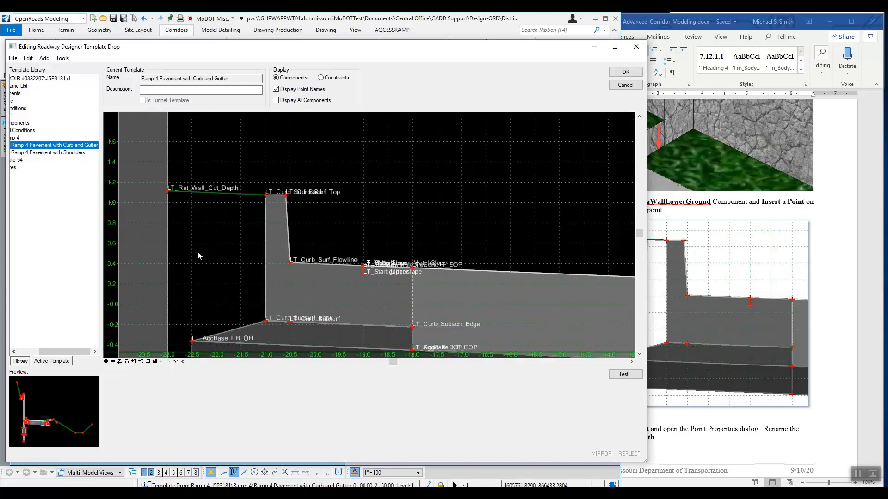
middle_click_drag(199, 253, 279, 223)
mouse_move(271, 176)
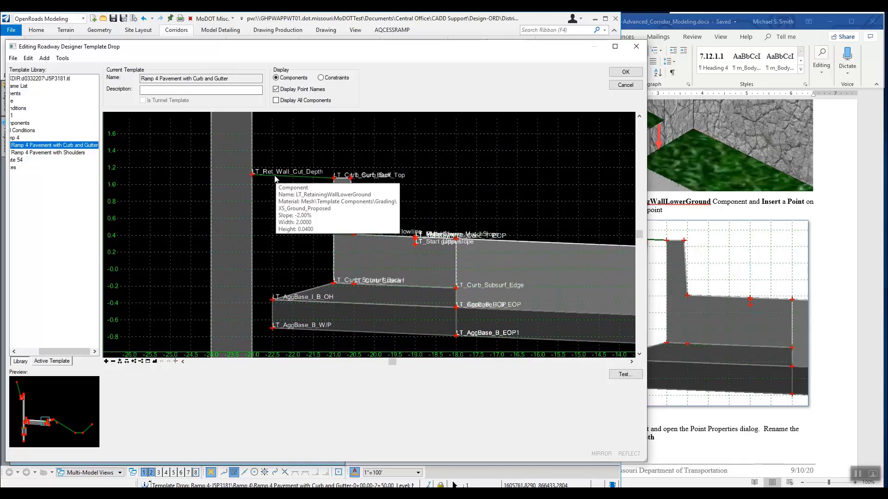
left_click(653, 125)
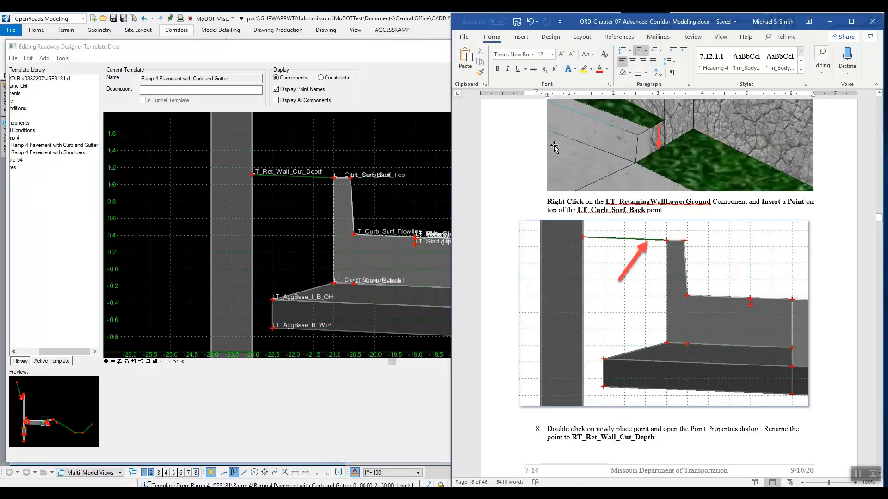
left_click(301, 181)
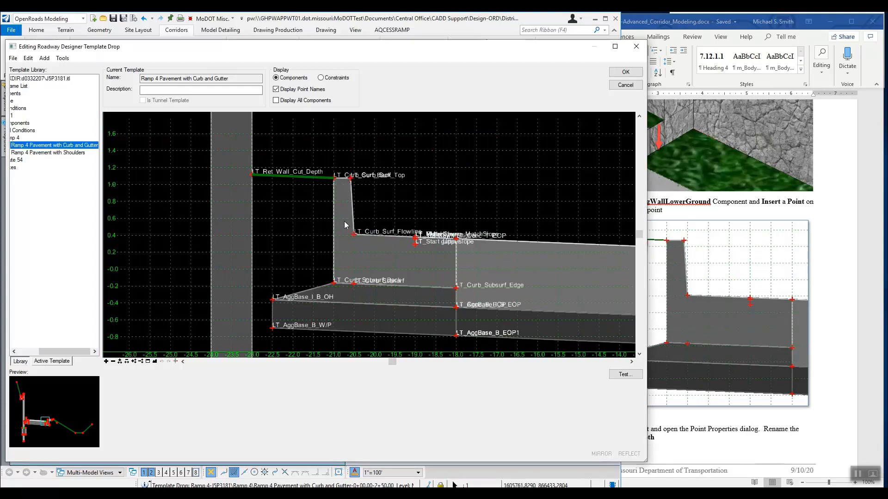
Inspect the point properties of LT_Curb_Surf_Back and recheck the Word instructions for inserting a point on top of it.
double_click(334, 179)
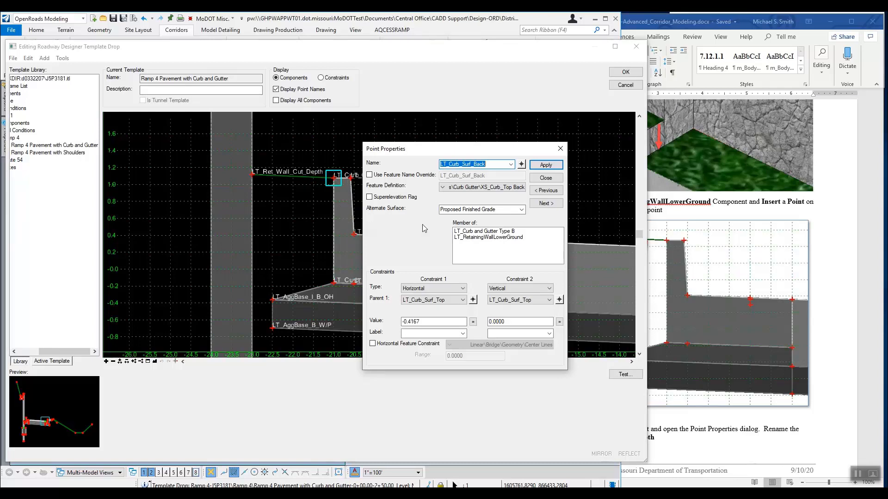
left_click(545, 178)
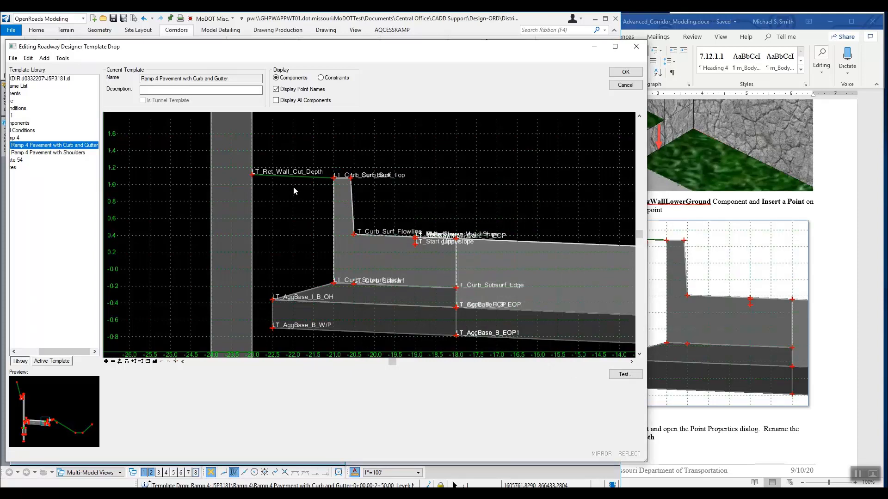
mouse_move(316, 180)
left_click(700, 23)
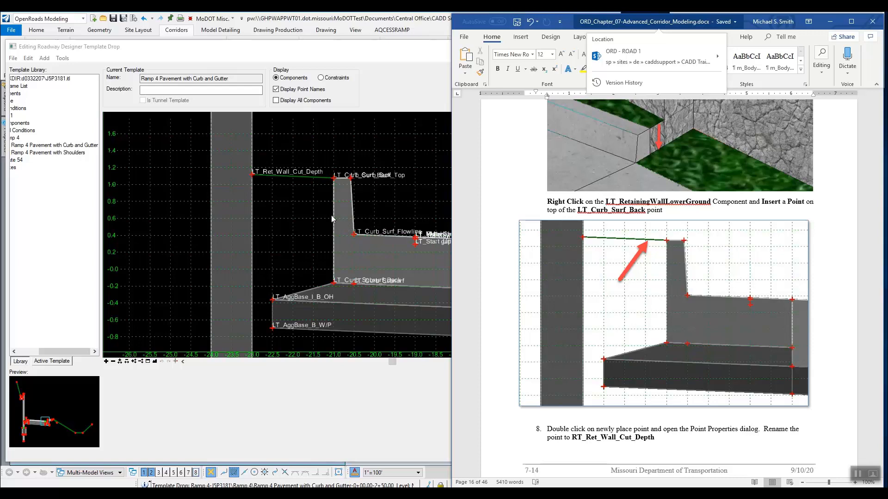
left_click(300, 176)
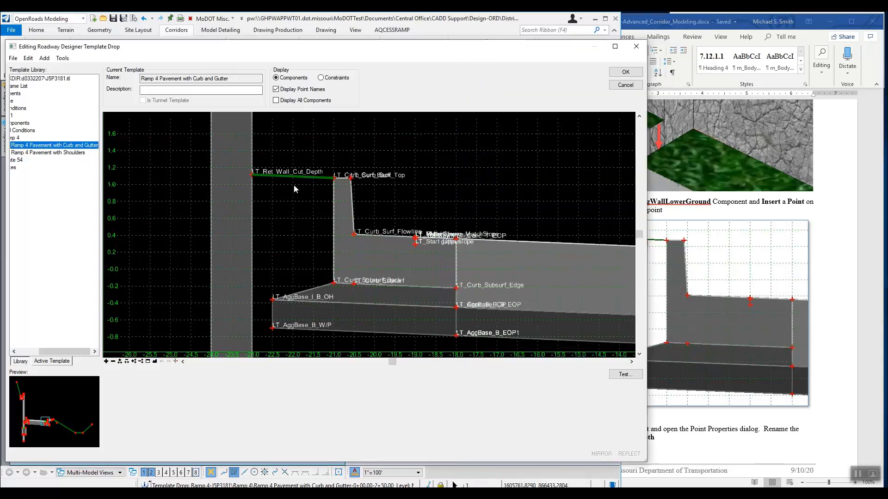
mouse_move(299, 179)
left_click(684, 21)
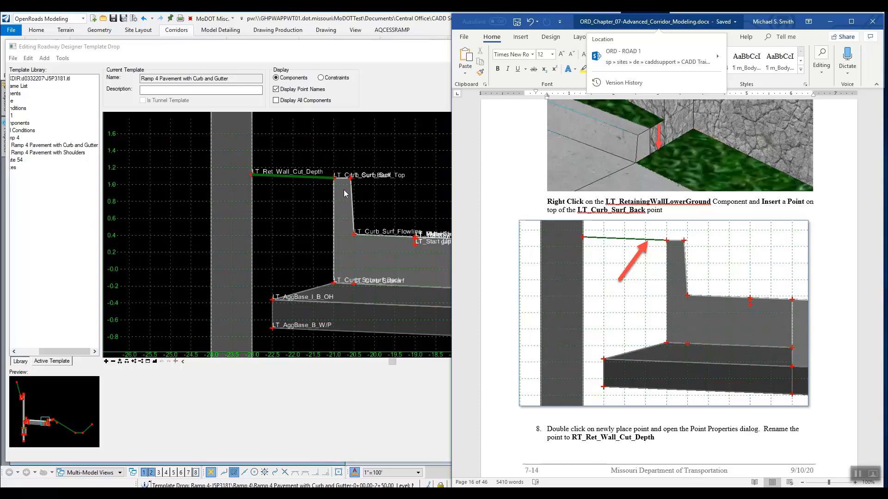
Insert a point into the LT_RetainingWallLowerGround component on top of the LT_Curb_Surf_Back point and finish the insertion.
scroll(340, 193, "up", 3)
scroll(329, 187, "up", 3)
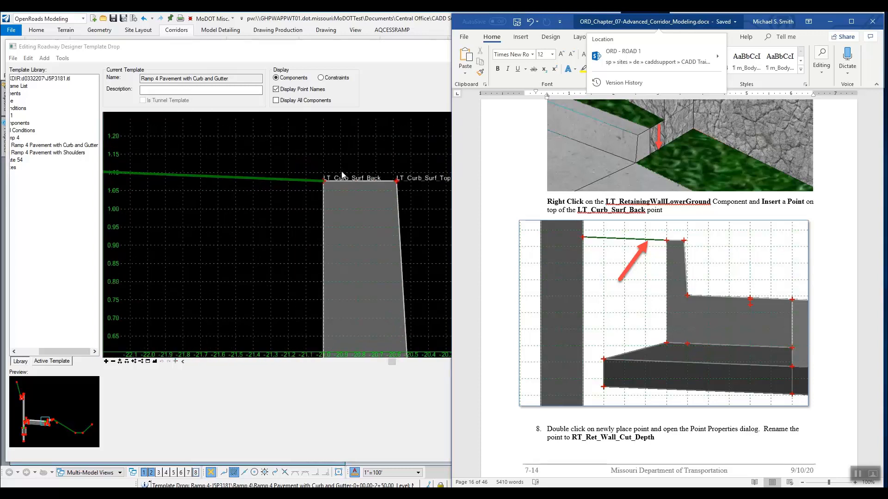
scroll(323, 191, "down", 3)
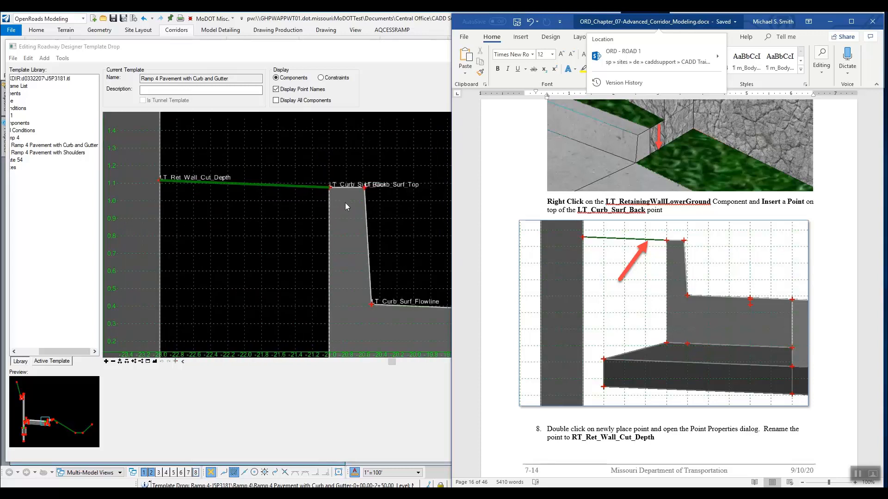
right_click(298, 187)
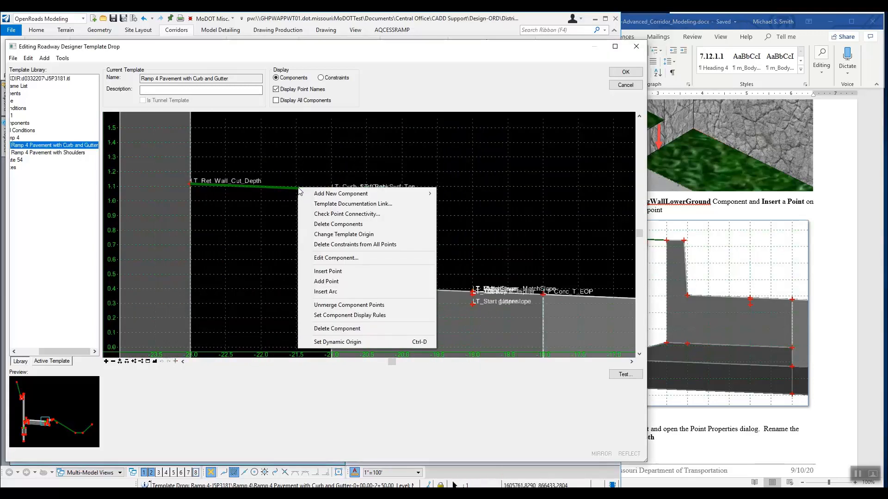
left_click(352, 273)
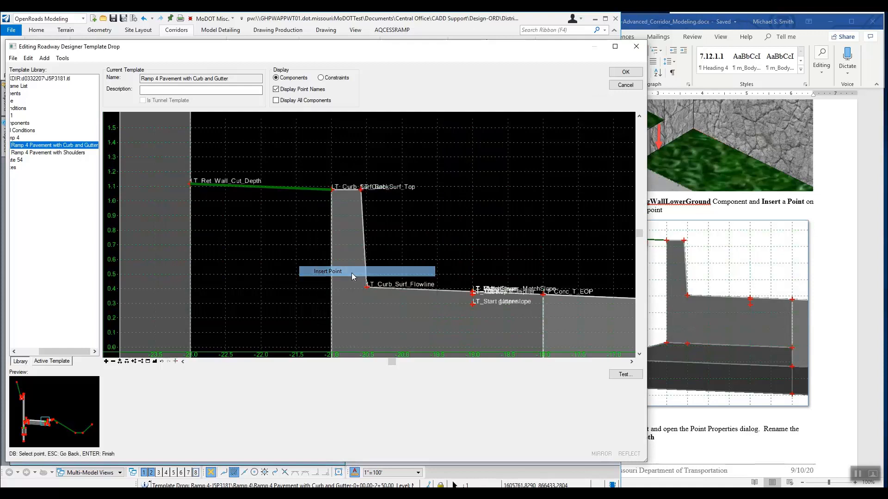
left_click(332, 190)
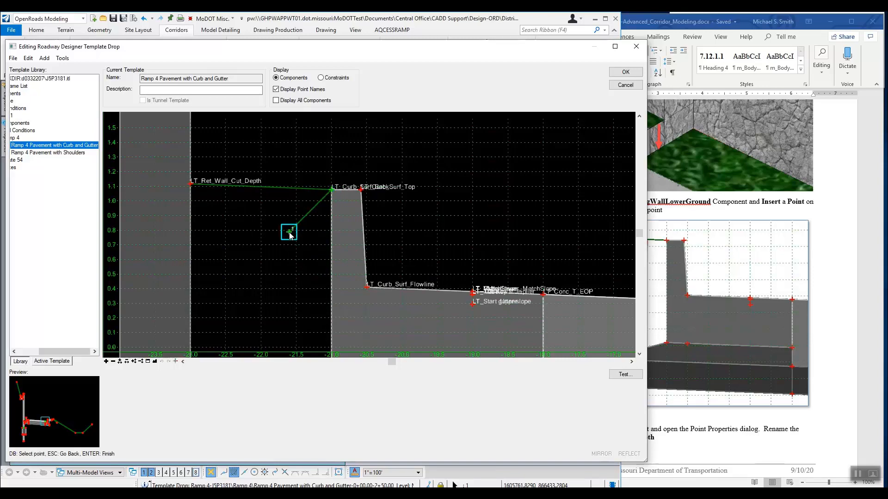
right_click(282, 223)
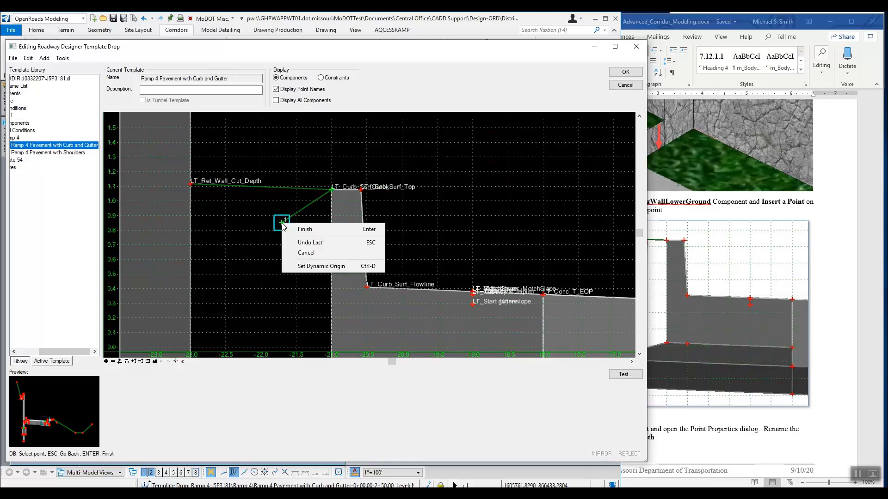
left_click(304, 230)
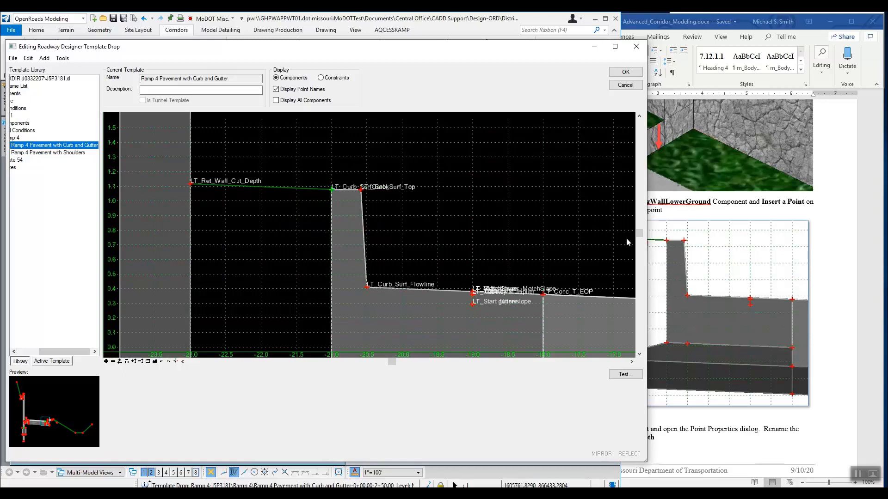
Read step 8 in the Word instructions and open the properties of the unnamed point at the back of the curb.
left_click(689, 217)
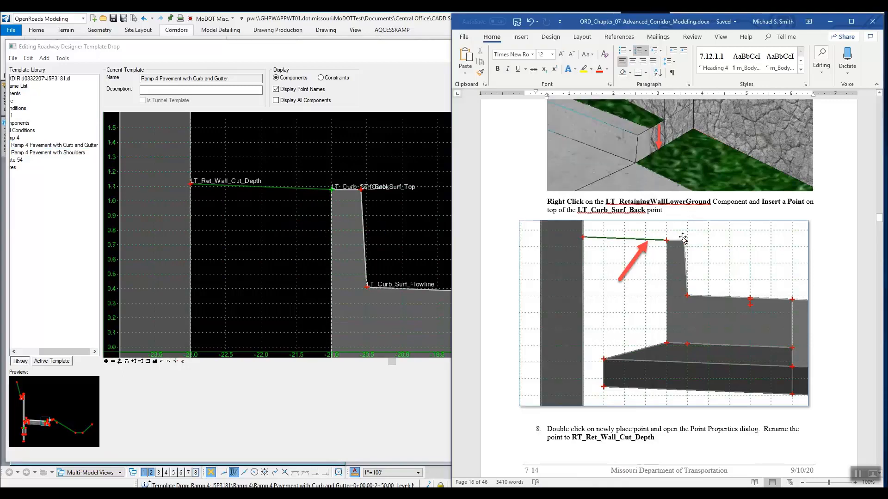
scroll(685, 241, "down", 5)
scroll(685, 240, "down", 1)
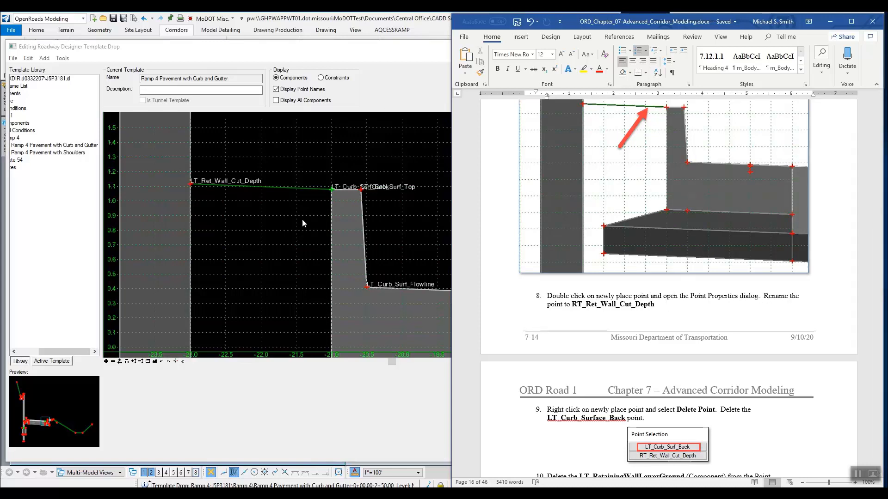
right_click(330, 189)
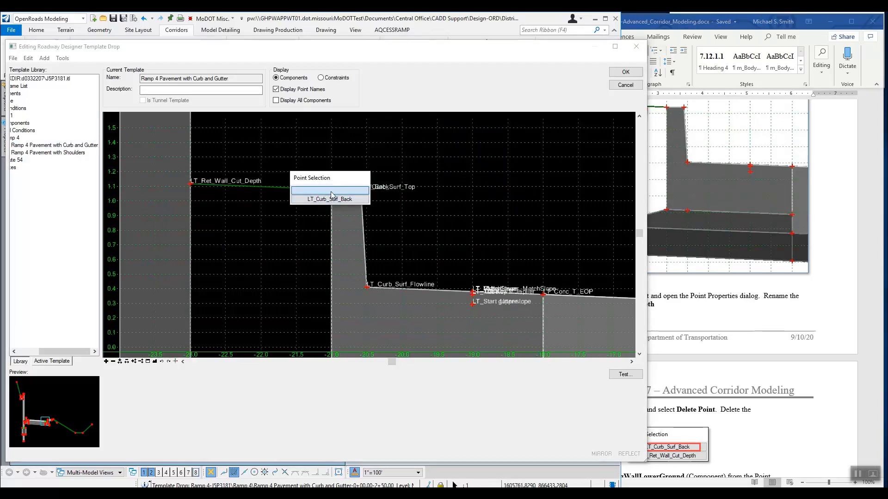
left_click(331, 191)
double_click(331, 192)
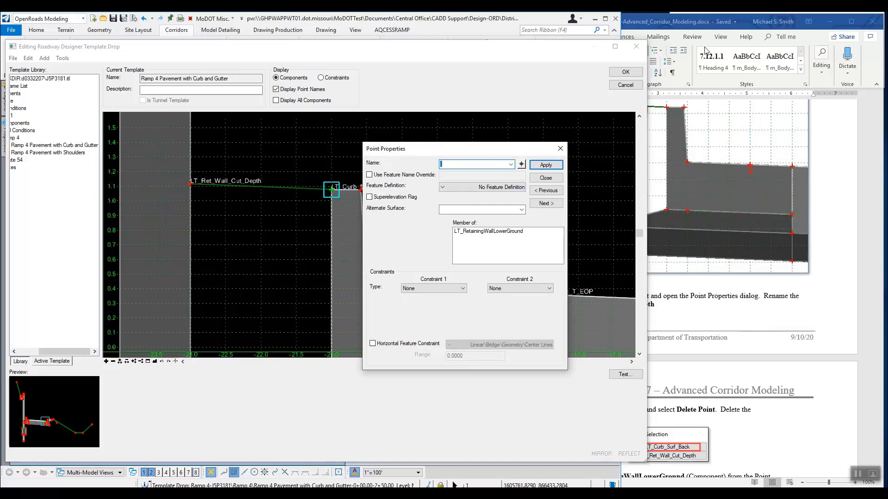
Check the required name in the Word instructions, name the new point RT_Ret_Wall_Cut_Depth and apply it.
left_click(704, 23)
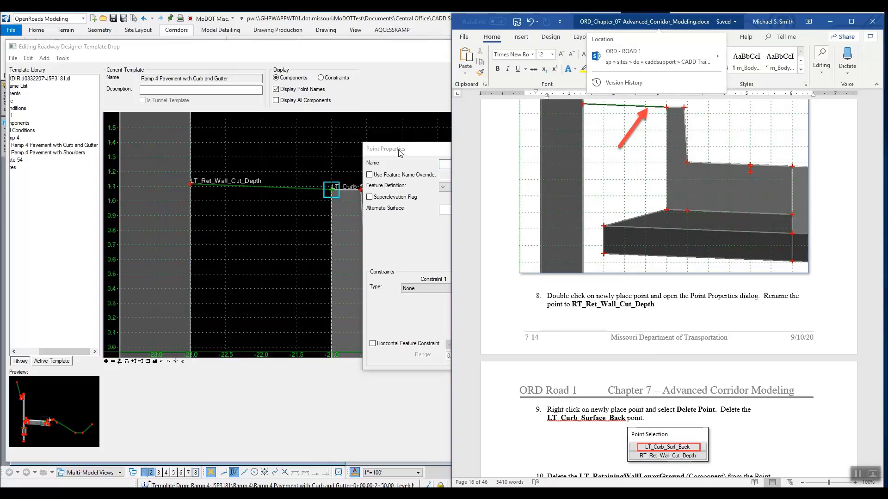
left_click(421, 154)
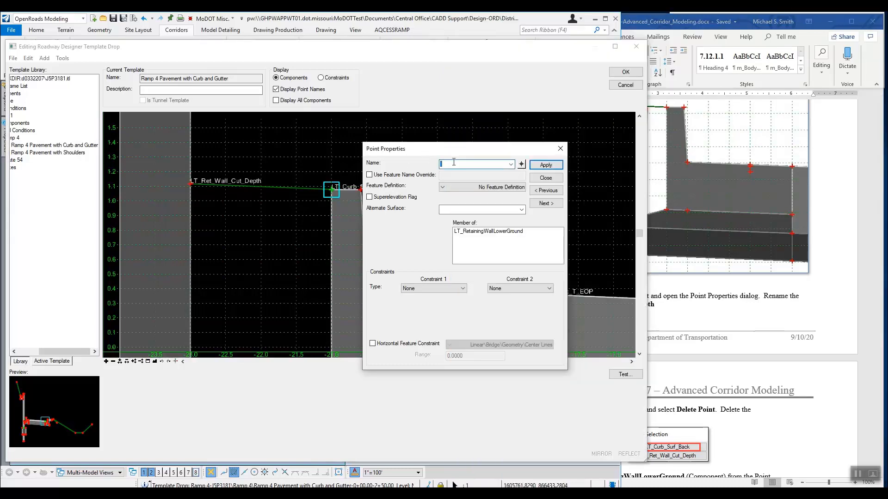
type("R")
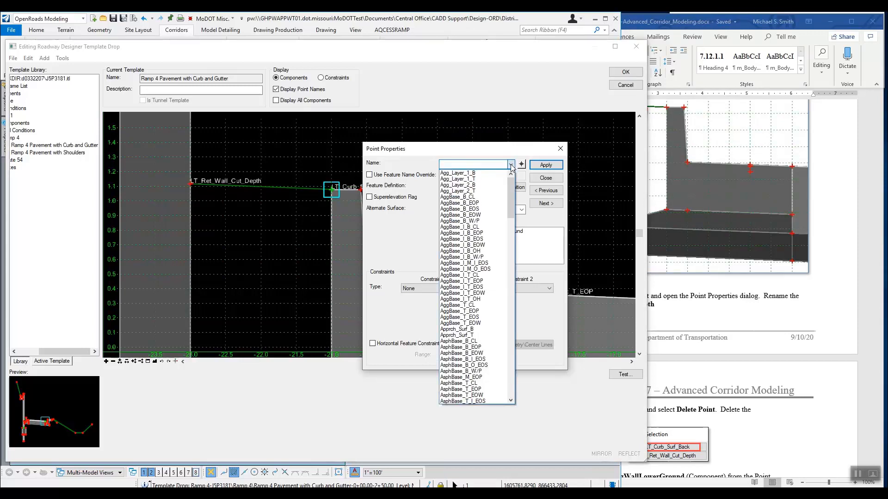
left_click_drag(511, 198, 476, 165)
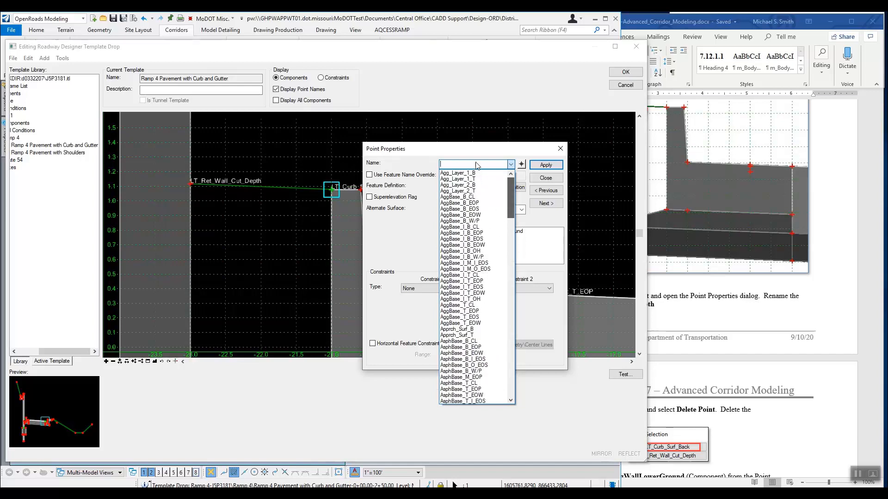
left_click(476, 165)
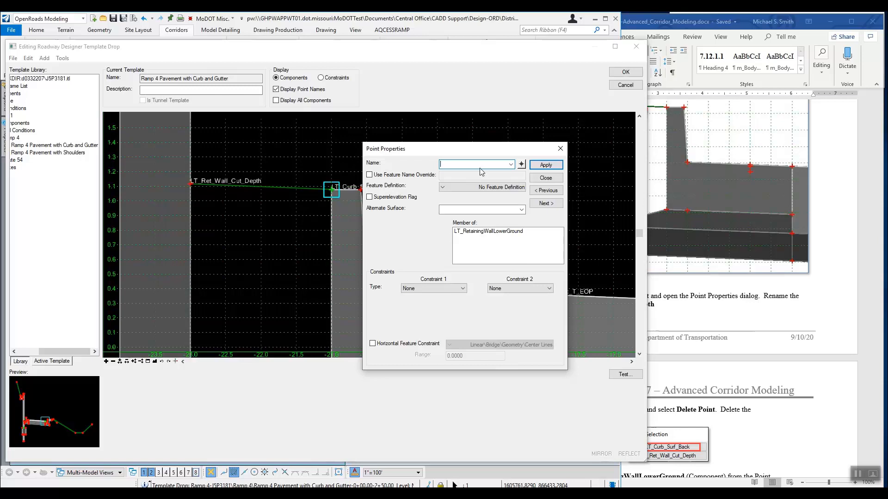
type("RT")
left_click(694, 305)
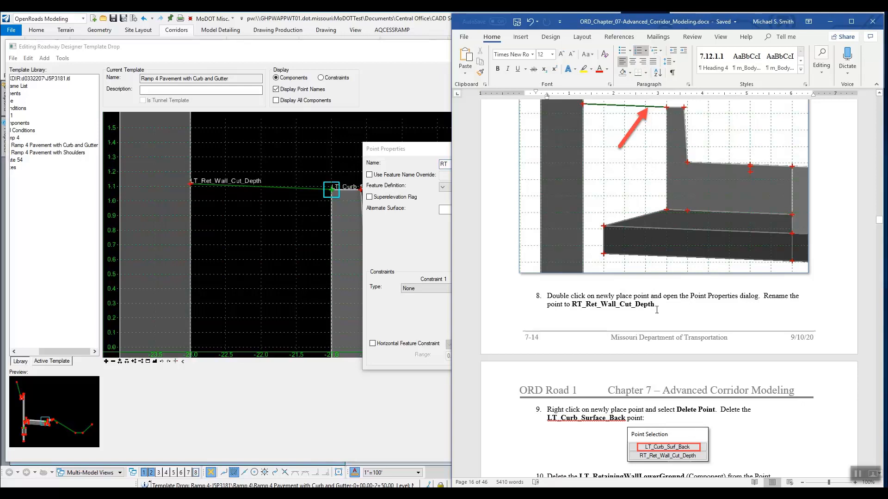
left_click(397, 148)
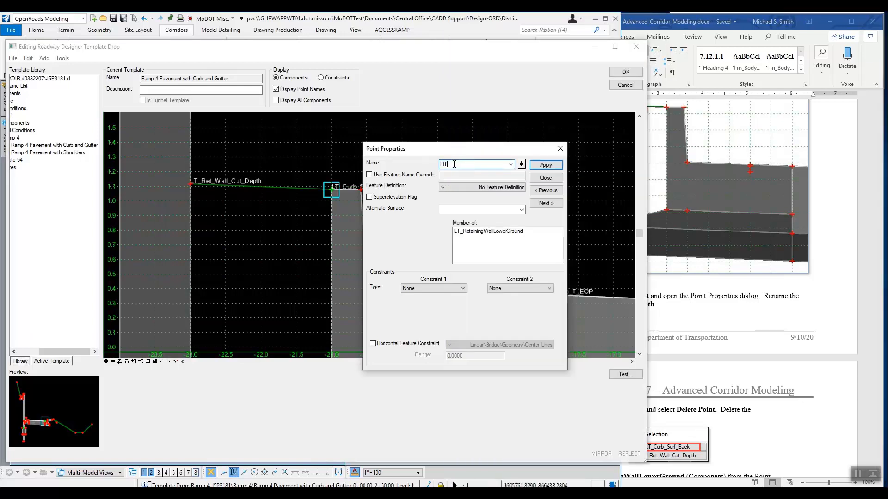
type("_Ret_Wall_Cut_Dept")
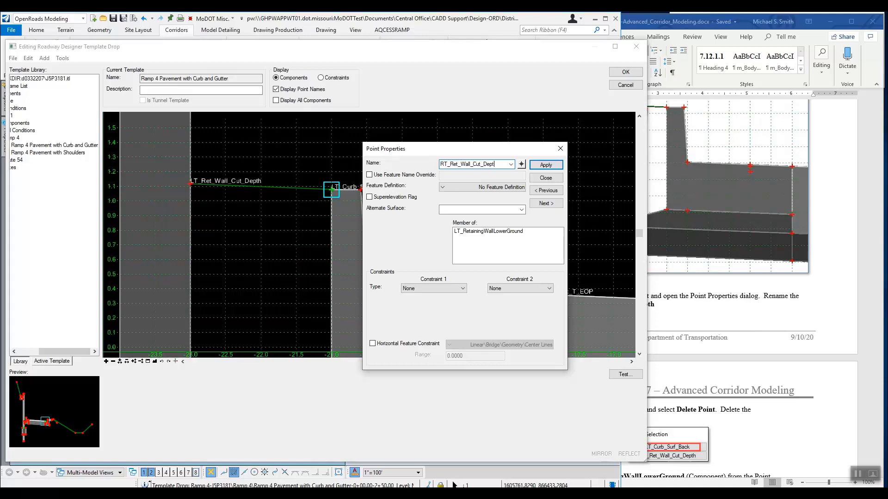
type("h")
left_click(545, 165)
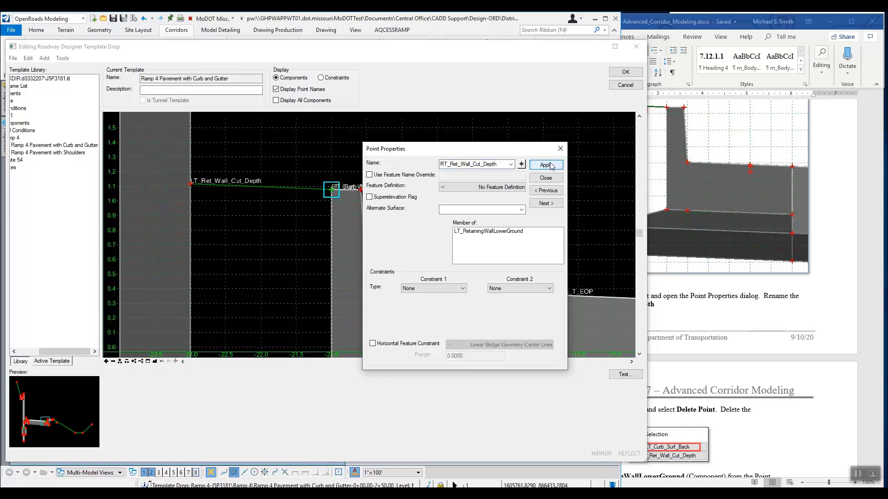
Read steps 9 and 10 in the Word instructions about deleting a point, and close the new point's properties.
left_click(734, 306)
scroll(669, 317, "down", 4)
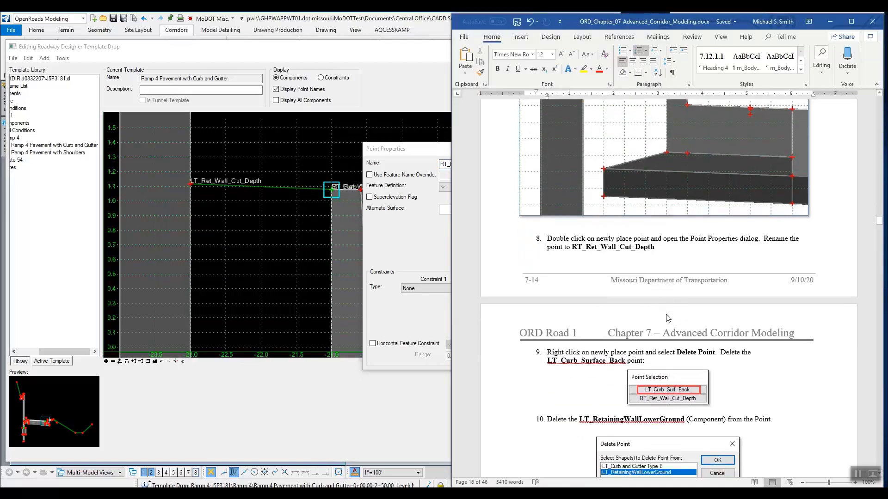
scroll(669, 317, "down", 3)
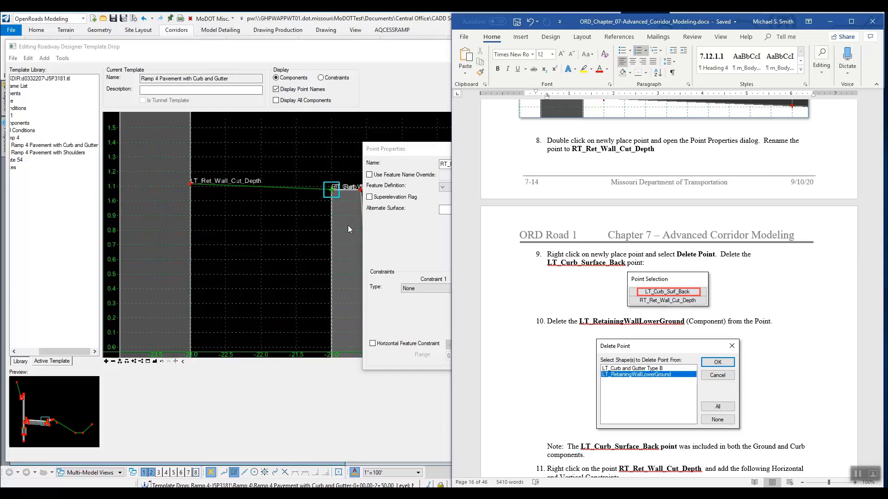
left_click(410, 149)
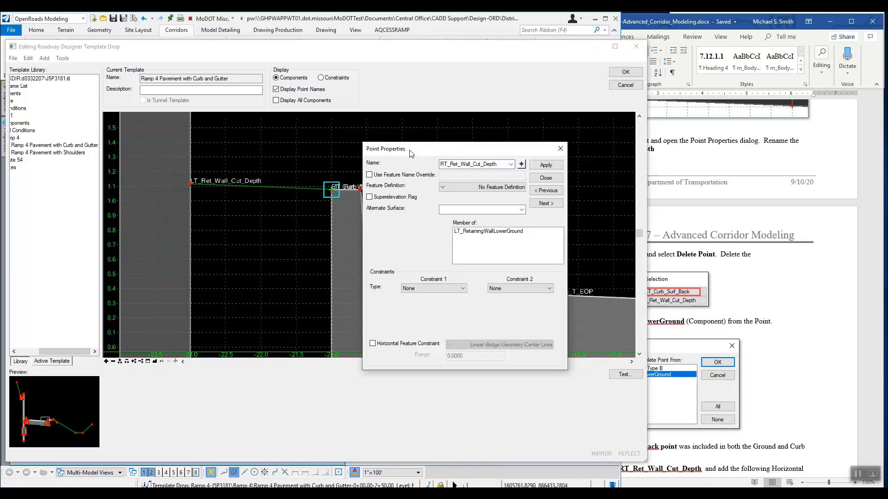
left_click(546, 178)
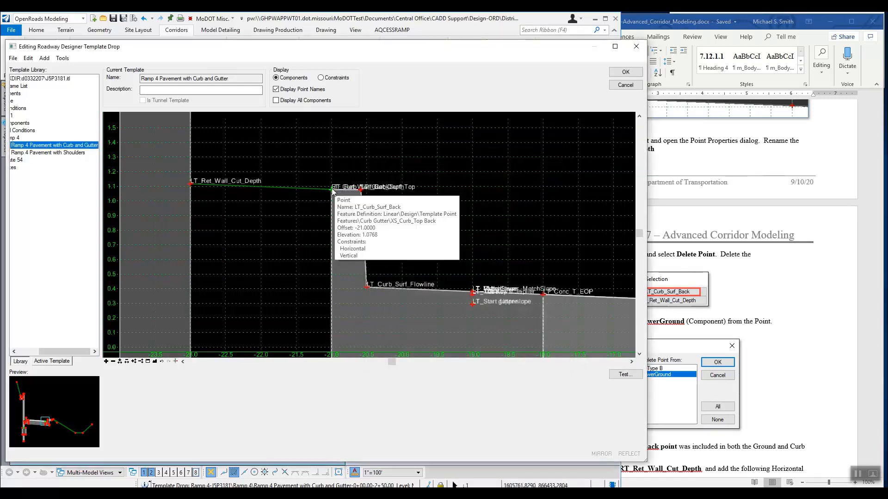
Delete the LT_Curb_Surf_Back point from the LT_RetainingWallLowerGround component only, checking the component against the Word instructions.
right_click(332, 188)
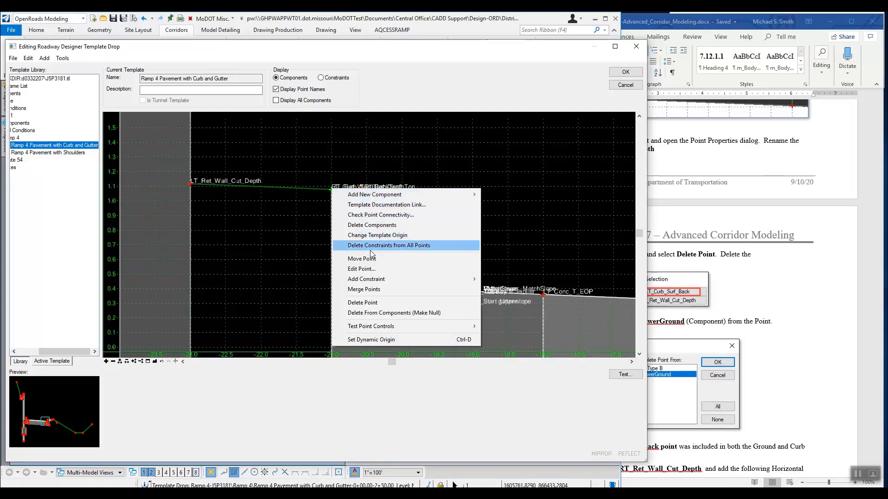
left_click(383, 304)
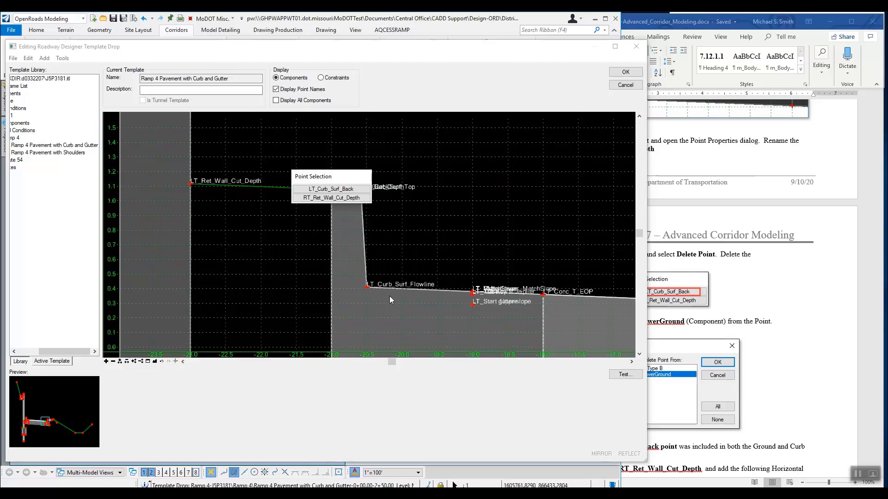
left_click(335, 190)
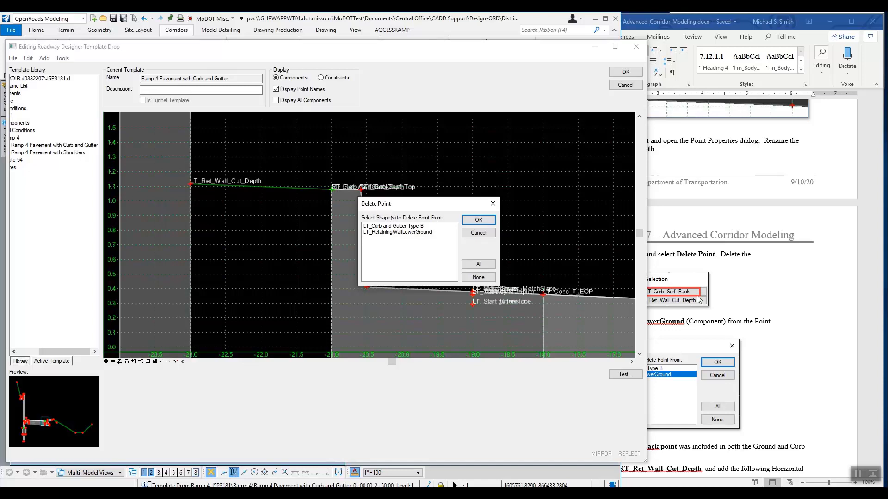
left_click(770, 320)
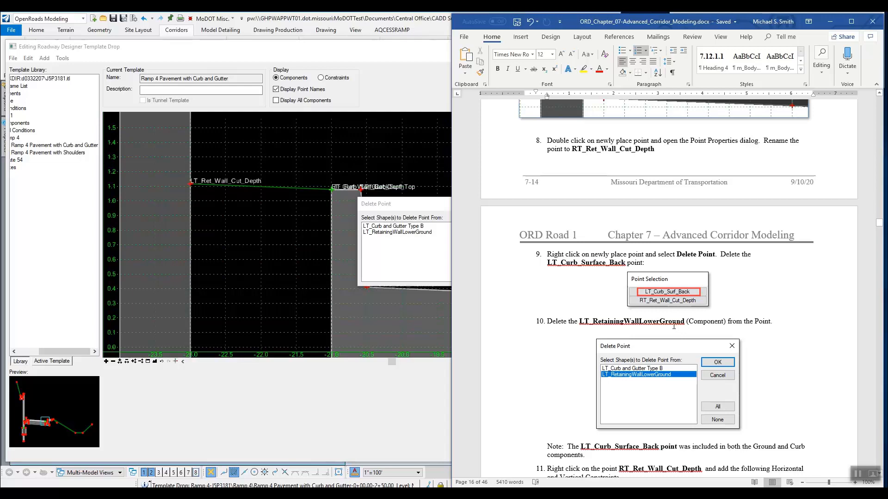
scroll(673, 326, "down", 3)
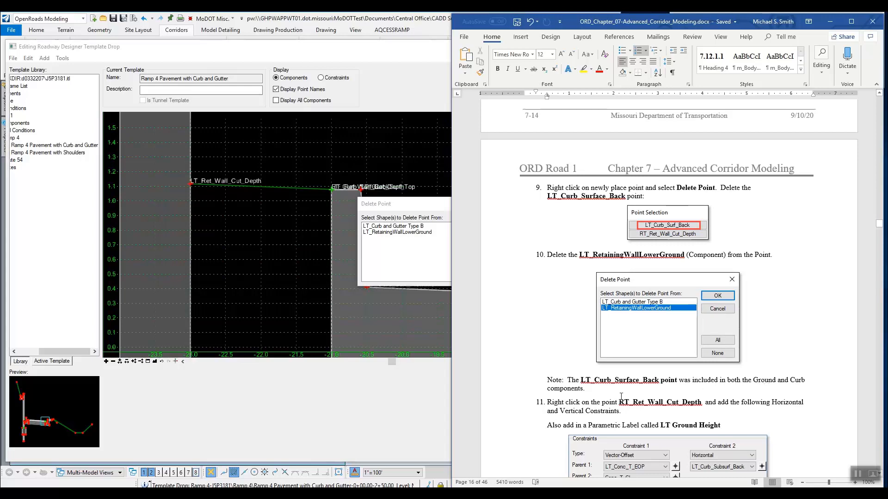
left_click(396, 204)
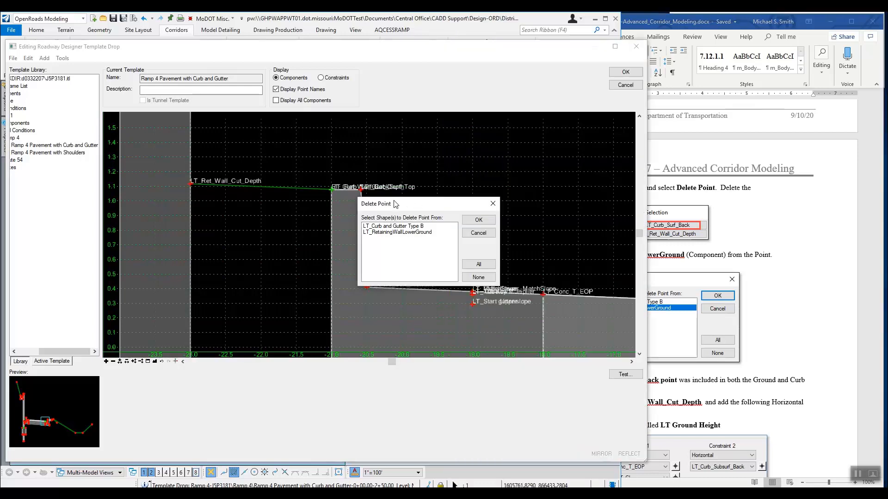
left_click(402, 233)
left_click(478, 220)
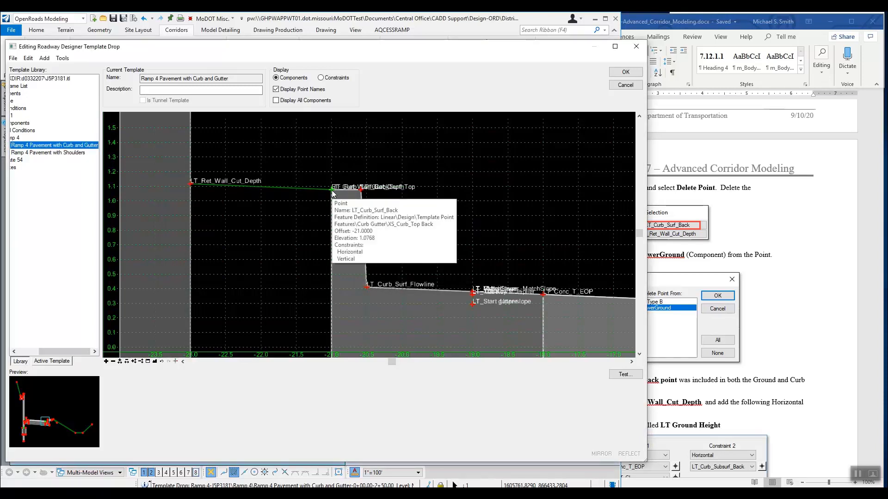
Inspect the properties of RT_Ret_Wall_Cut_Depth and LT_Curb_Surf_Back to check which component each point belongs to.
right_click(332, 191)
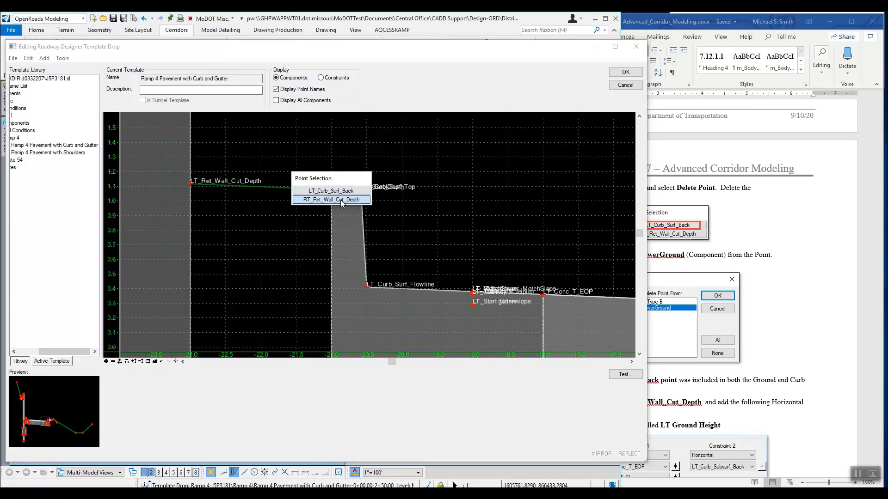
left_click(340, 200)
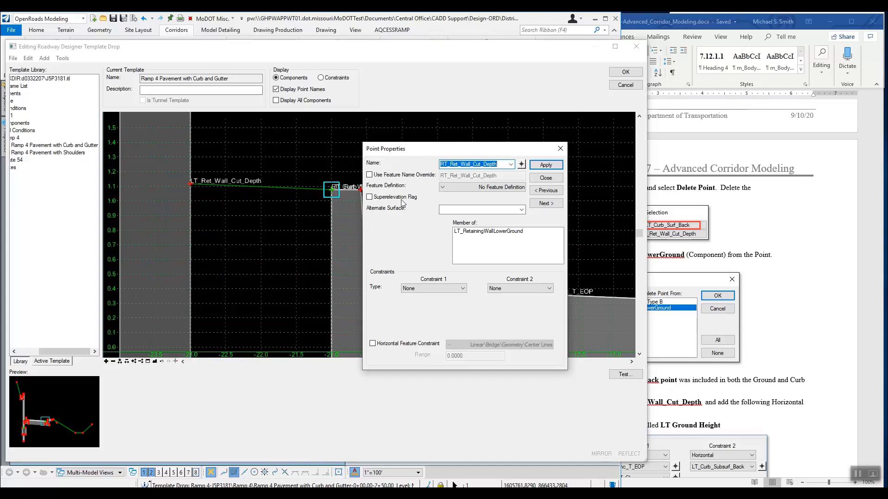
left_click(553, 179)
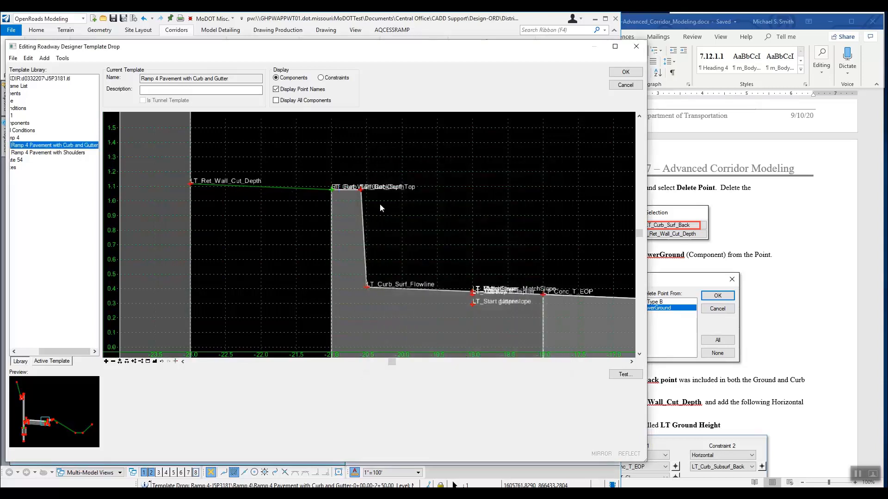
left_click(331, 192)
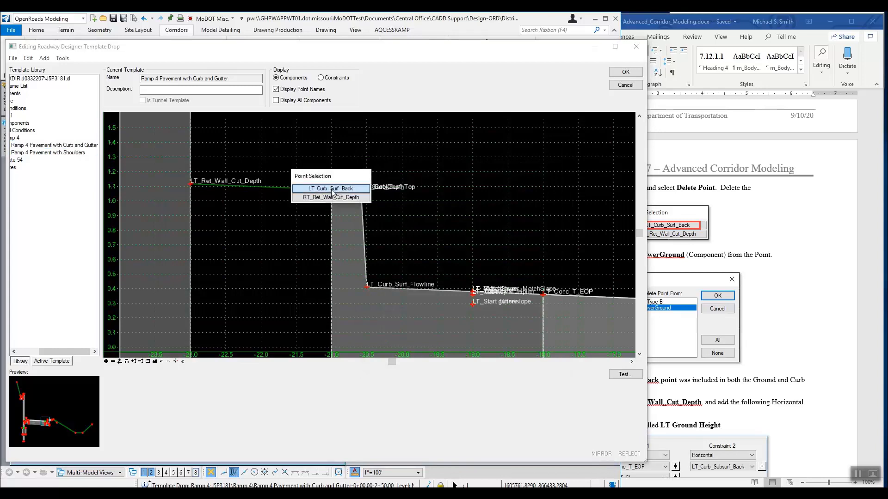
left_click(331, 199)
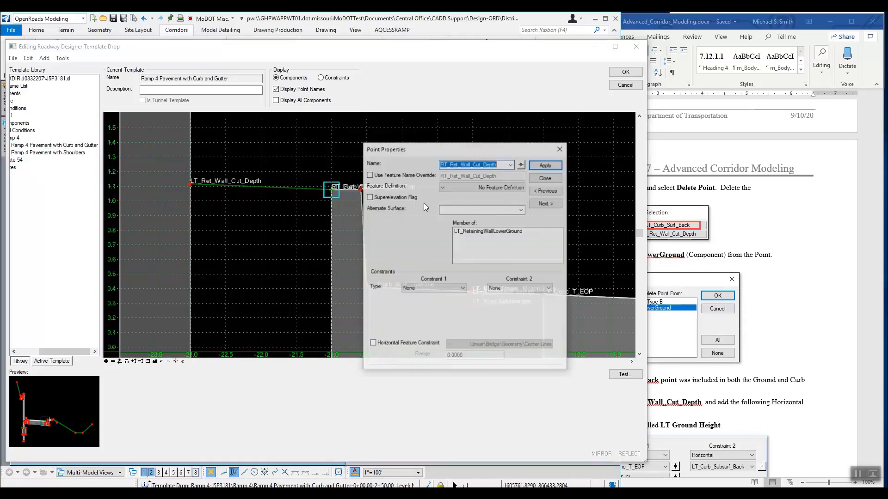
left_click(546, 178)
double_click(331, 190)
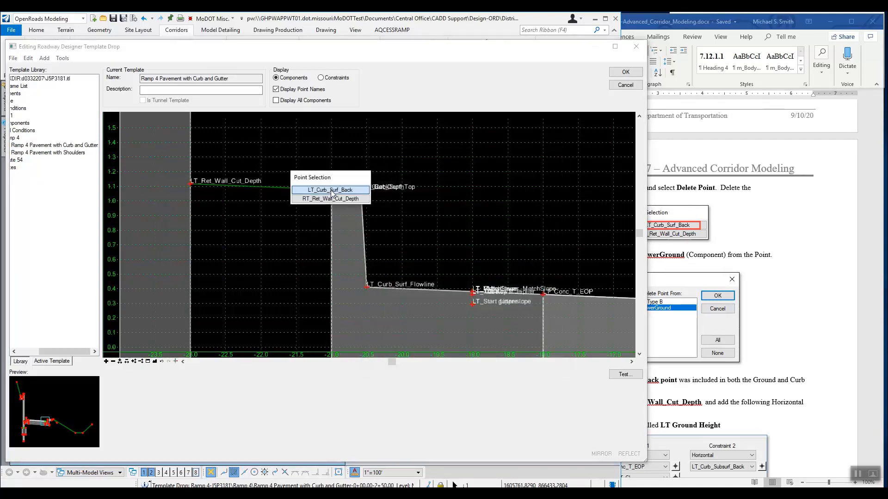
left_click(336, 190)
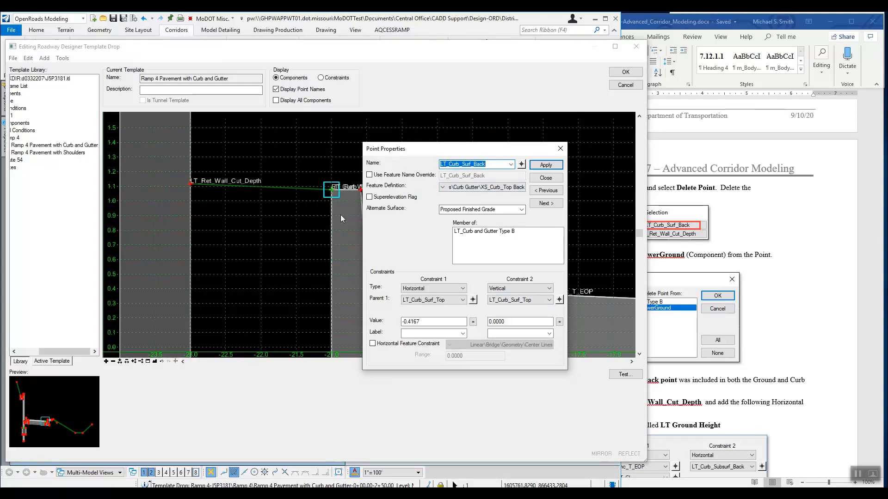
left_click(547, 178)
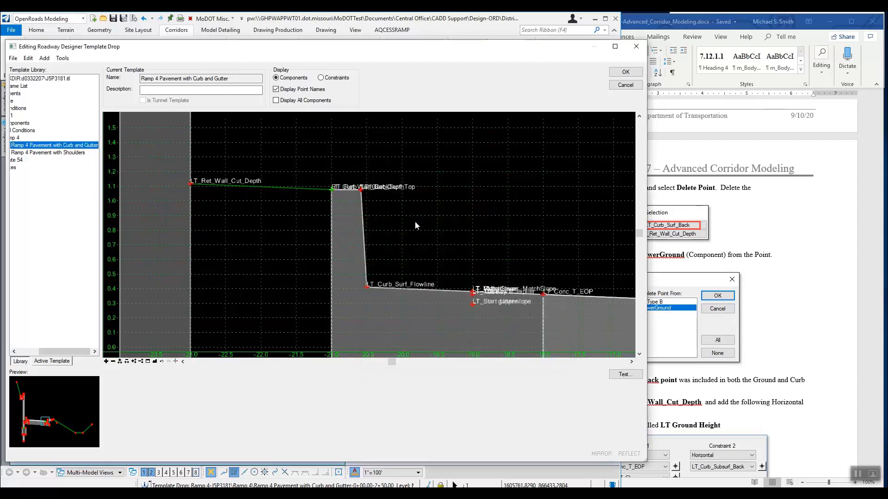
Read the constraint settings of step 11 in the Word instructions and open the properties of the RT_Ret_Wall_Cut_Depth point.
left_click(664, 280)
scroll(601, 270, "down", 3)
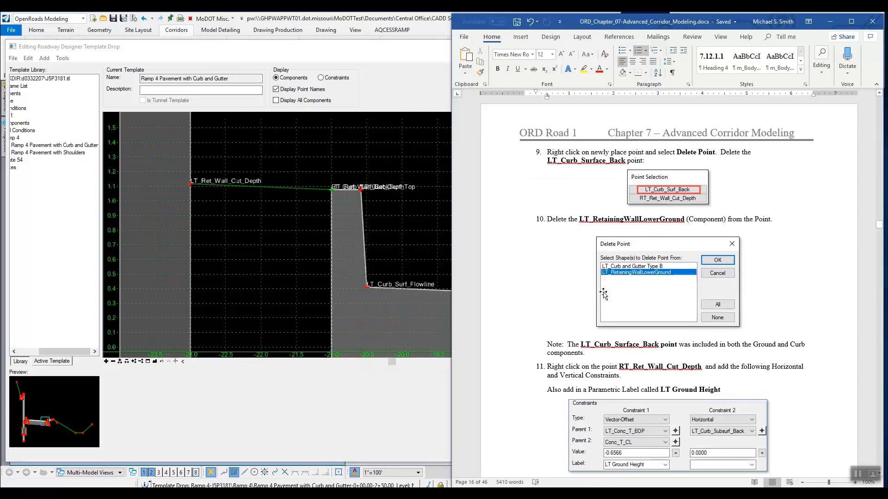
scroll(596, 273, "down", 2)
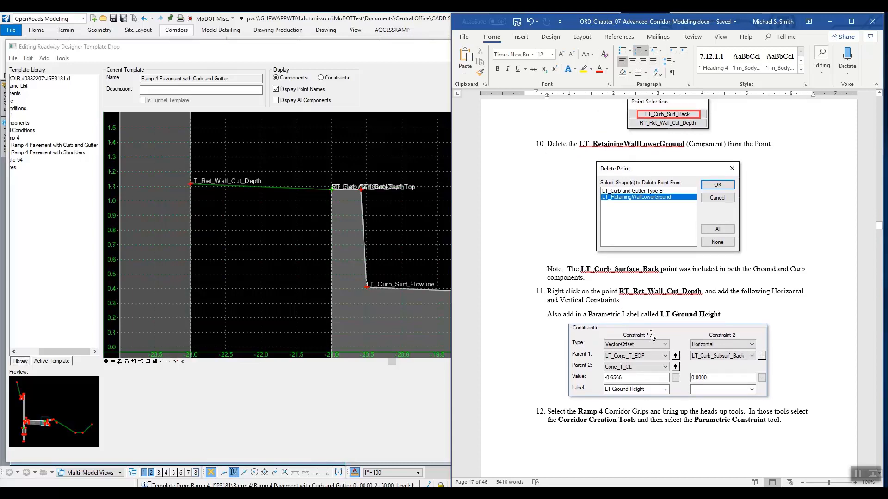
scroll(642, 372, "down", 3)
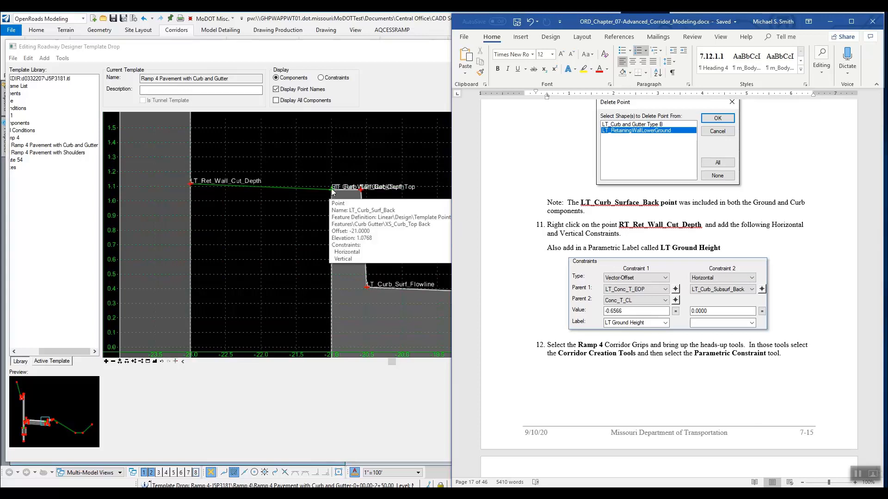
right_click(332, 190)
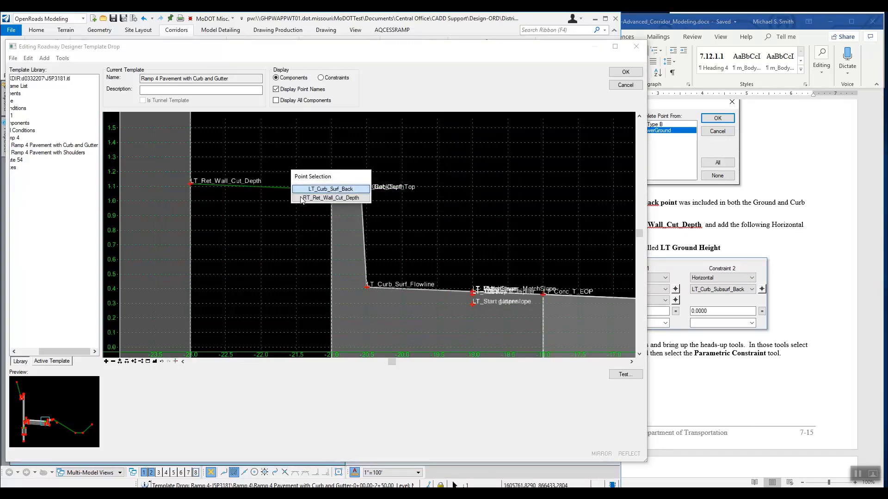
left_click(350, 198)
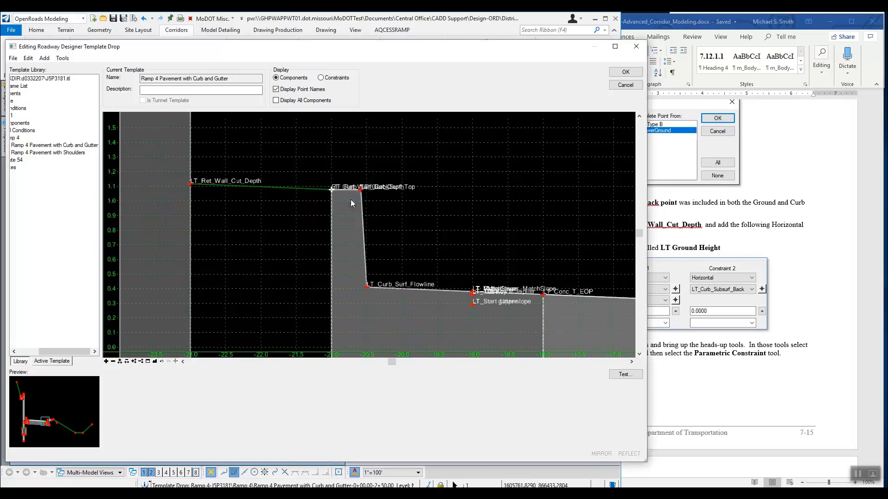
left_click_drag(444, 154, 377, 145)
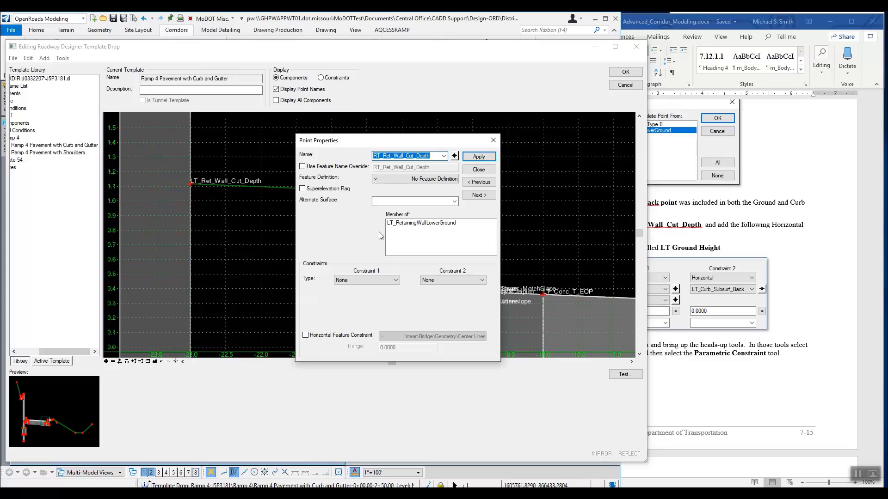
Set Constraint 1 of RT_Ret_Wall_Cut_Depth to Vector-Offset with LT_Conc_T_EOP as Parent 1, following the Word instructions.
left_click(712, 270)
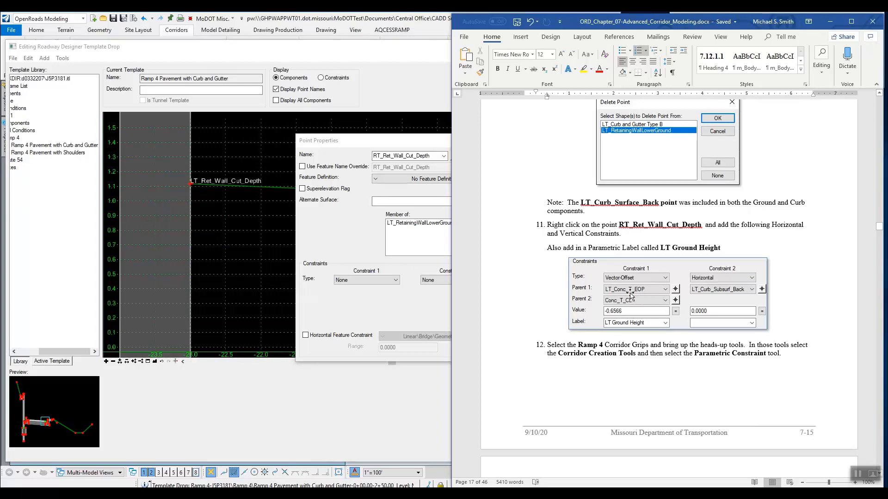
left_click(448, 194)
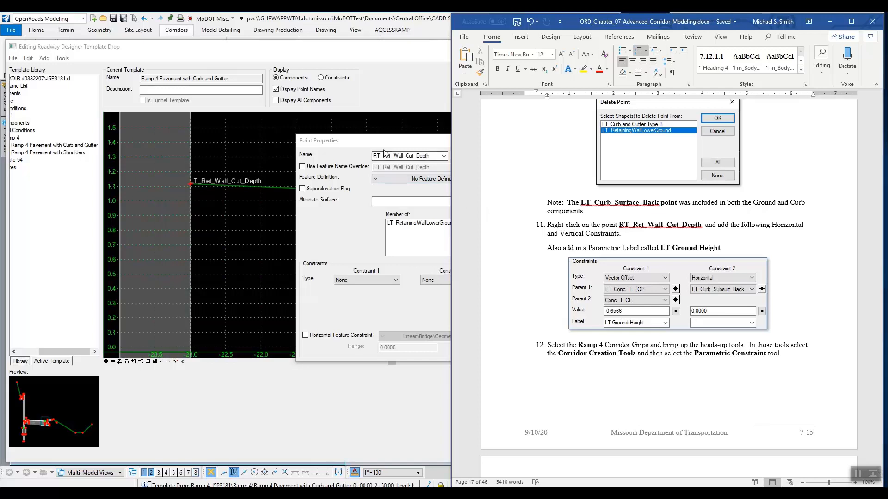
left_click(395, 279)
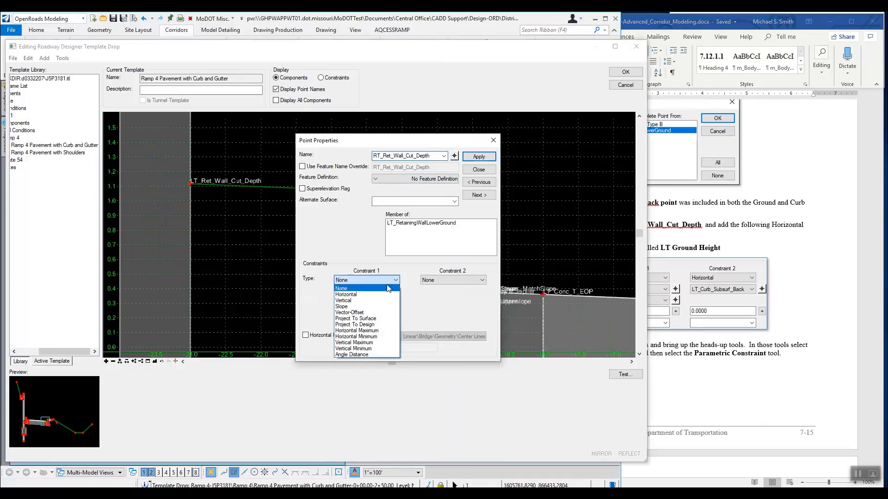
left_click(374, 313)
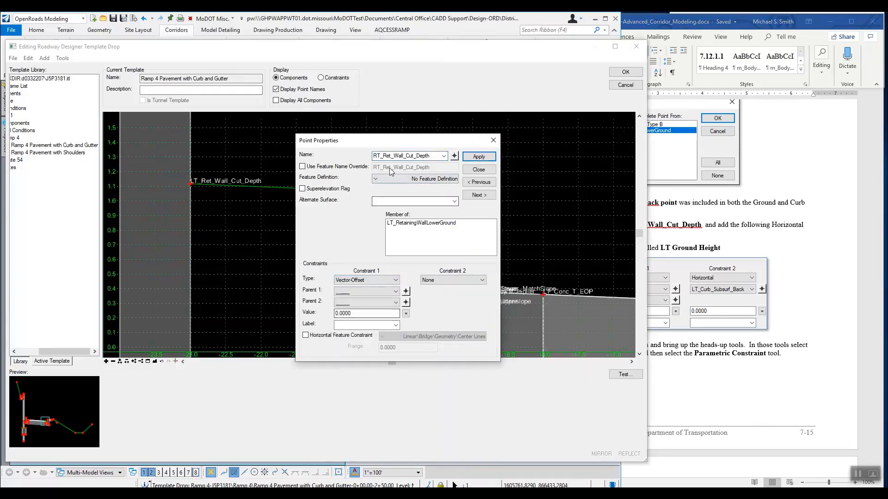
left_click_drag(389, 141, 323, 138)
left_click(756, 269)
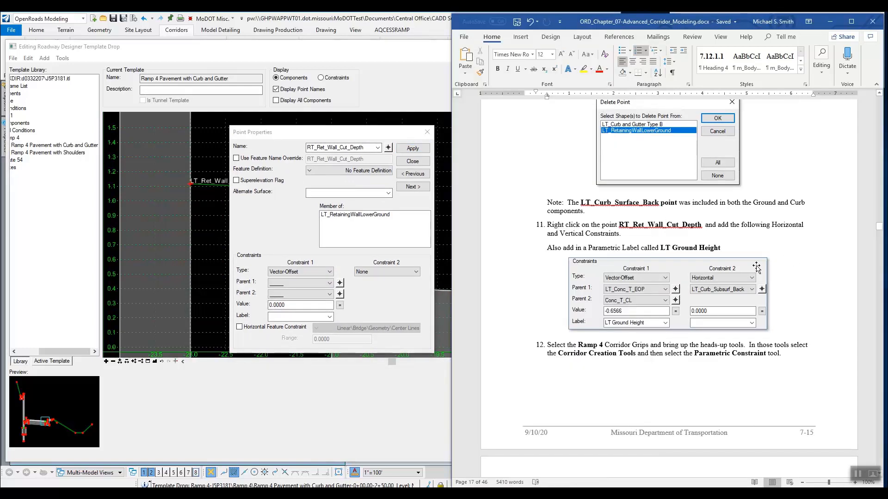
left_click(340, 282)
scroll(577, 301, "up", 2)
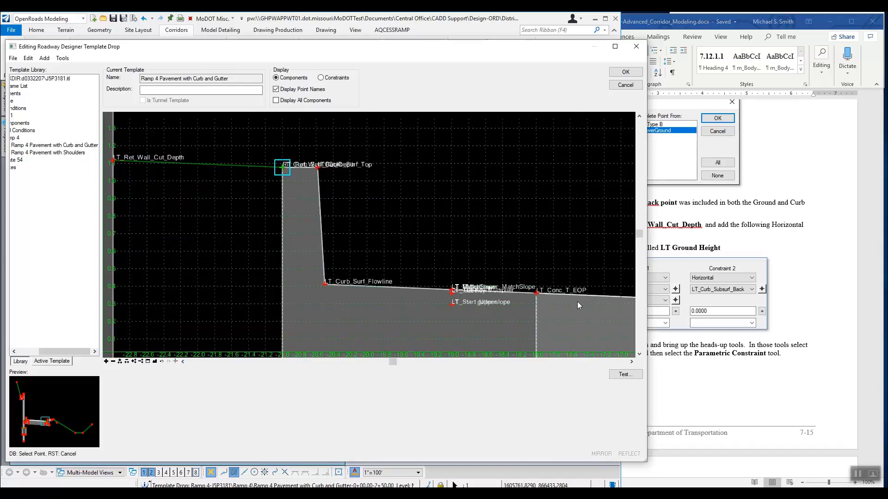
left_click(508, 288)
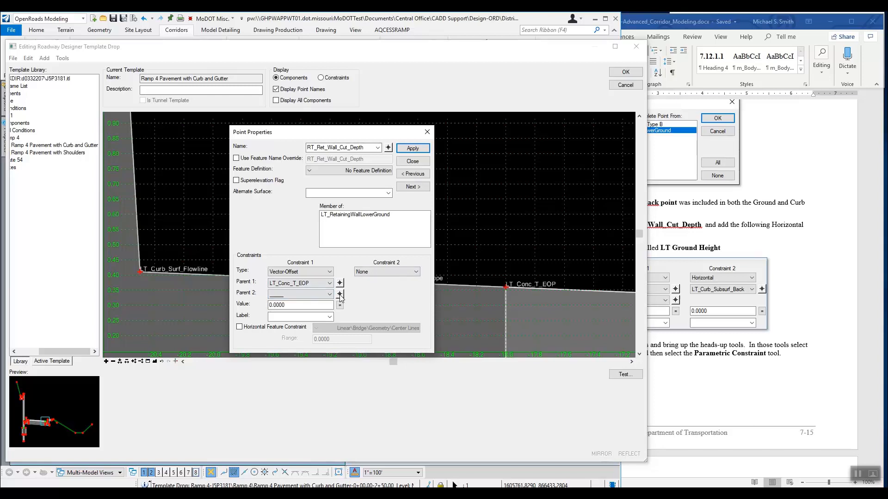
Set Parent 2 of RT_Ret_Wall_Cut_Depth's Constraint 1 to Conc_T_CL, check the value against the Word instructions and apply it.
left_click(340, 295)
scroll(488, 248, "down", 4)
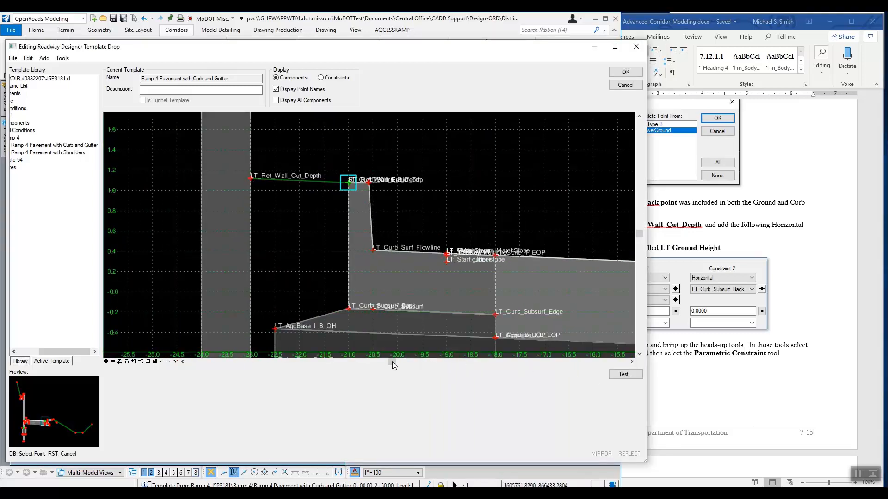
scroll(542, 259, "down", 5)
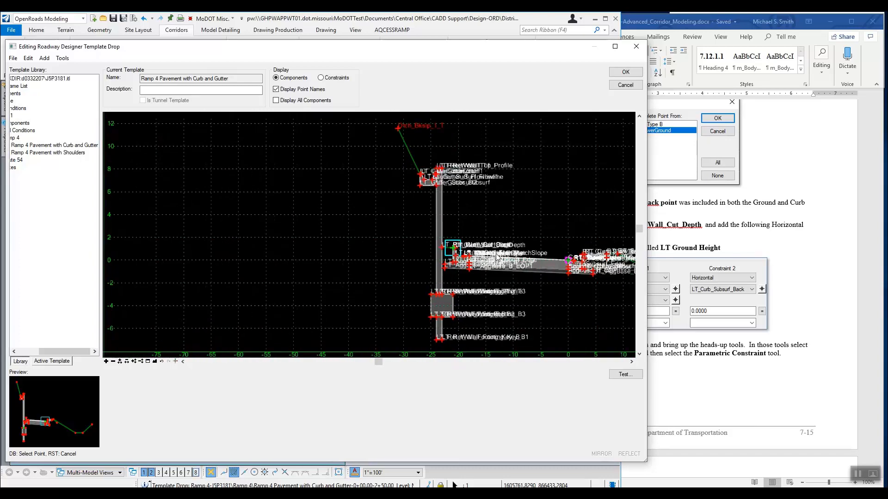
scroll(566, 264, "up", 6)
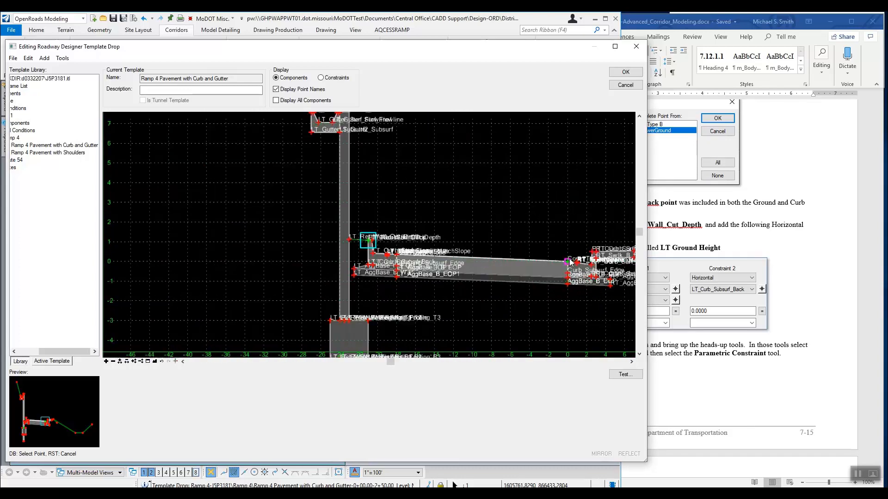
double_click(562, 264)
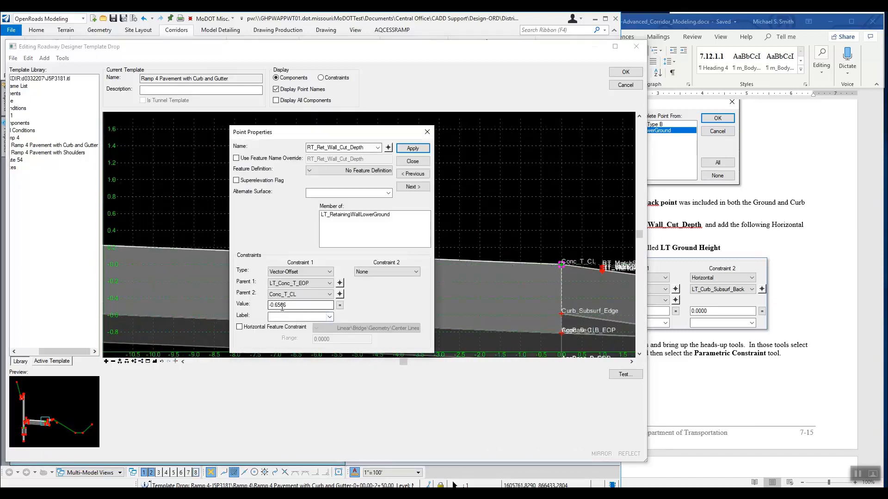
left_click(674, 309)
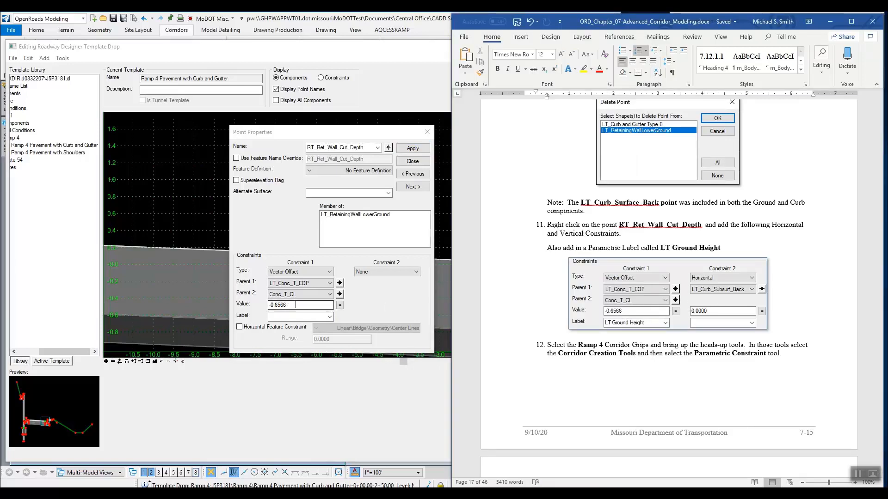
left_click(420, 149)
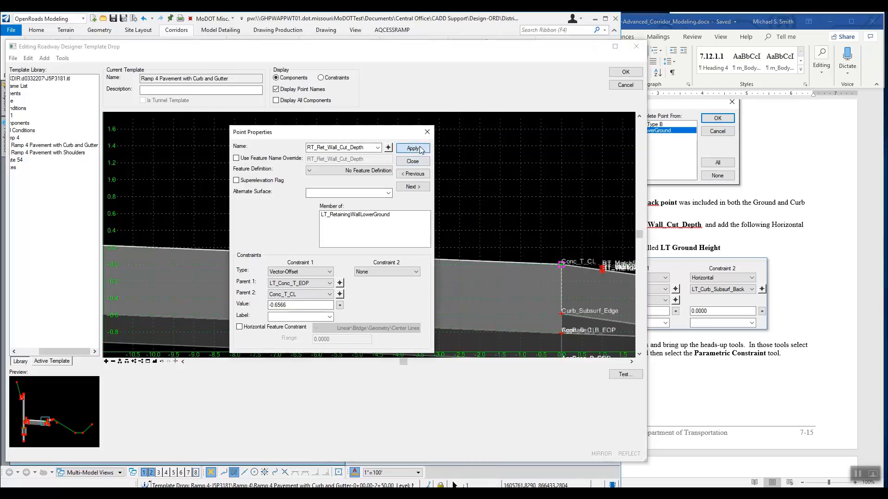
Set Constraint 2 of RT_Ret_Wall_Cut_Depth to Horizontal with LT_Curb_Surf_Back as Parent 1 and apply it.
scroll(194, 210, "down", 6)
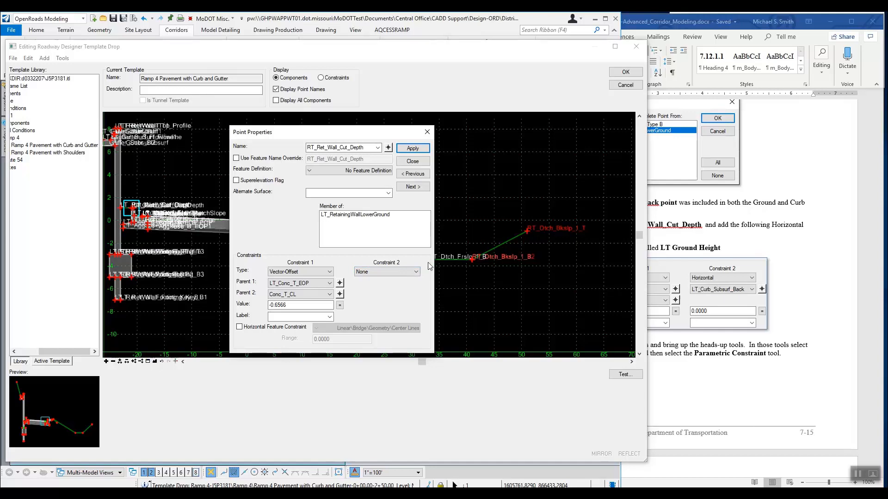
left_click(386, 271)
left_click(384, 290)
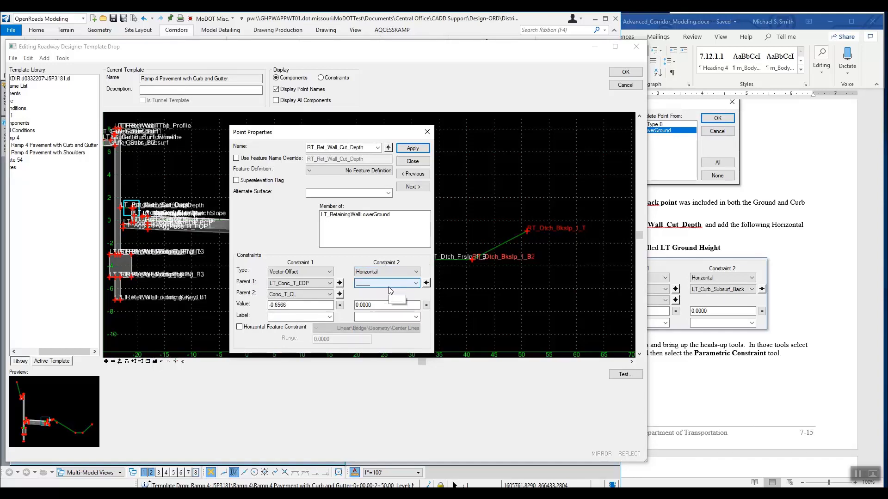
left_click(426, 283)
scroll(131, 211, "up", 5)
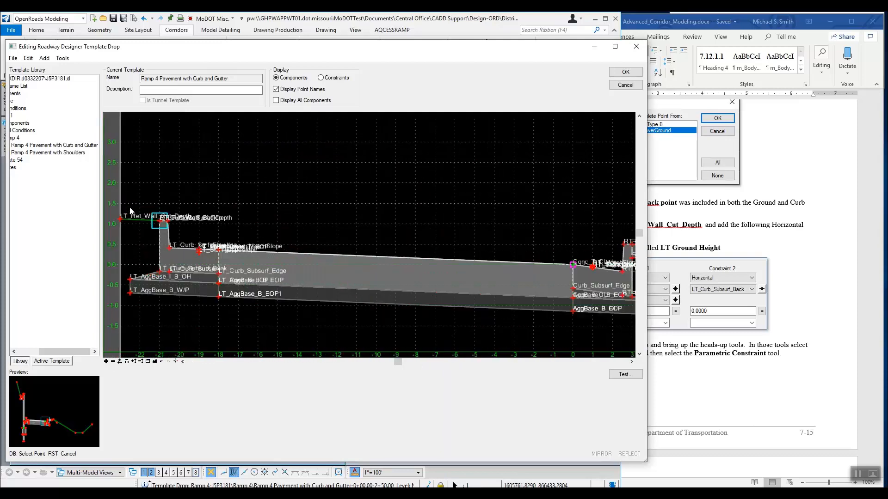
scroll(157, 220, "up", 5)
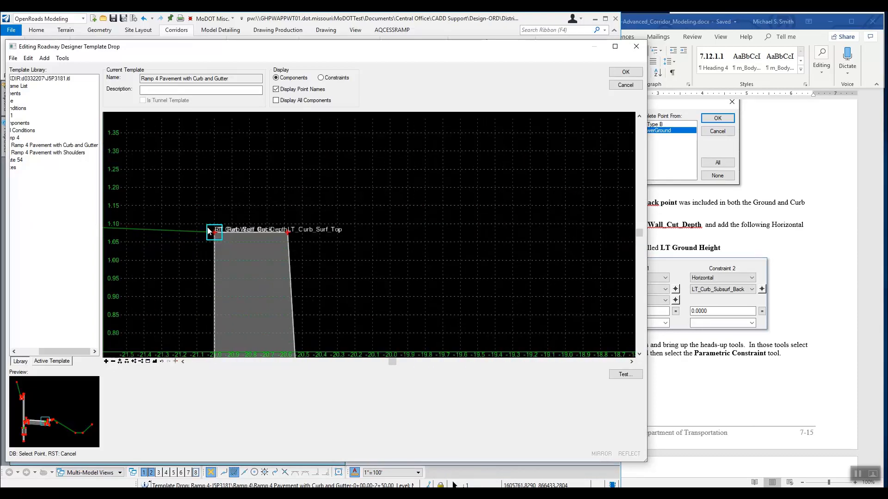
scroll(208, 231, "up", 5)
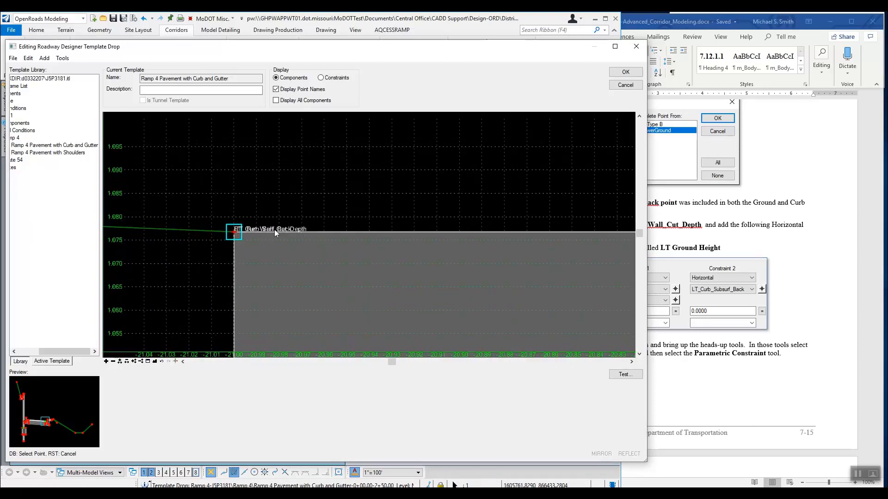
scroll(282, 237, "down", 3)
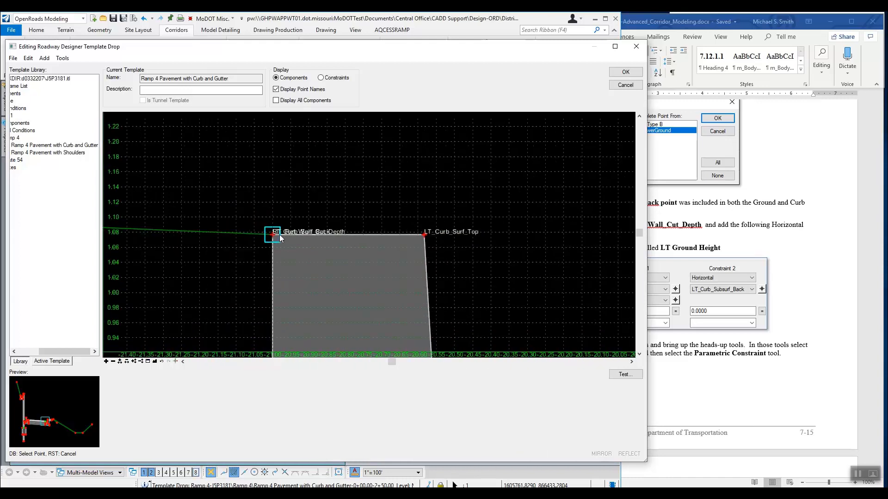
double_click(272, 234)
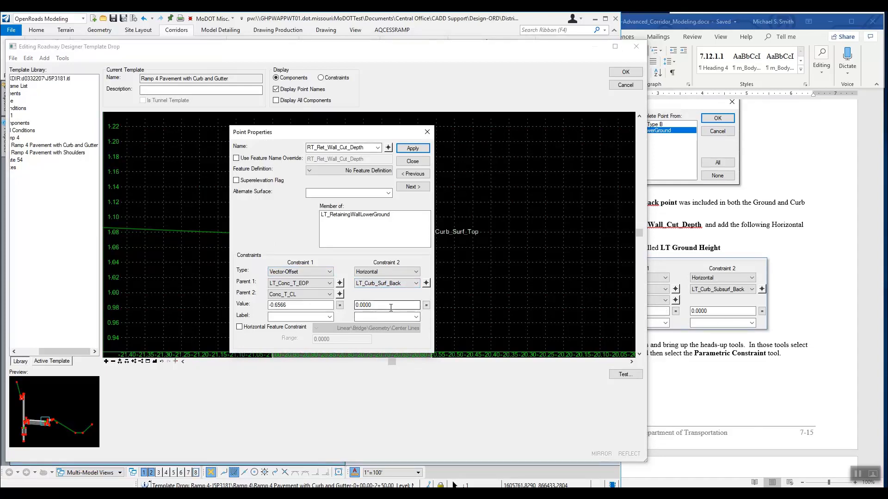
left_click(412, 148)
Label Constraint 1 of RT_Ret_Wall_Cut_Depth "LT Ground Height" as the Word instructions specify, apply it and accept the template drop edits.
left_click(746, 300)
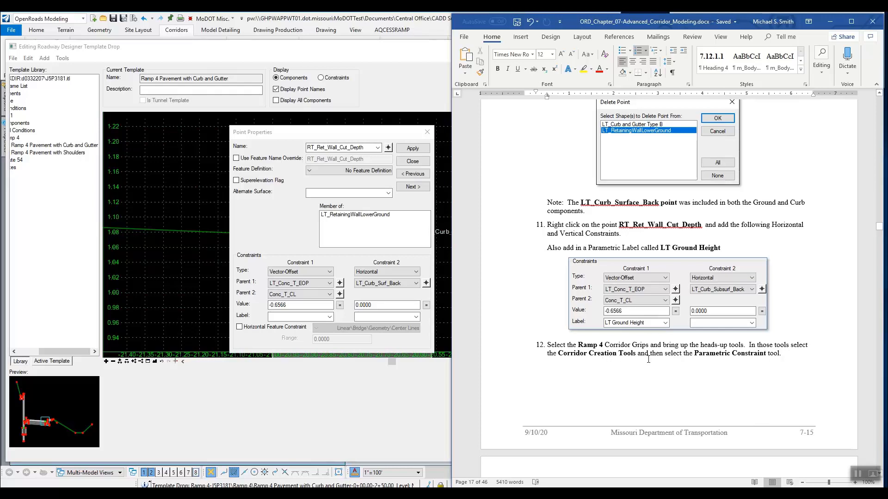
scroll(688, 350, "down", 1)
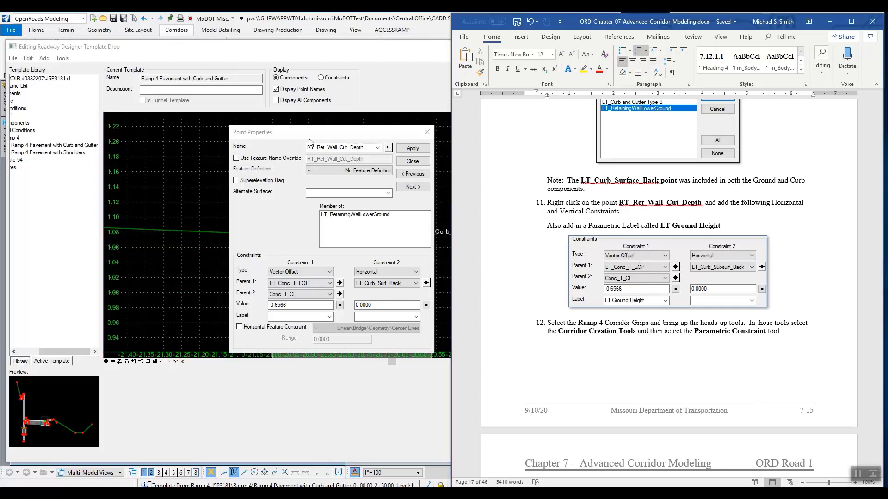
left_click_drag(314, 135, 227, 287)
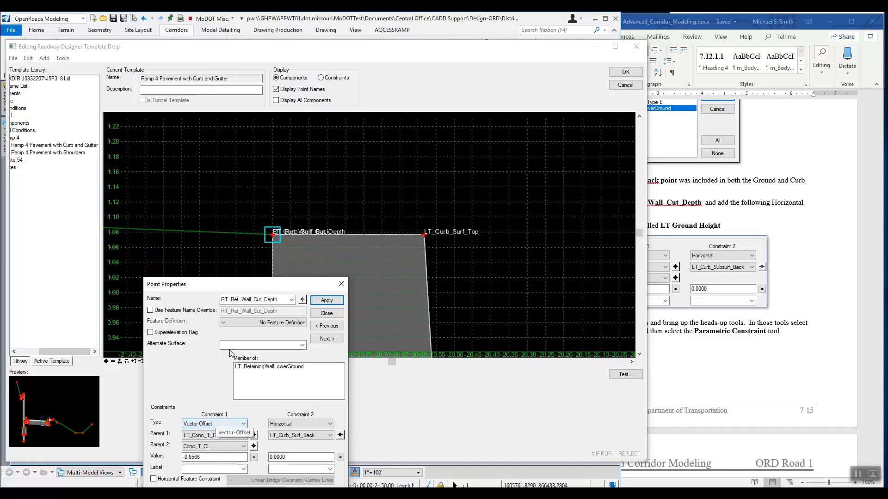
left_click_drag(247, 287, 548, 114)
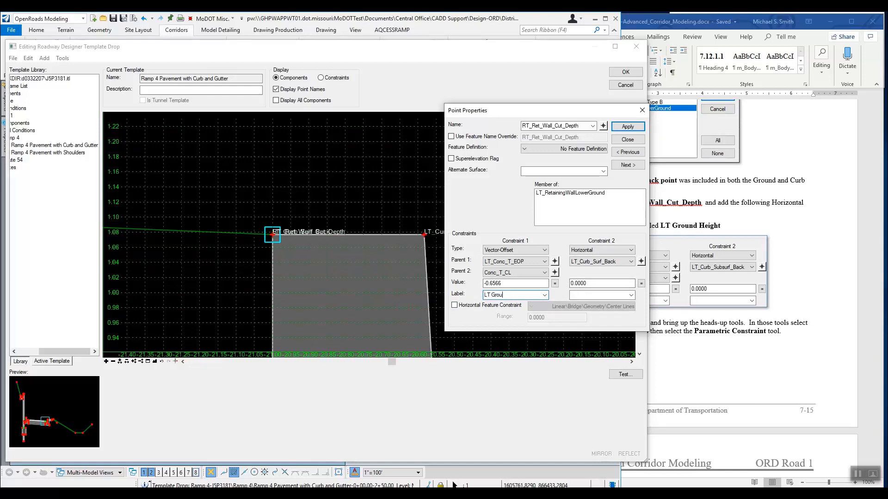
type("d Height")
left_click(628, 127)
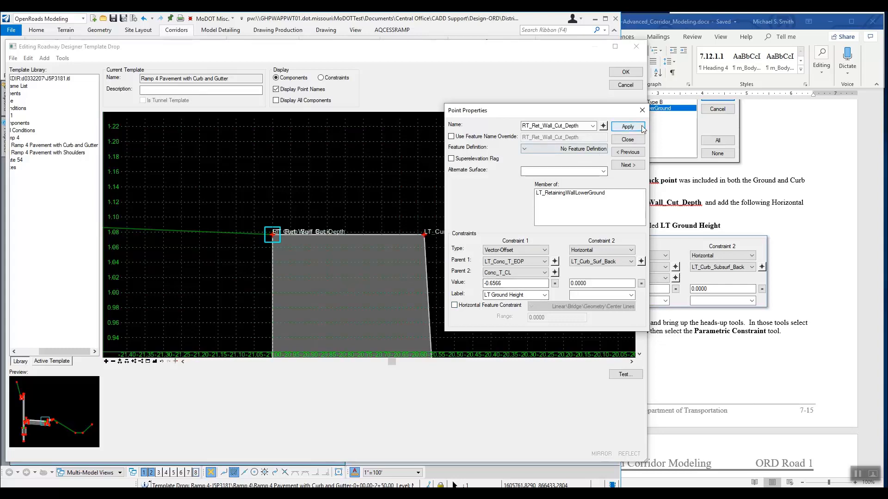
left_click(627, 140)
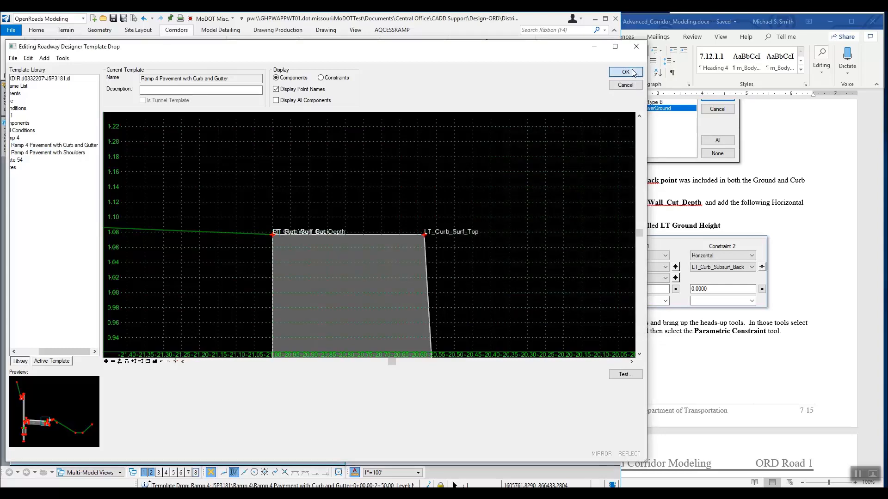
left_click(627, 72)
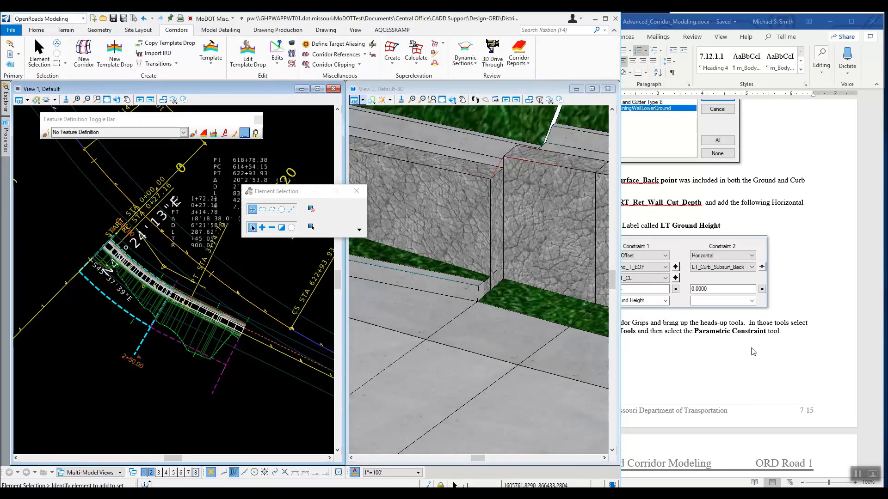
Read steps 12 and 13 of the Word instructions and start creating a parametric constraint on the Ramp 4 corridor.
left_click(750, 362)
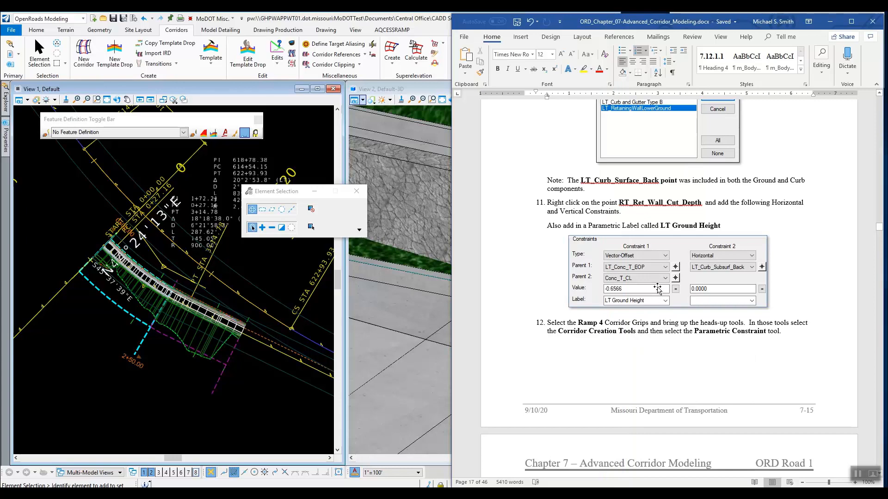
scroll(658, 290, "down", 2)
scroll(675, 319, "down", 3)
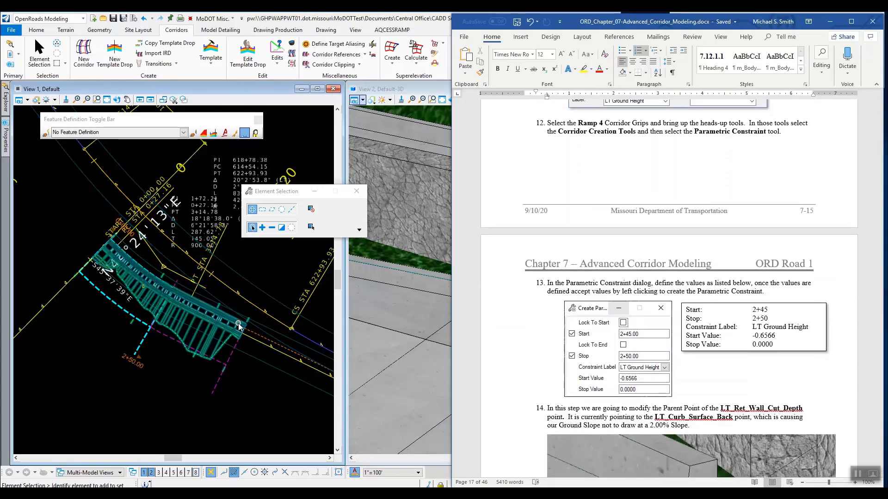
left_click(124, 329)
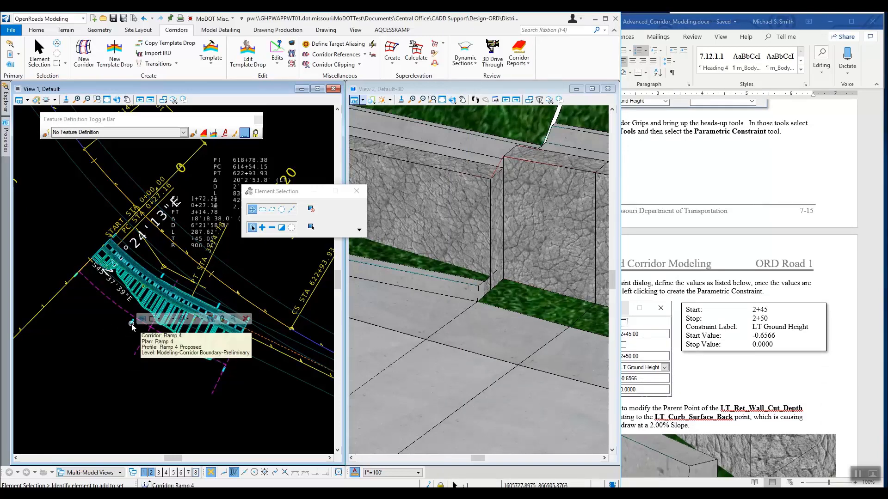
left_click(133, 326)
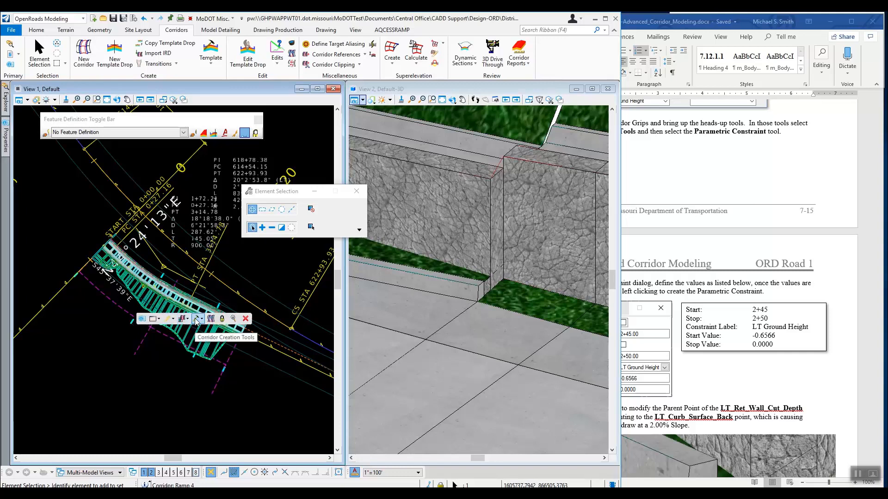
left_click(196, 319)
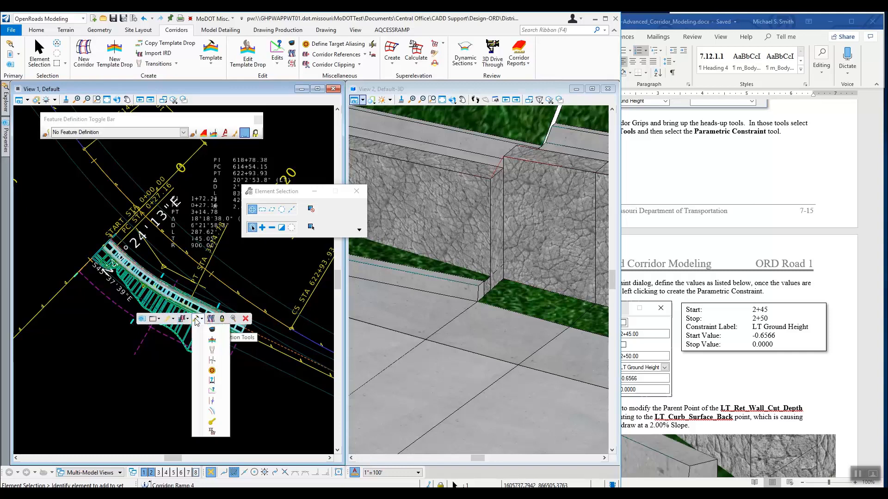
left_click(212, 380)
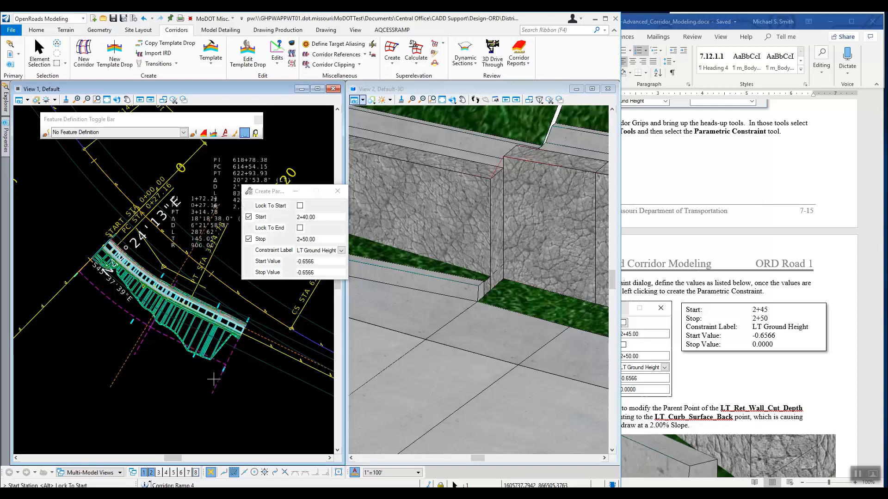
Check the station values in step 13 of the Word instructions and set the parametric constraint's start station to 2+45.00.
left_click_drag(284, 190, 186, 284)
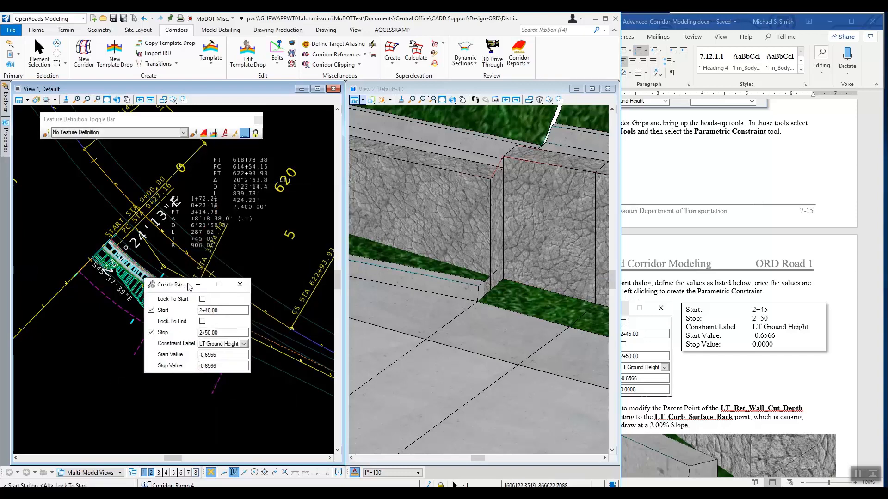
scroll(802, 257, "down", 1)
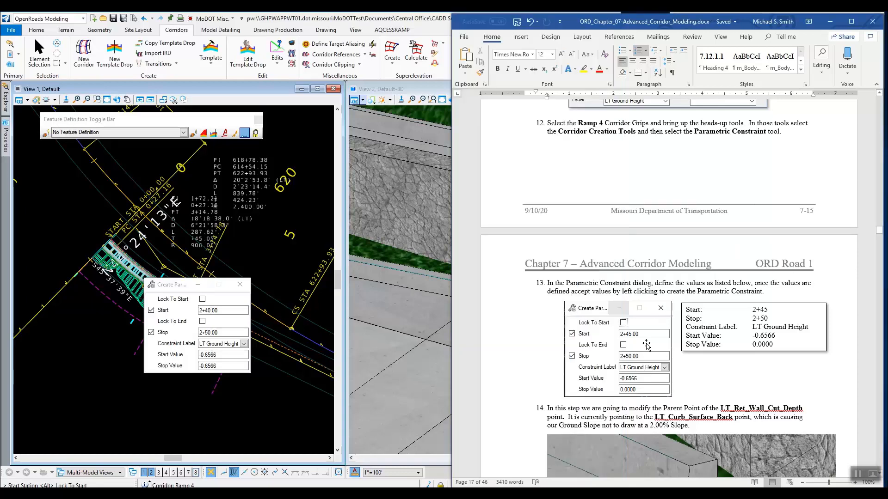
scroll(719, 354, "down", 2)
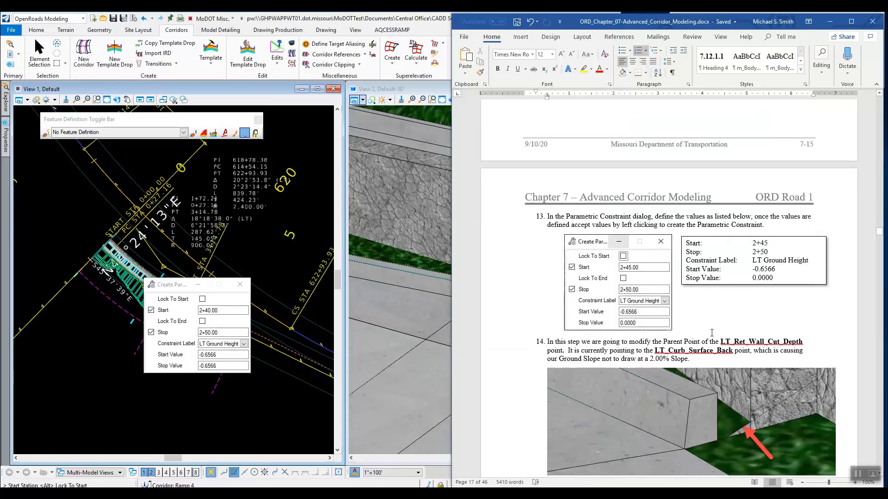
scroll(813, 249, "down", 2)
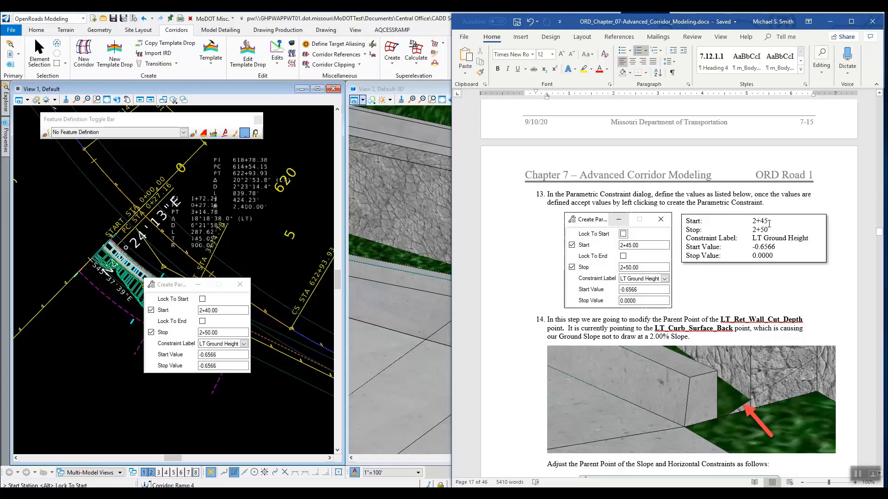
left_click(209, 310)
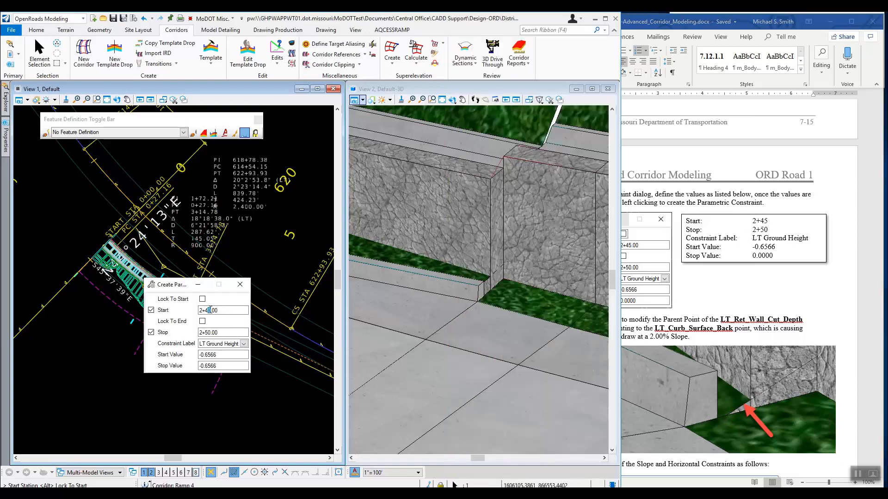
type("5")
left_click(227, 332)
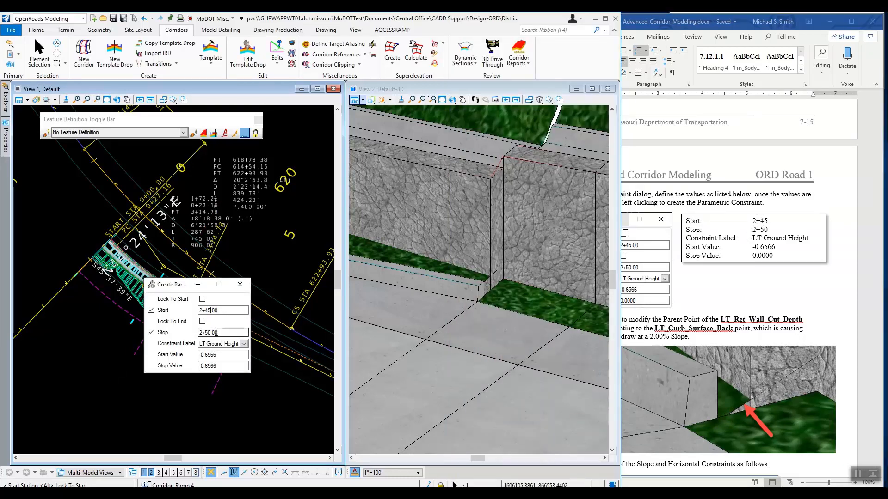
Choose LT Ground Height as the parametric constraint's label and set its stop value to 0.0000.
left_click(244, 344)
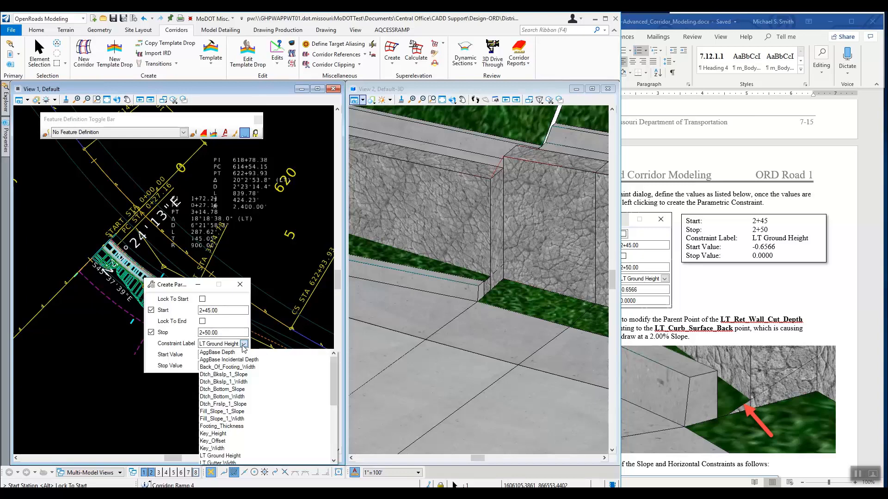
left_click(235, 456)
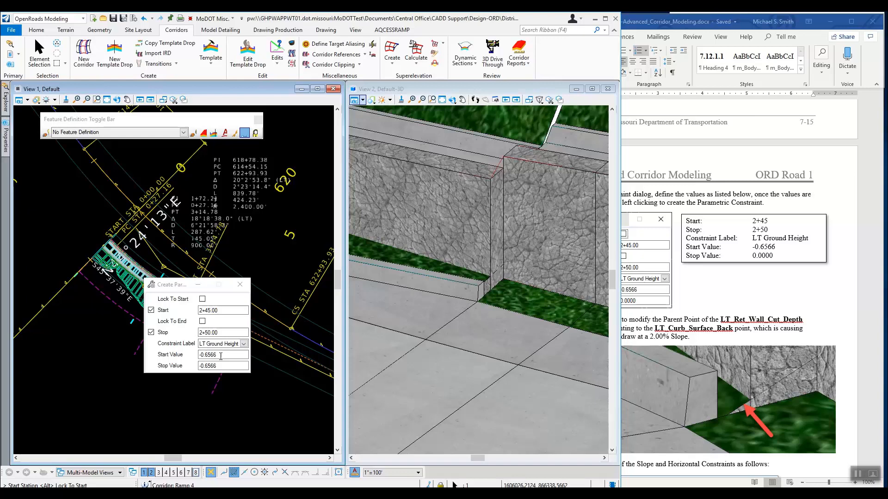
left_click_drag(218, 365, 197, 368)
type("0.0000")
key("Tab")
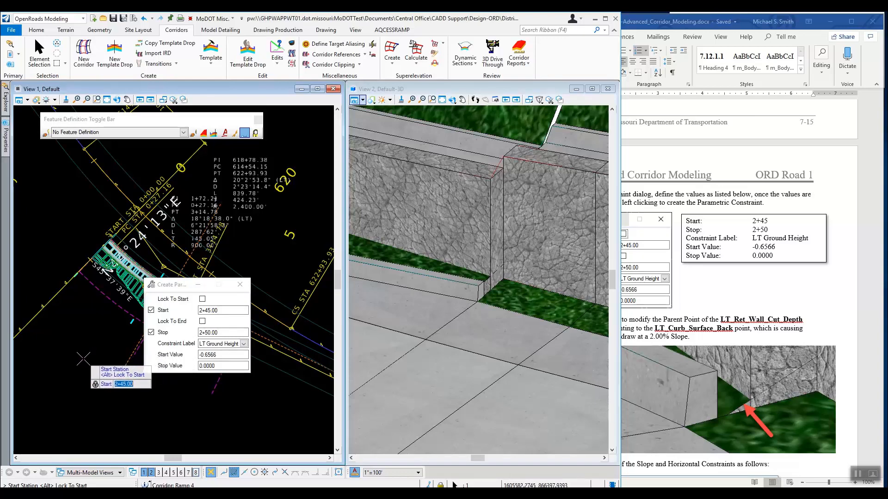
Accept the LT Ground Height parametric constraint from station 2+45.00 to 2+50.00, with start value -0.6566 and stop value 0.0000.
left_click(83, 358)
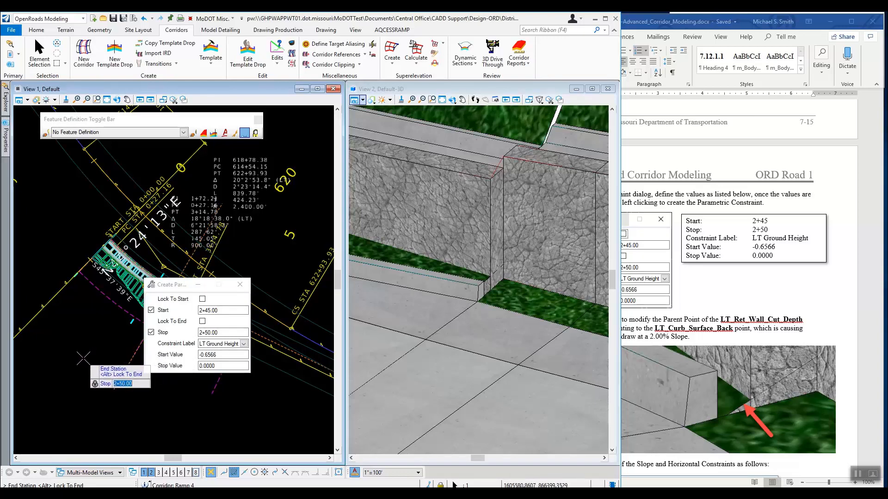
left_click(83, 359)
left_click(83, 358)
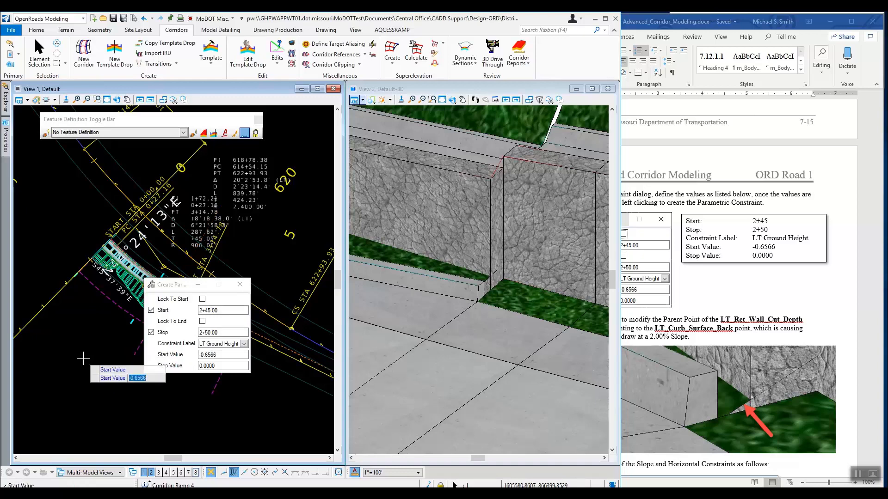
left_click(83, 359)
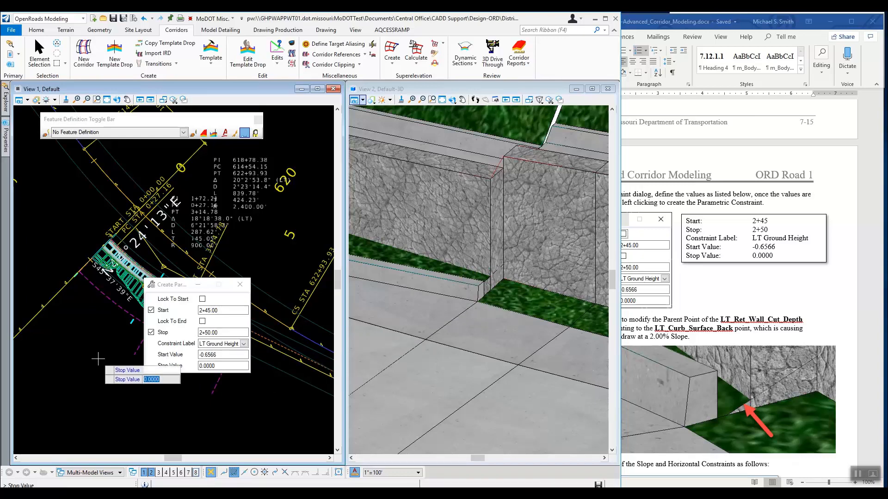
left_click(98, 359)
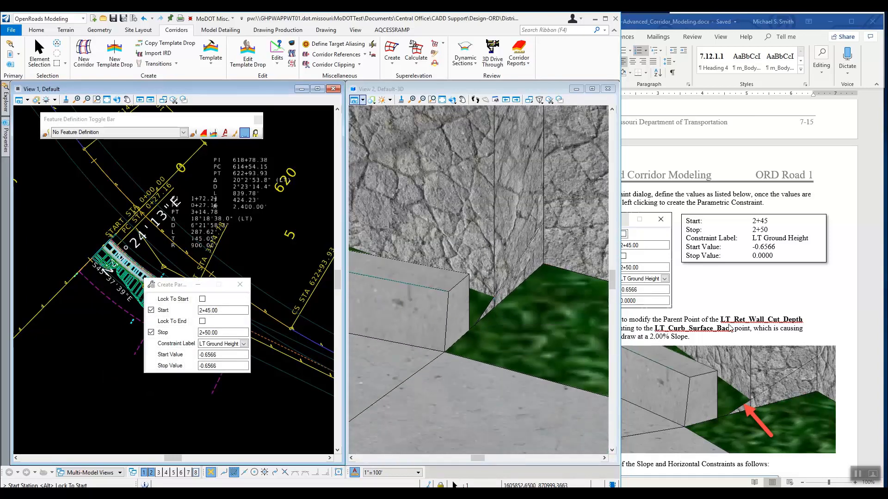
Read step 14 of the Word instructions on changing the parent point of LT_Ret_Wall_Cut_Depth's horizontal and slope constraints.
left_click(768, 294)
scroll(702, 334, "down", 2)
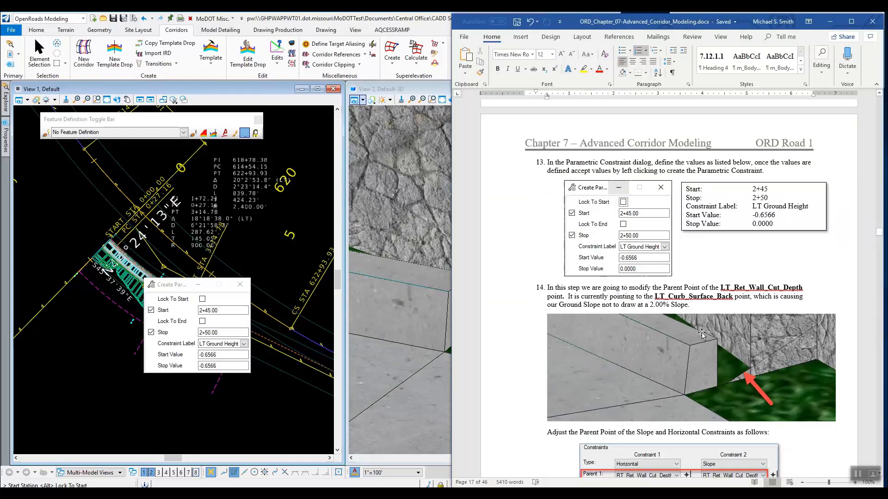
scroll(702, 334, "down", 3)
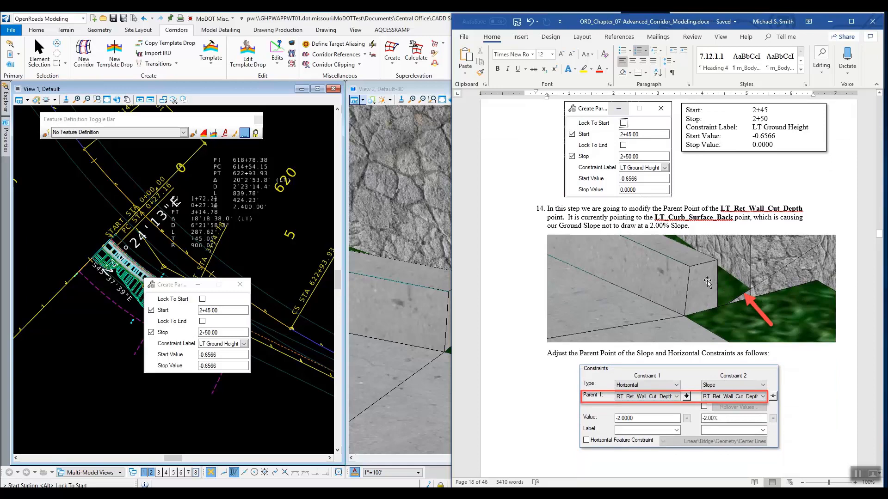
scroll(682, 245, "up", 3)
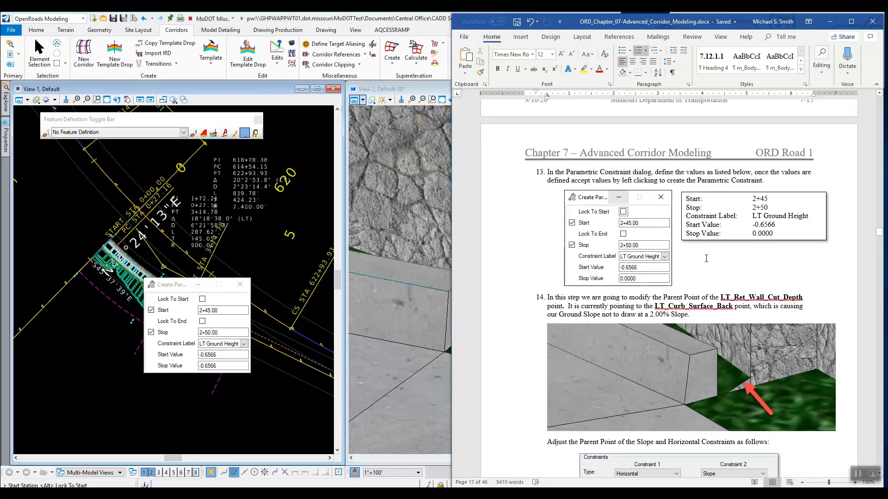
scroll(706, 258, "down", 3)
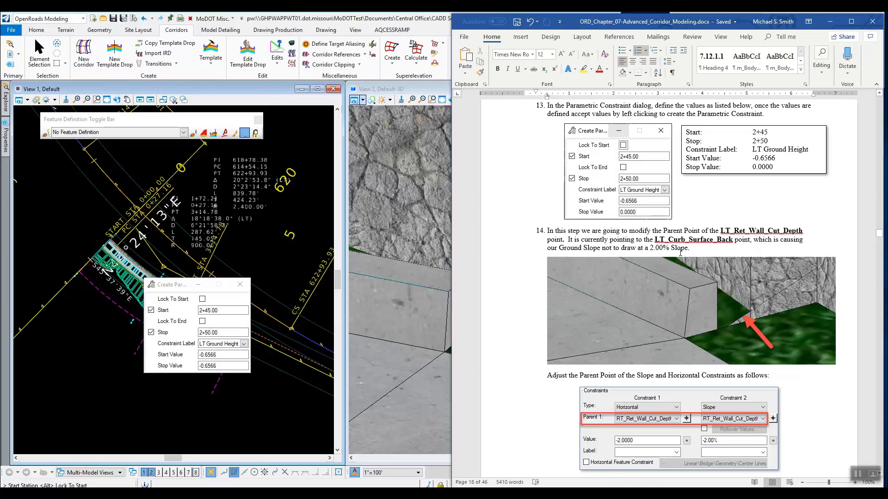
scroll(693, 282, "down", 3)
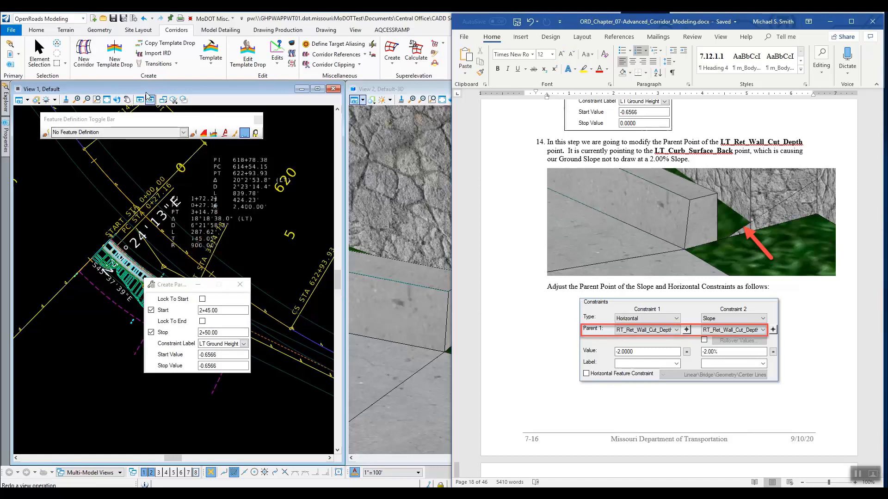
Leave the parametric constraint command and open the Ramp 4 Pavement with Curb and Gutter template drop ending at 2+50.00 for editing.
left_click(147, 94)
left_click(39, 53)
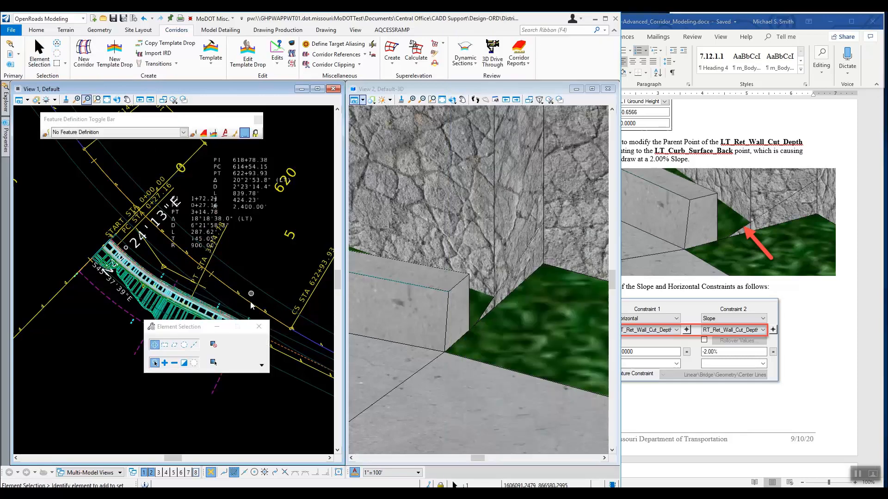
left_click(135, 353)
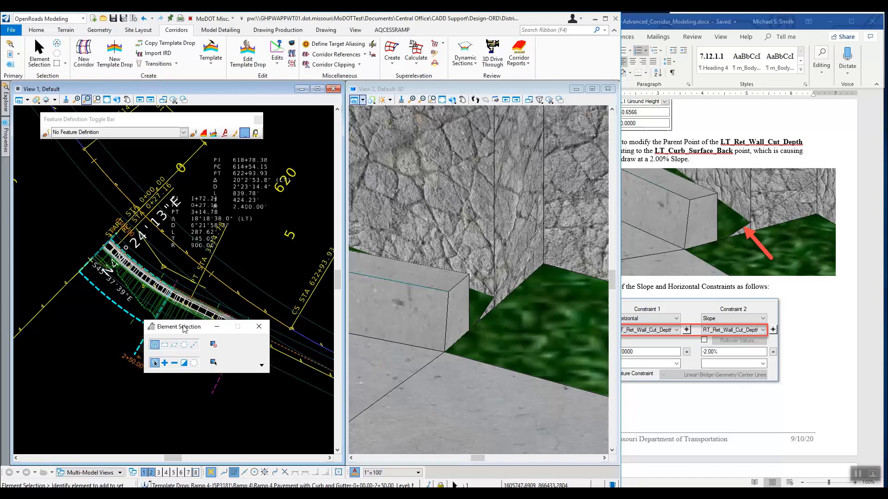
left_click_drag(183, 329, 253, 182)
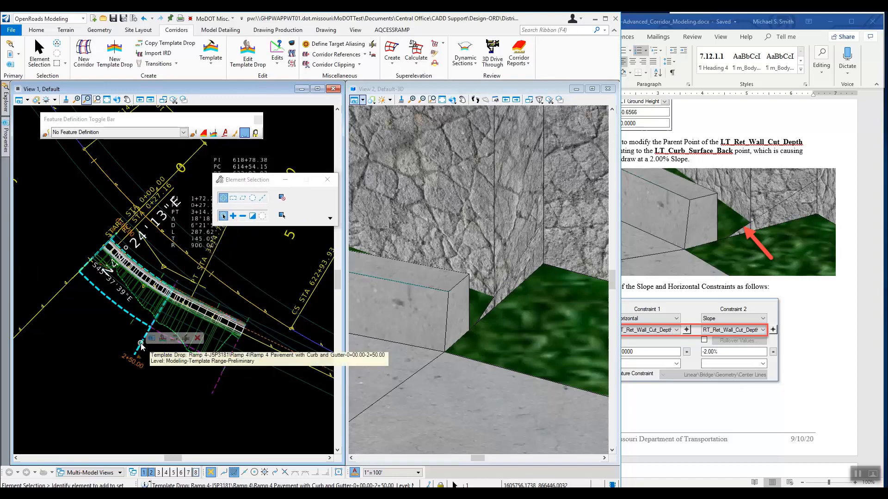
left_click(163, 338)
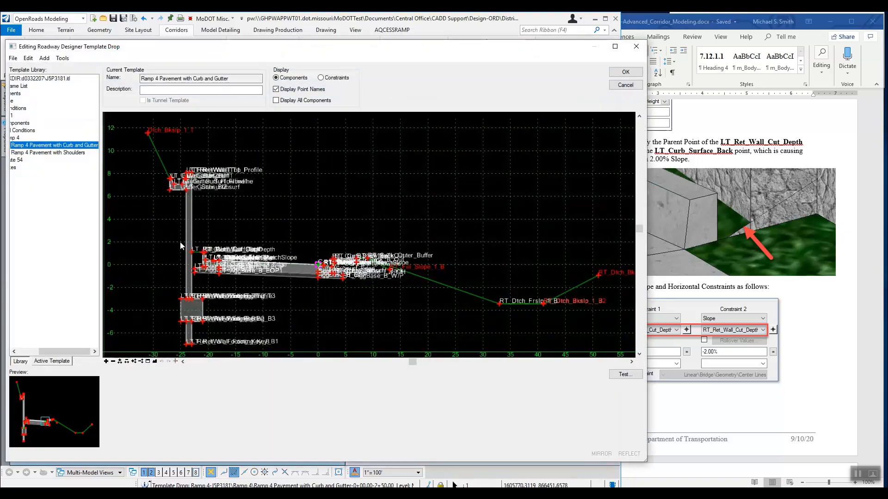
Open the point properties of LT_Ret_Wall_Cut_Depth at the face of the retaining wall behind the curb.
scroll(197, 269, "up", 3)
scroll(198, 269, "up", 4)
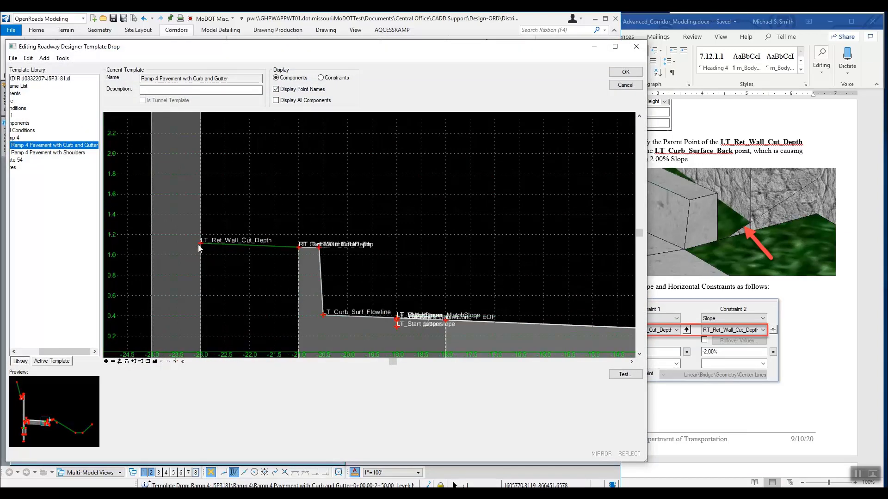
mouse_move(244, 248)
mouse_move(300, 250)
mouse_move(215, 245)
mouse_move(206, 294)
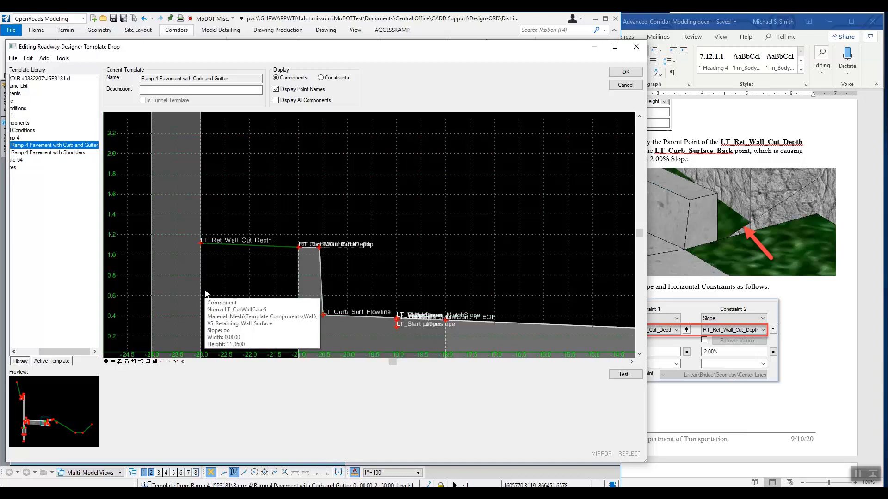
double_click(200, 244)
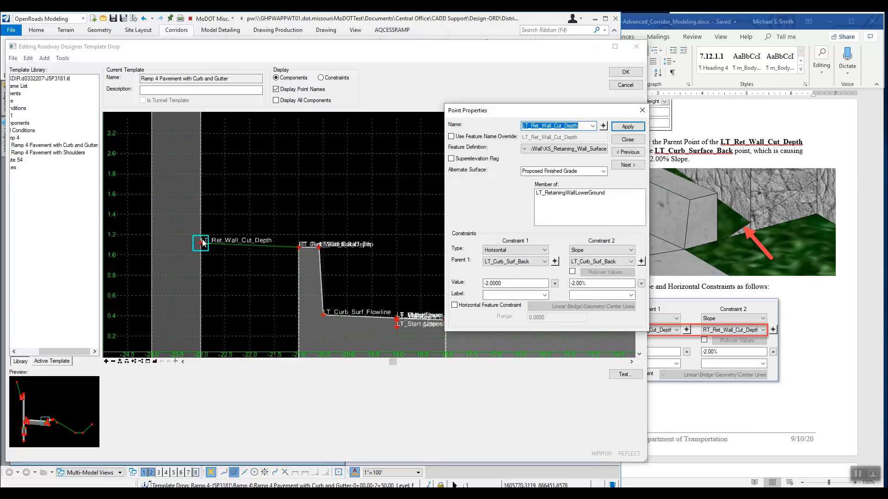
left_click_drag(495, 111, 451, 73)
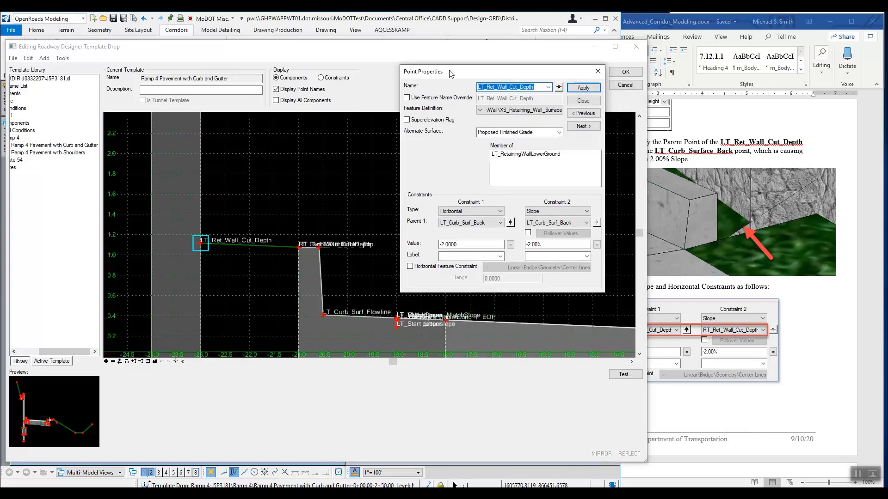
left_click(500, 222)
scroll(500, 268, "up", 3)
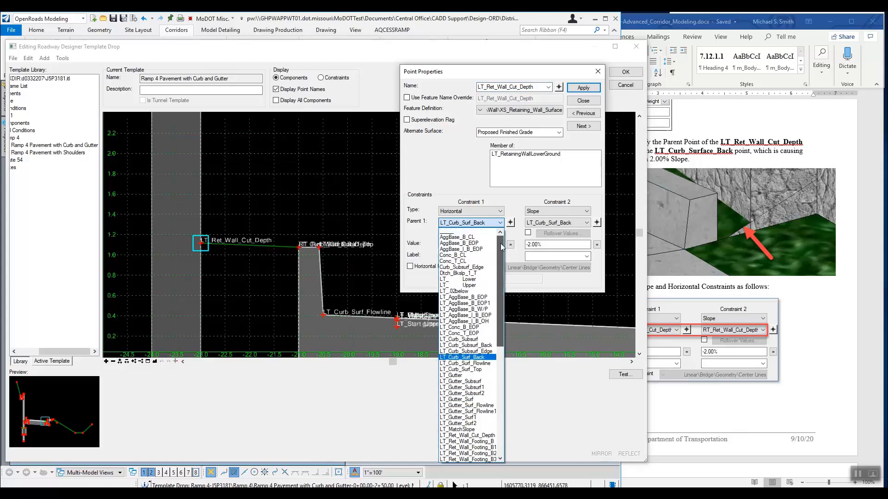
left_click_drag(500, 287, 498, 398)
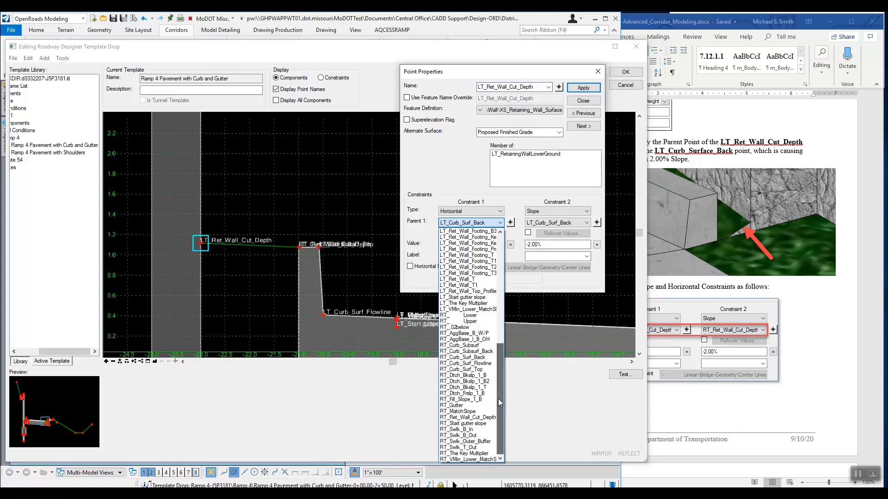
left_click(557, 305)
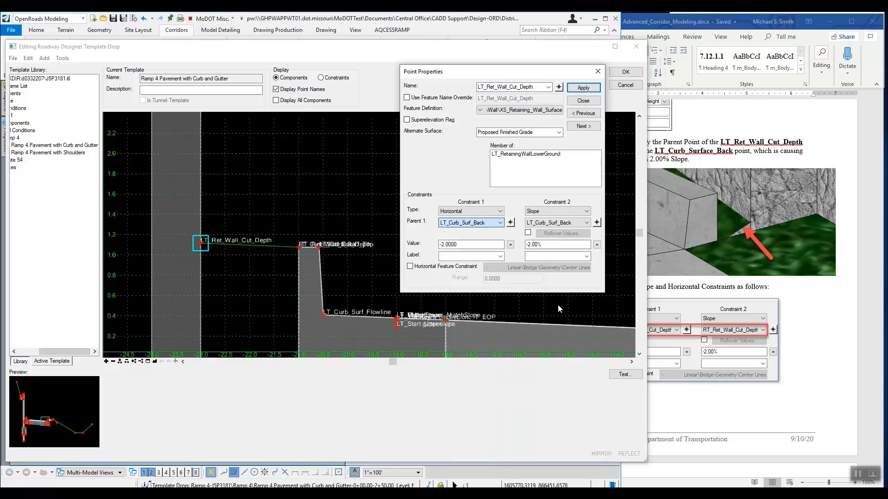
Set the parent of LT_Ret_Wall_Cut_Depth's horizontal constraint to RT_Ret_Wall_Cut_Depth by picking it at the curb back, and apply it.
left_click(510, 224)
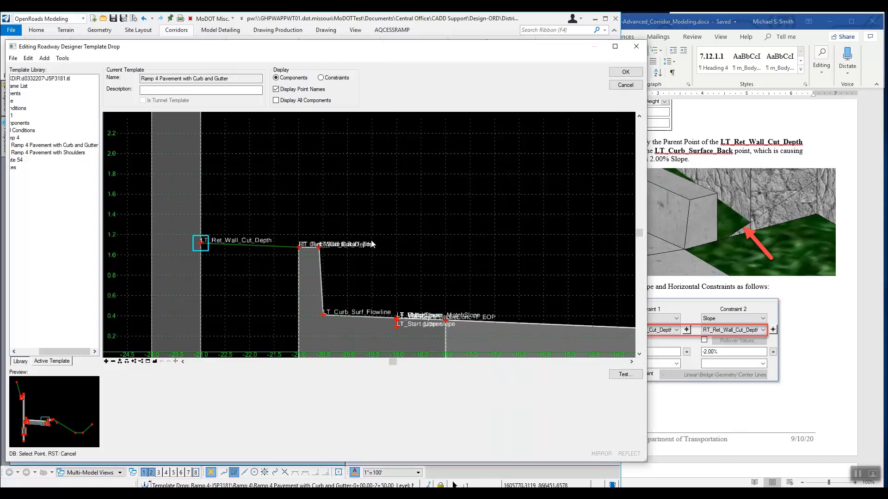
left_click(299, 249)
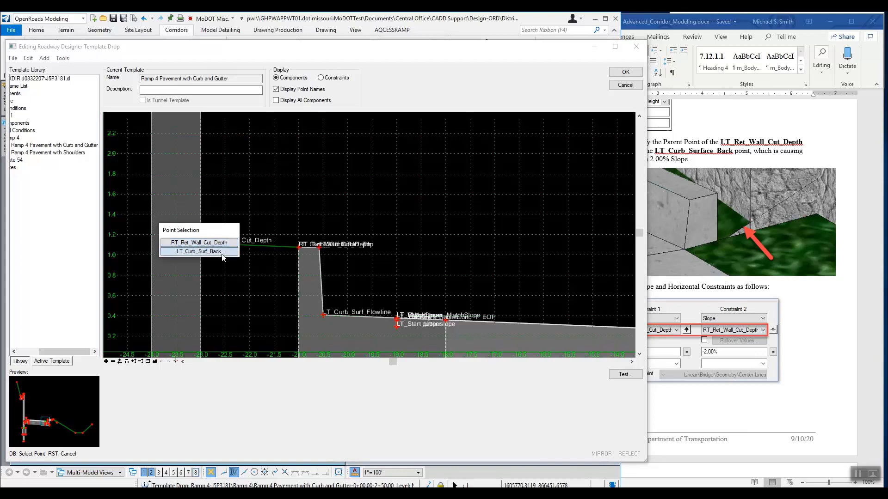
left_click(198, 244)
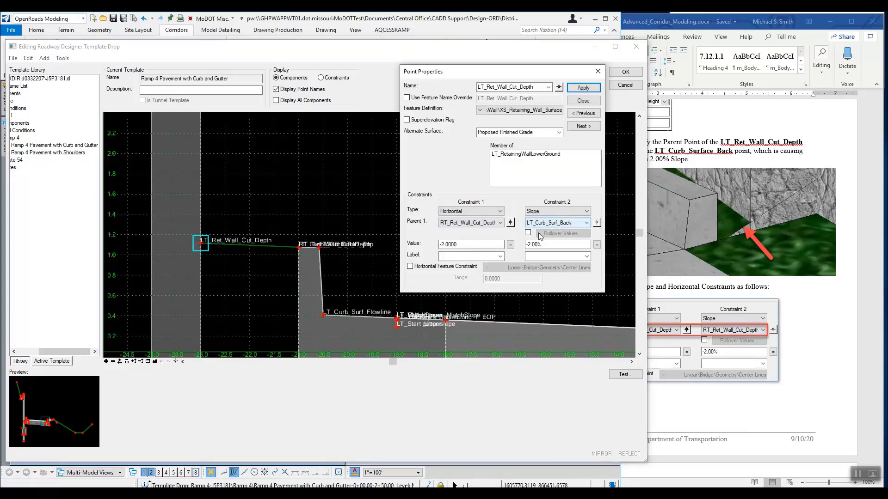
left_click(583, 88)
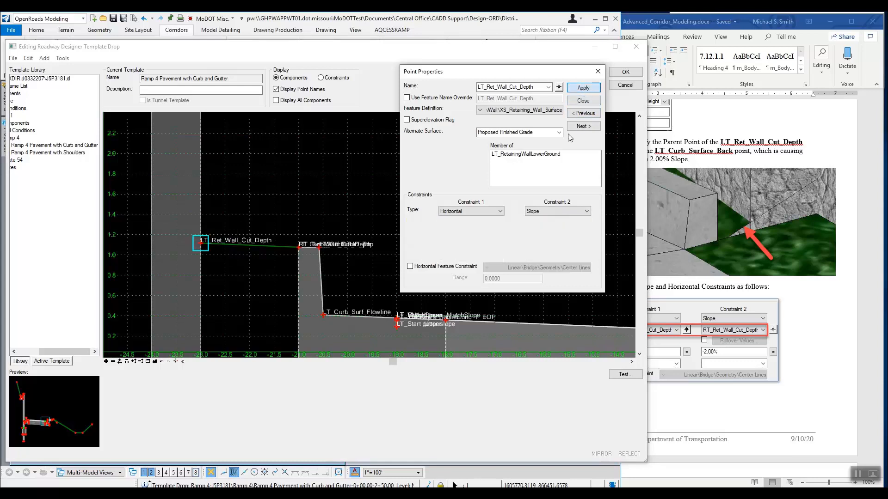
Set the slope constraint's parent to RT_Ret_Wall_Cut_Depth as well, apply it and accept the template drop edits.
left_click(596, 223)
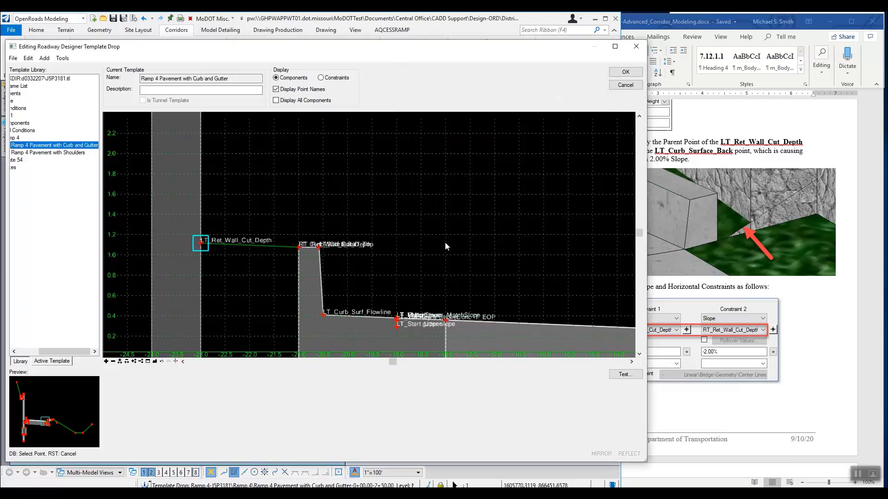
left_click(298, 245)
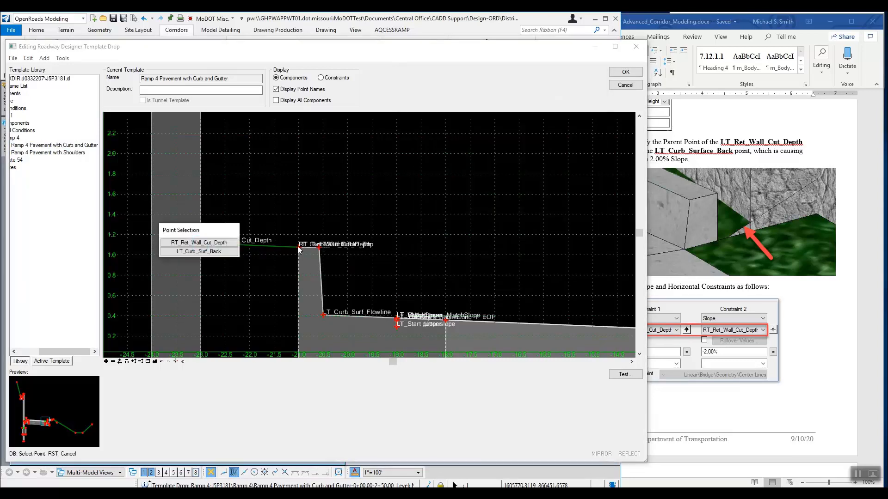
left_click(212, 244)
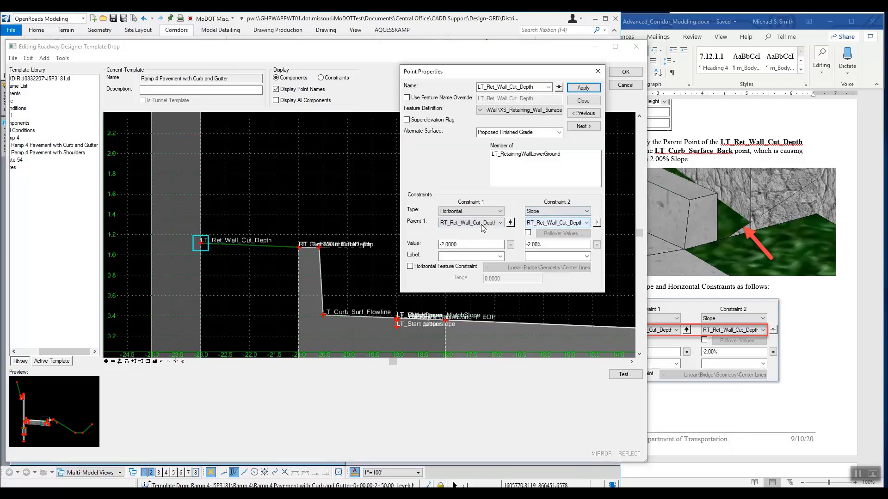
left_click(591, 91)
left_click(583, 101)
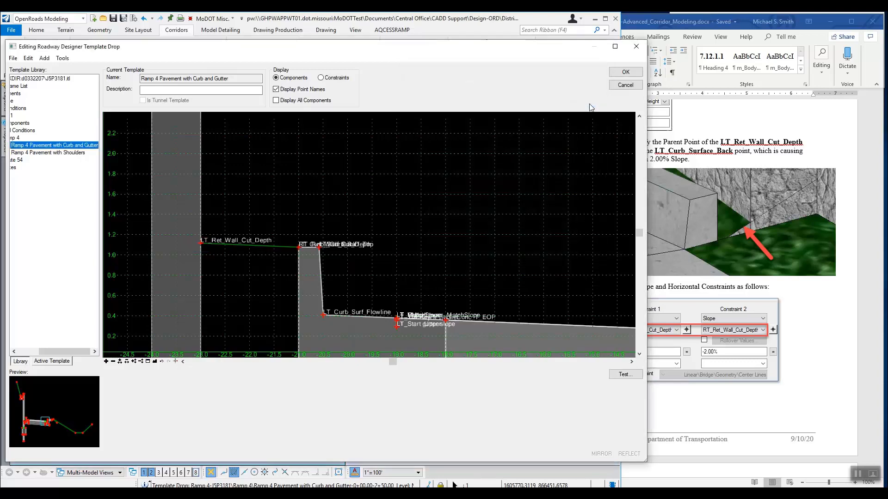
left_click(625, 72)
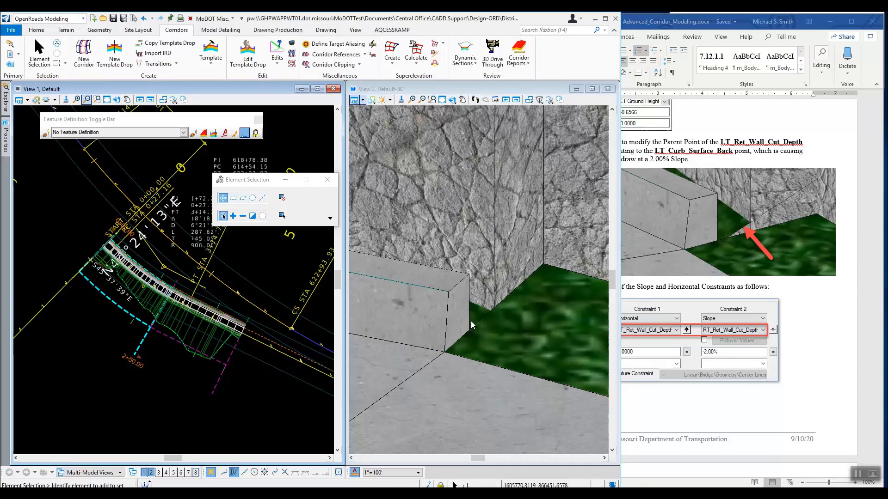
Read step 15 of the Word instructions and examine the retaining wall's offset at the template change in the 3D view.
left_click(731, 373)
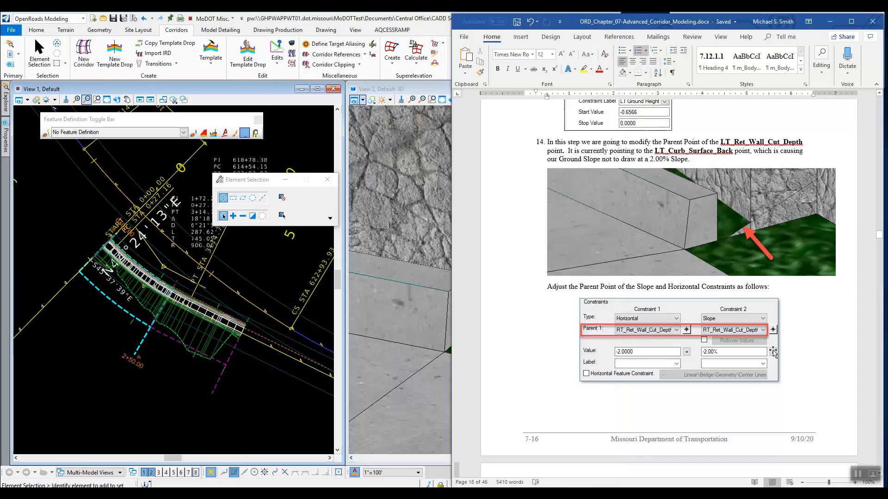
scroll(732, 374, "down", 2)
scroll(732, 374, "down", 5)
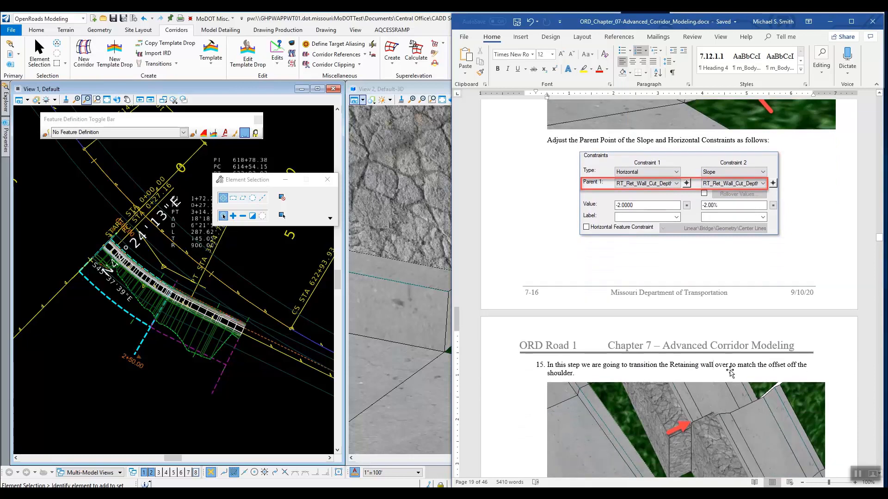
scroll(729, 373, "down", 12)
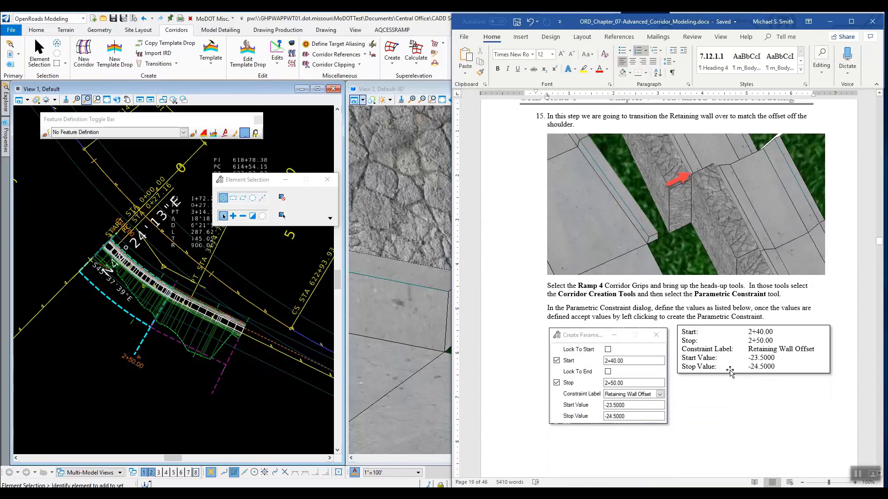
scroll(731, 370, "down", 3)
scroll(726, 361, "up", 7)
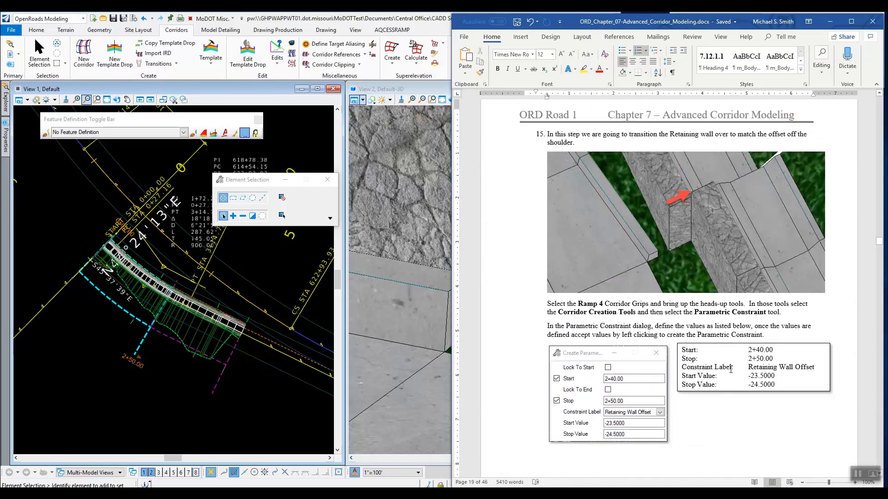
left_click(407, 243)
scroll(407, 243, "down", 6)
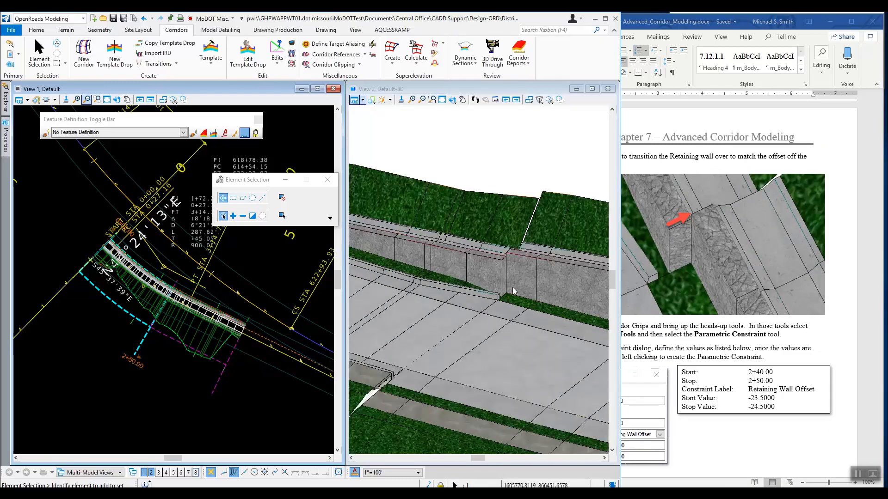
scroll(516, 252, "up", 2)
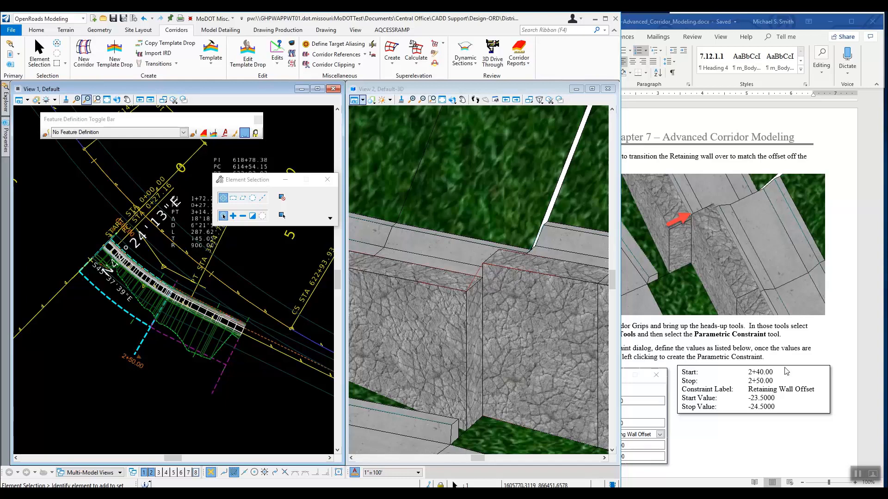
Review the step 15 constraint values in Word and open the Ramp 4 Pavement with Curb and Gutter template drop for editing.
left_click(739, 352)
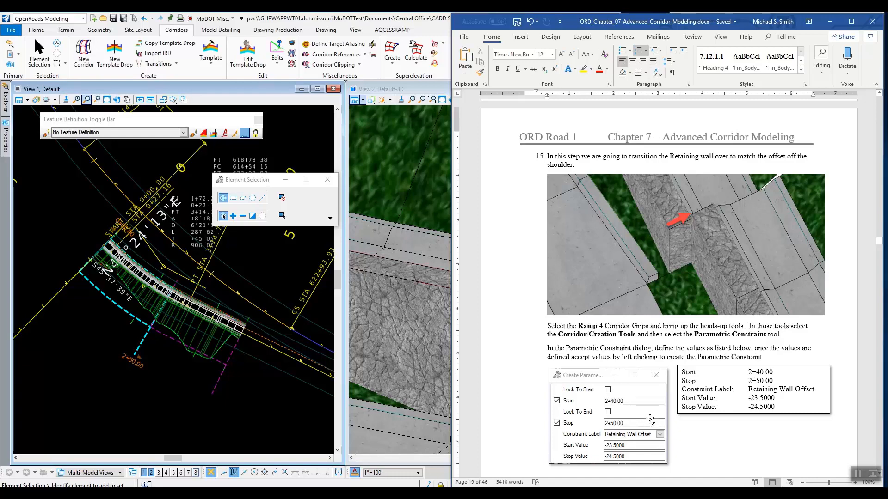
scroll(649, 415, "down", 3)
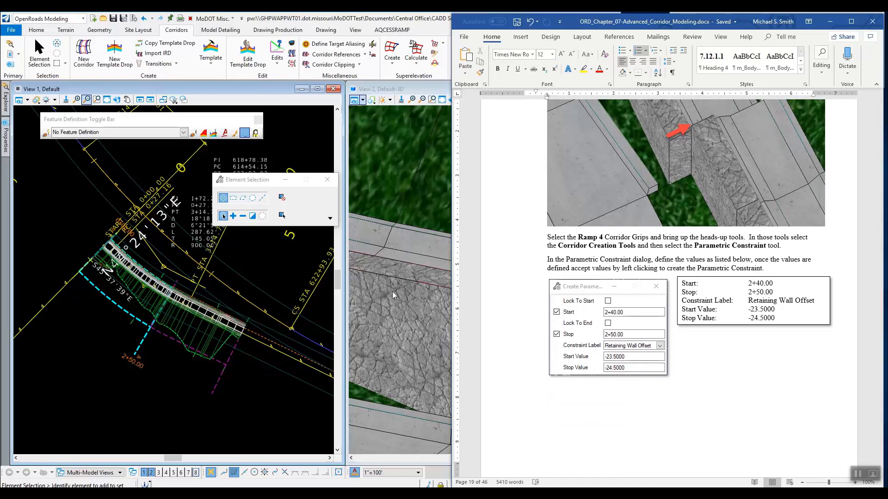
left_click(247, 248)
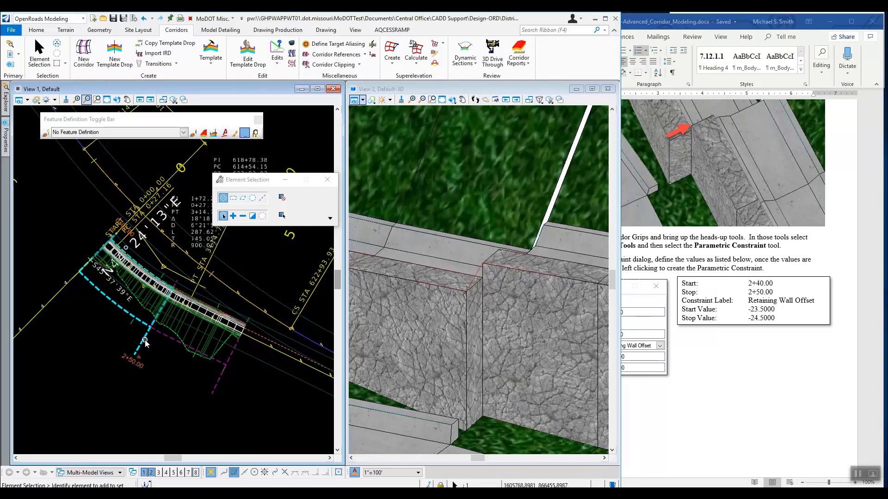
mouse_move(145, 342)
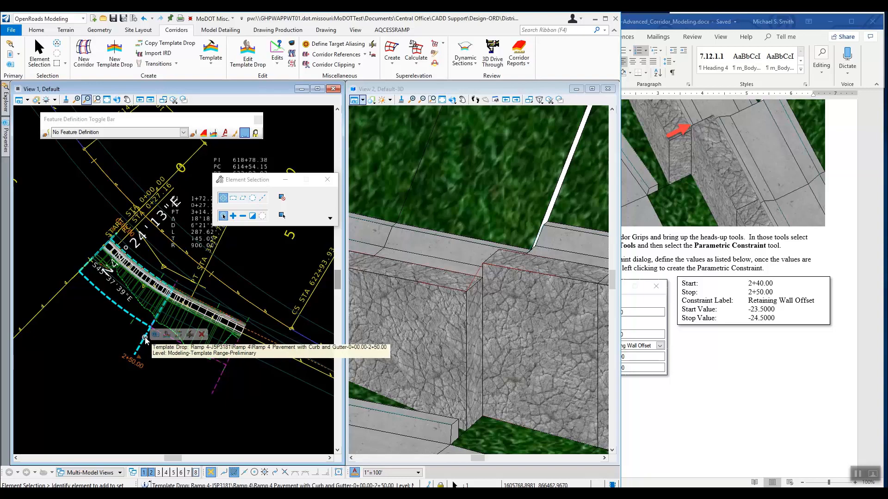
left_click(155, 358)
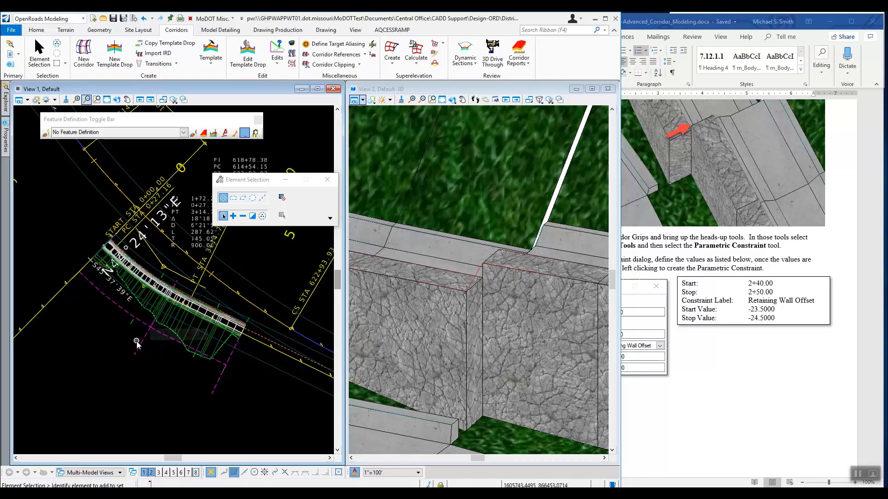
left_click(141, 344)
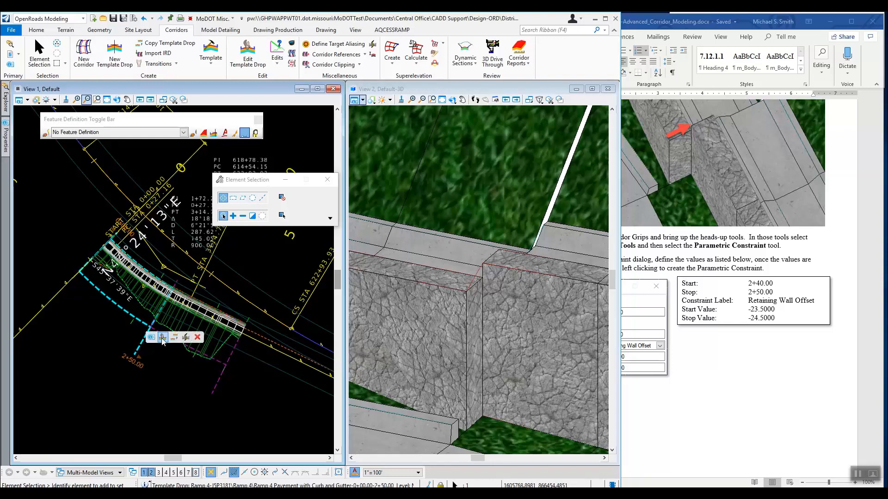
left_click(162, 338)
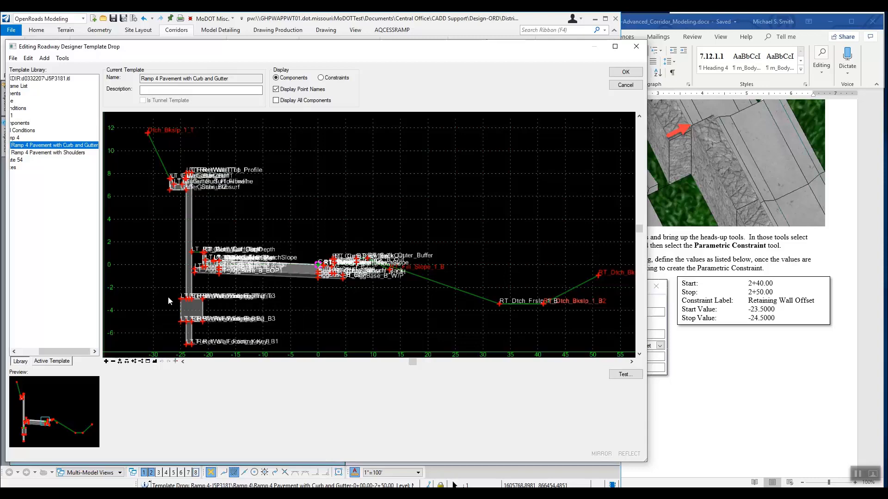
Inspect the horizontal constraint value and label of LT_Ret_Wall_Footing_Profile at the top of the wall footing and close the template drop editor.
scroll(168, 295, "up", 6)
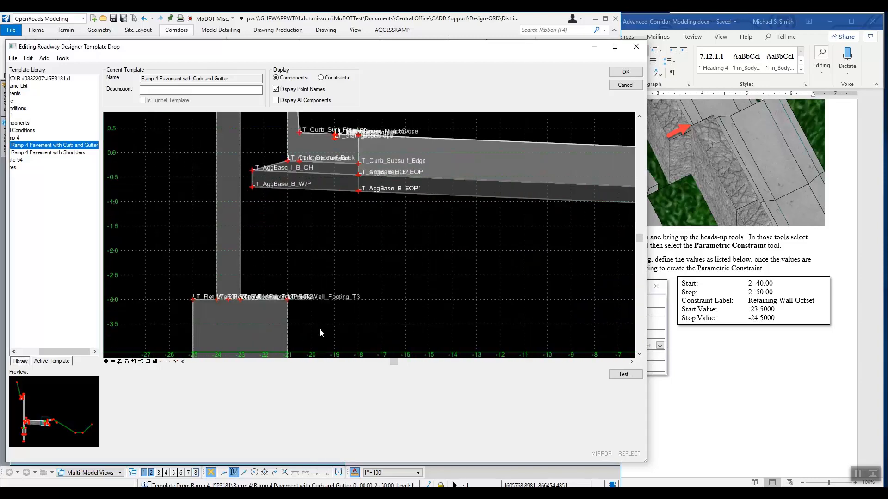
scroll(317, 324, "up", 5)
scroll(158, 258, "down", 4)
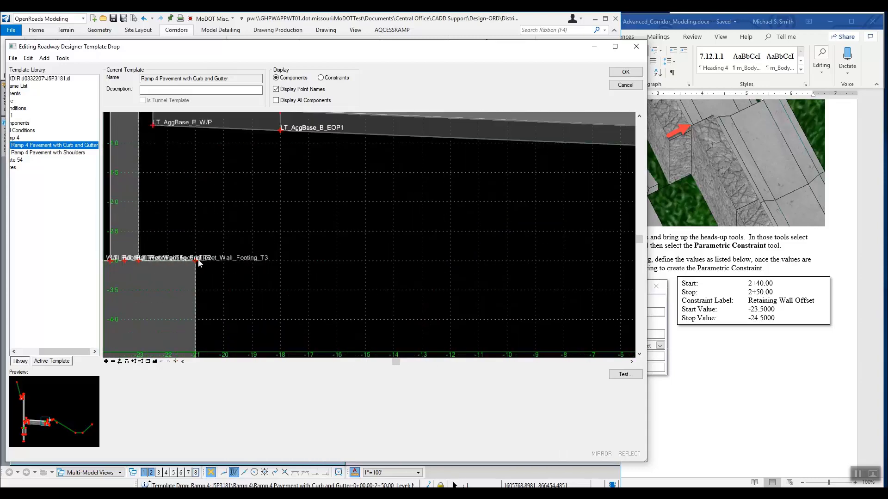
double_click(124, 262)
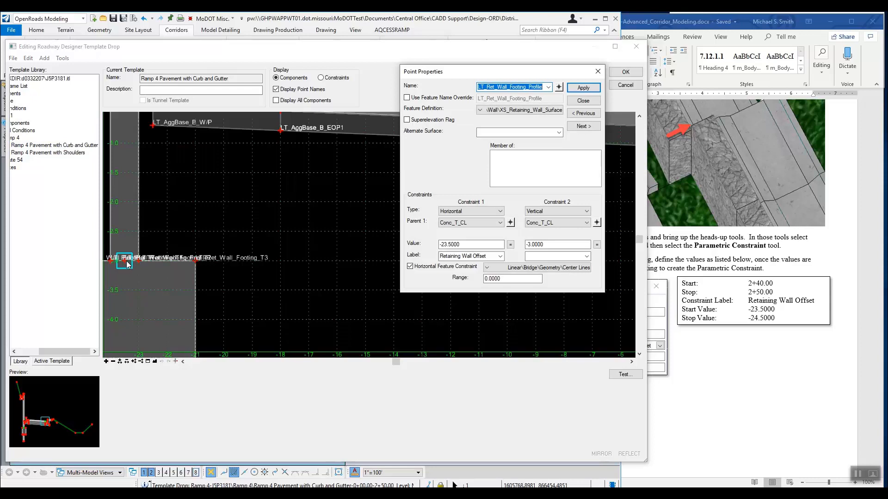
left_click(461, 245)
left_click(446, 245)
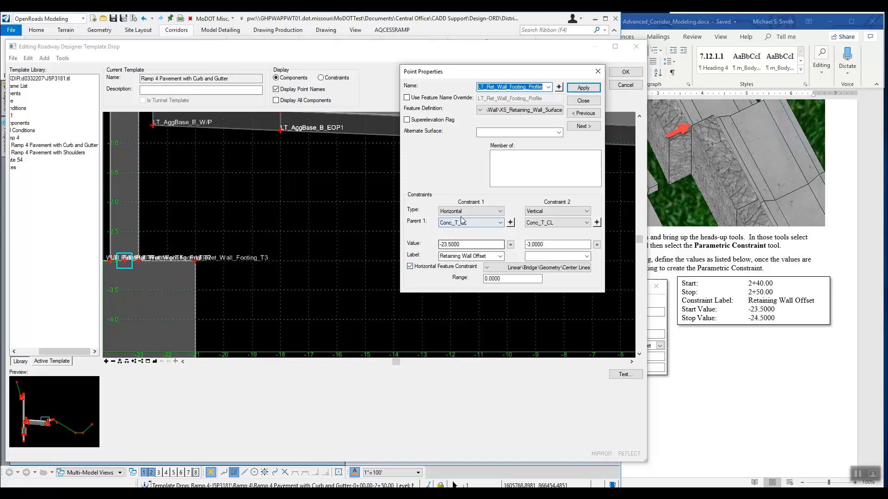
left_click(583, 87)
left_click(583, 100)
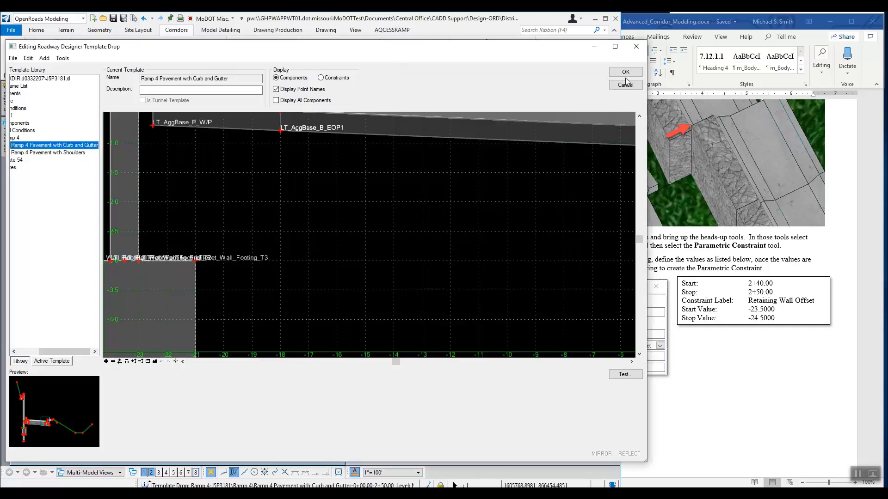
left_click(625, 71)
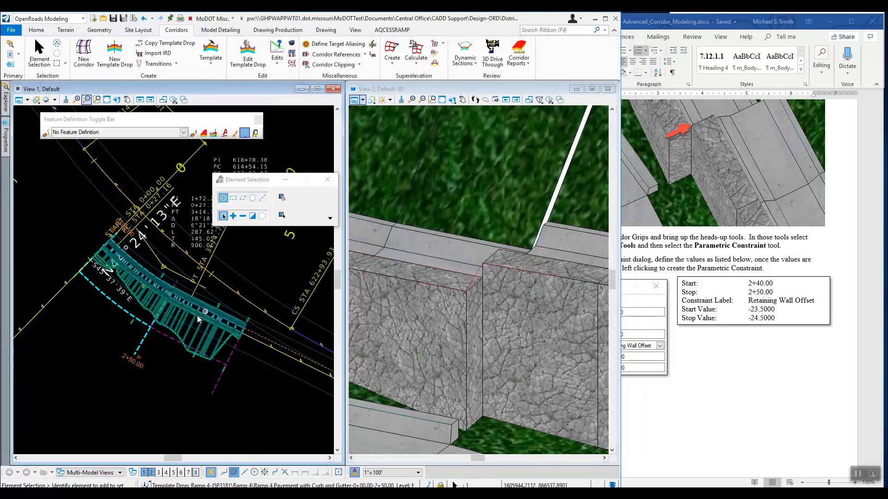
Start a parametric constraint on the Ramp 4 corridor with start station 2+40.00 and stop station 2+50.00.
left_click(167, 348)
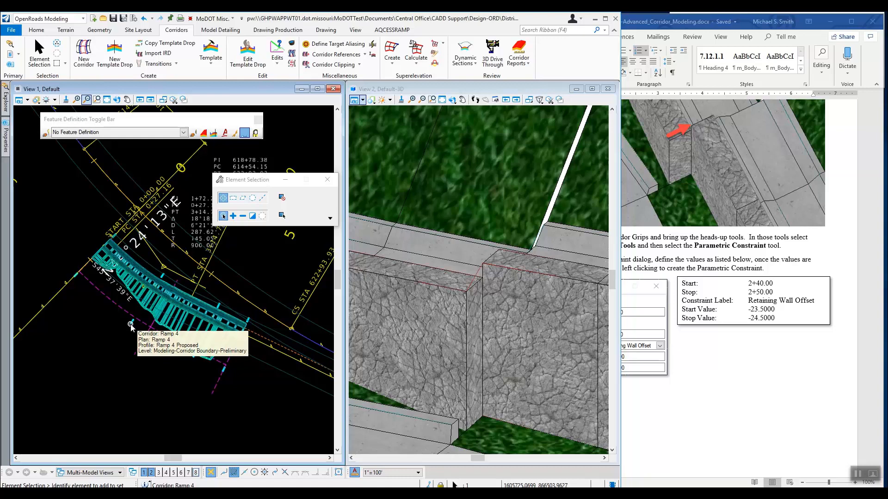
left_click(132, 325)
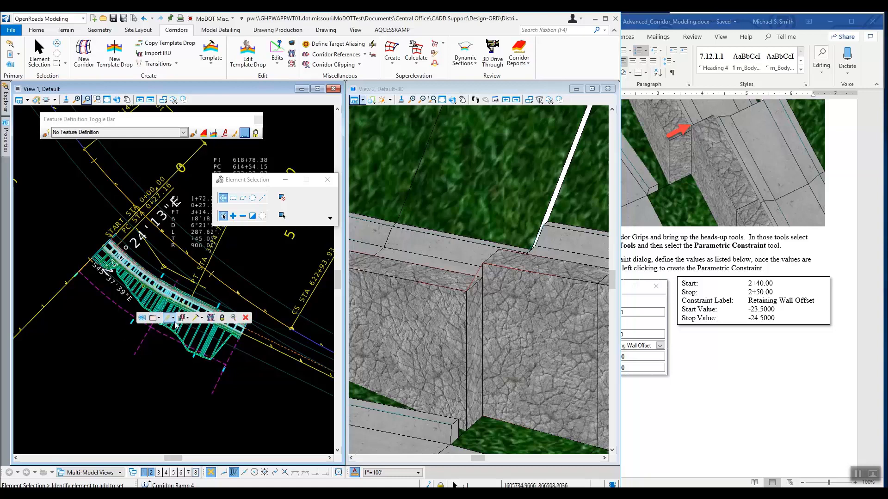
left_click(200, 321)
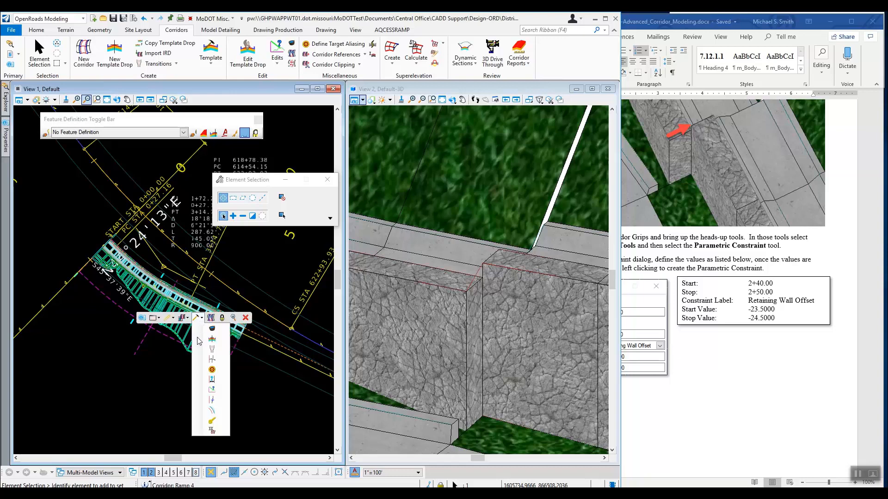
left_click(212, 380)
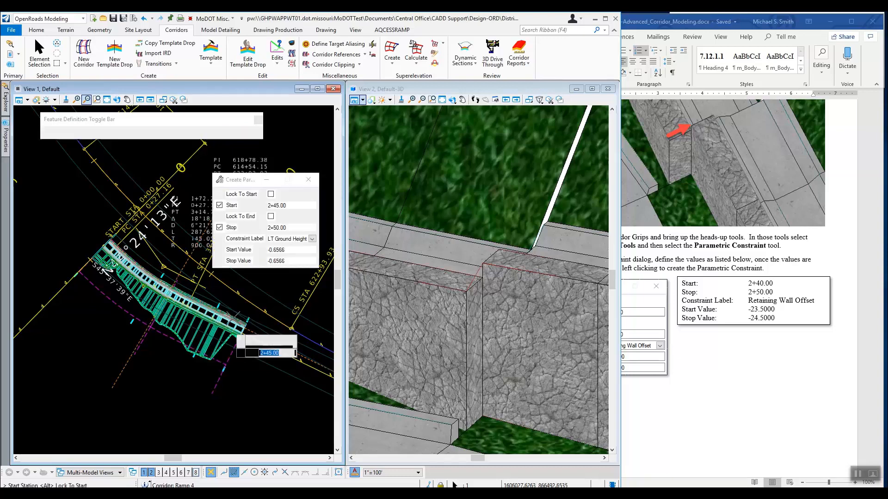
left_click_drag(248, 181, 231, 173)
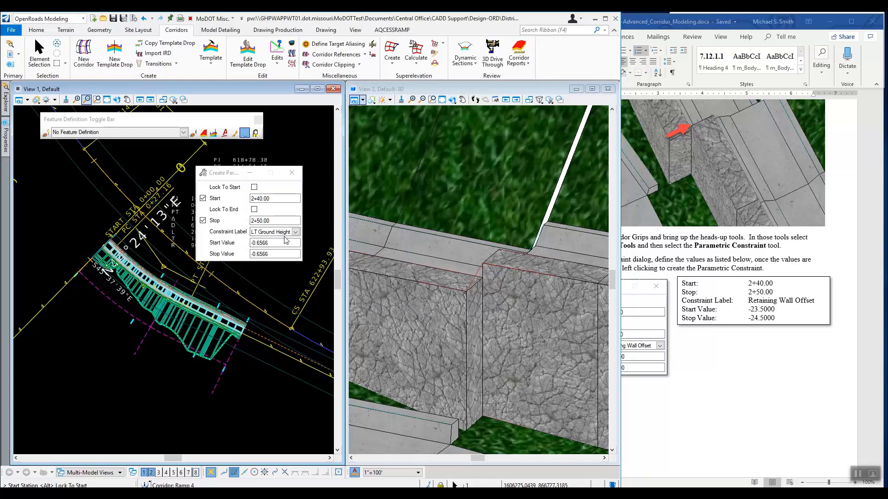
Set the constraint label to Retaining Wall Offset with a start value of -23.5000 and a stop value of -24.5000.
left_click(296, 231)
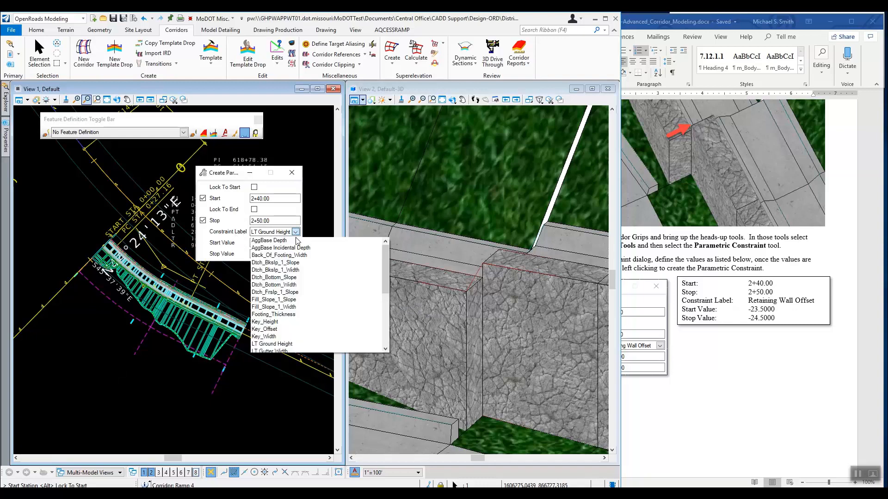
left_click(390, 276)
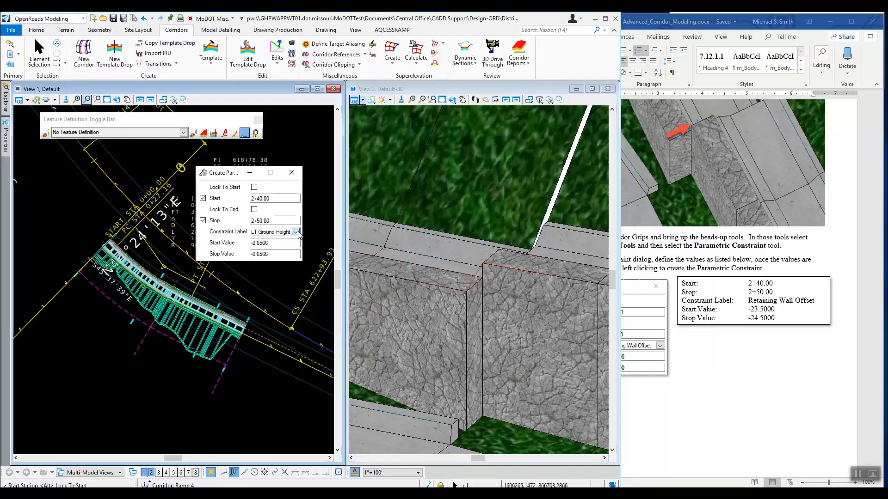
left_click(296, 232)
scroll(391, 290, "down", 2)
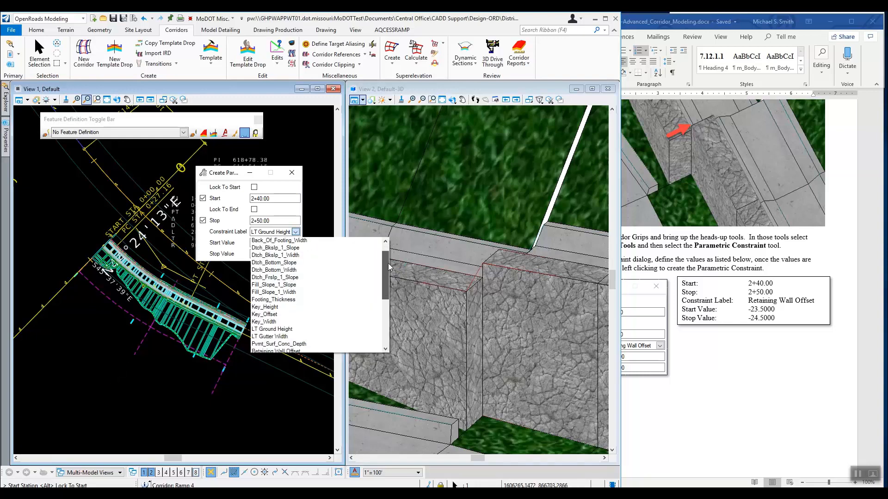
left_click(391, 292)
left_click(295, 232)
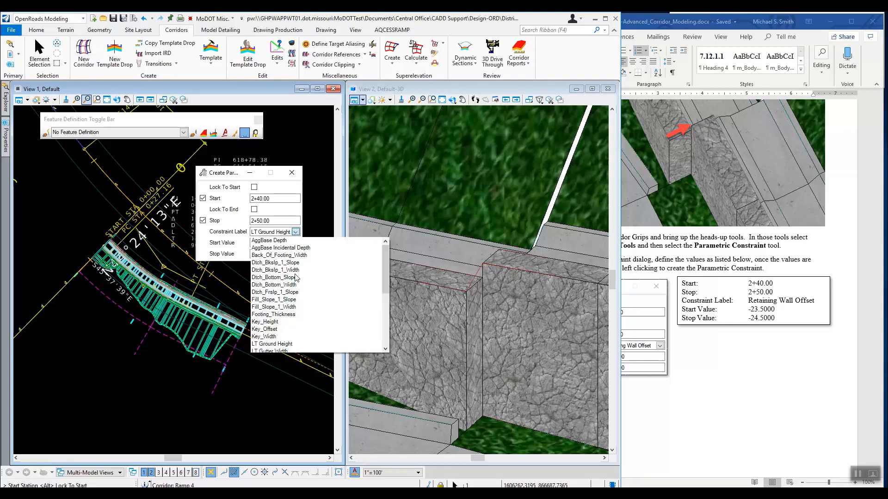
scroll(274, 318, "down", 4)
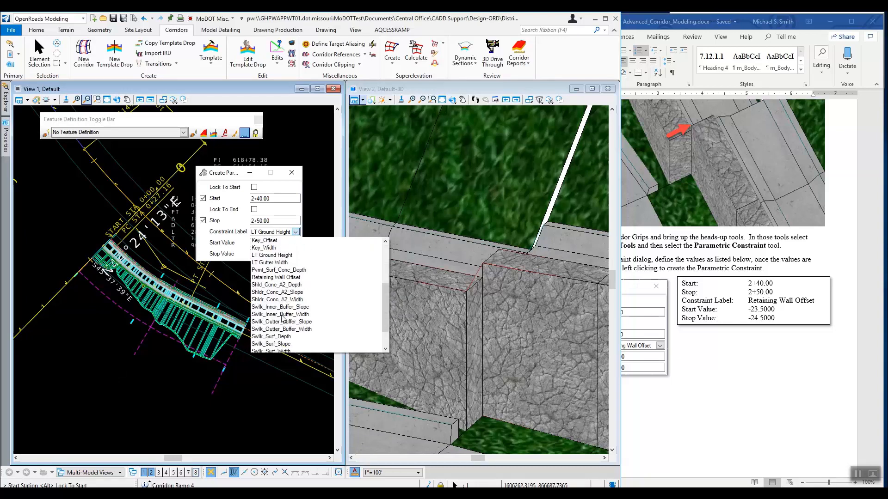
left_click(283, 277)
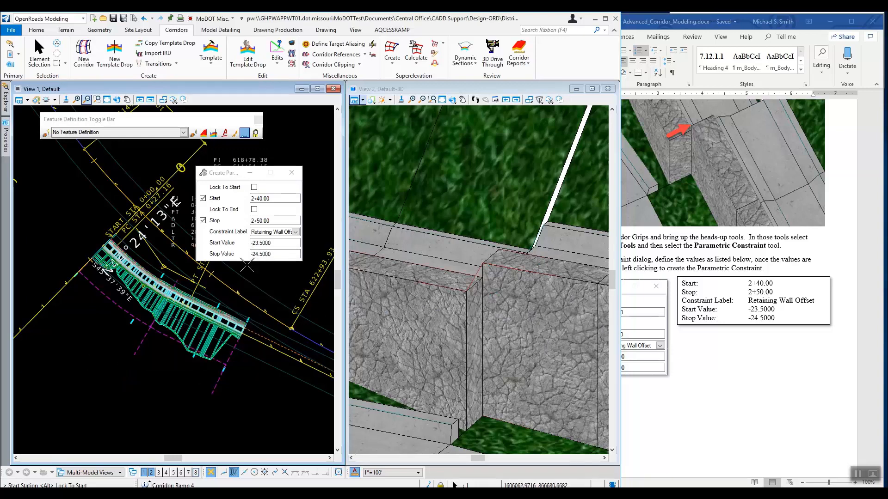
Accept the defined stations and values to create the retaining wall offset constraint on Ramp 4.
left_click(66, 332)
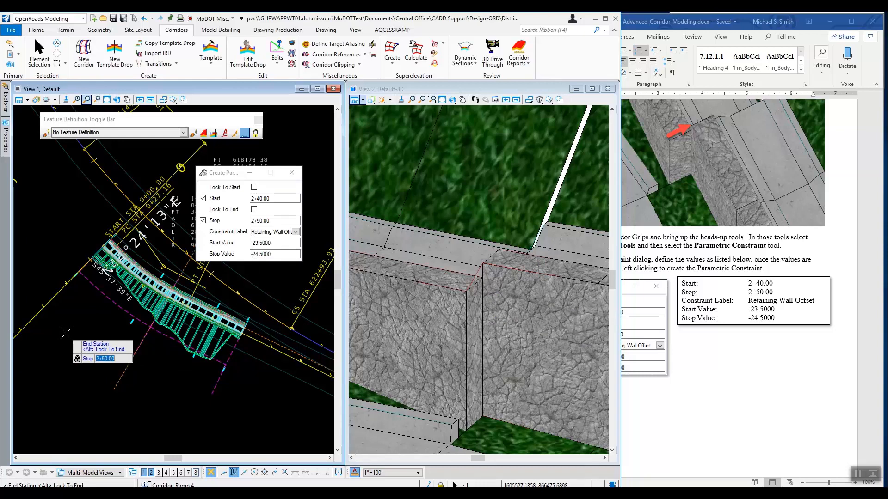
left_click(66, 333)
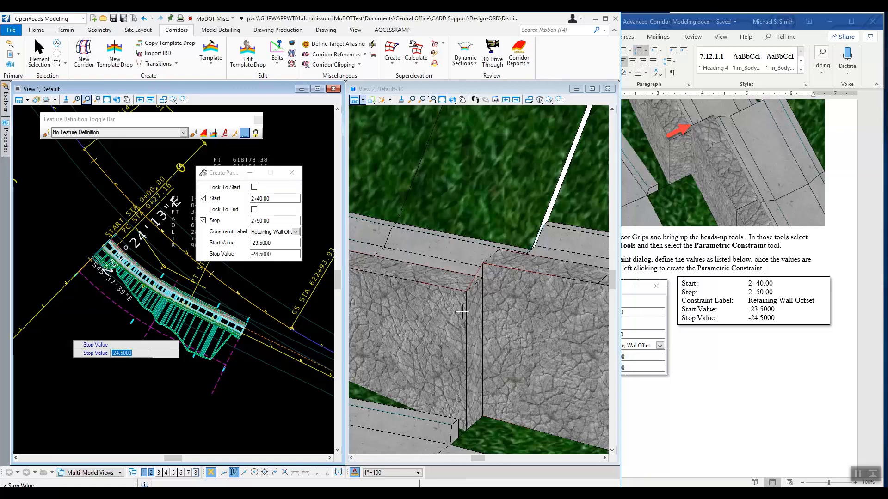
left_click(480, 284)
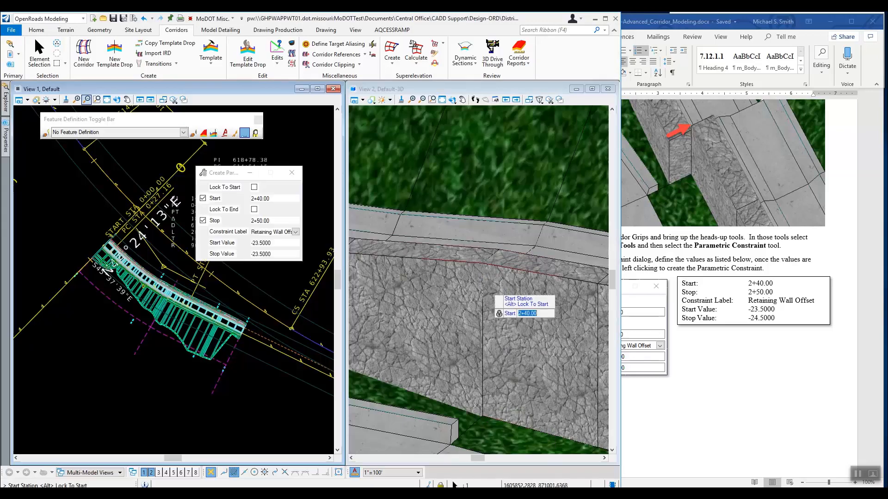
Examine the retaining wall's transition into the shoulder section in the 3D view and check the end of step 15 in Word.
scroll(472, 296, "down", 5)
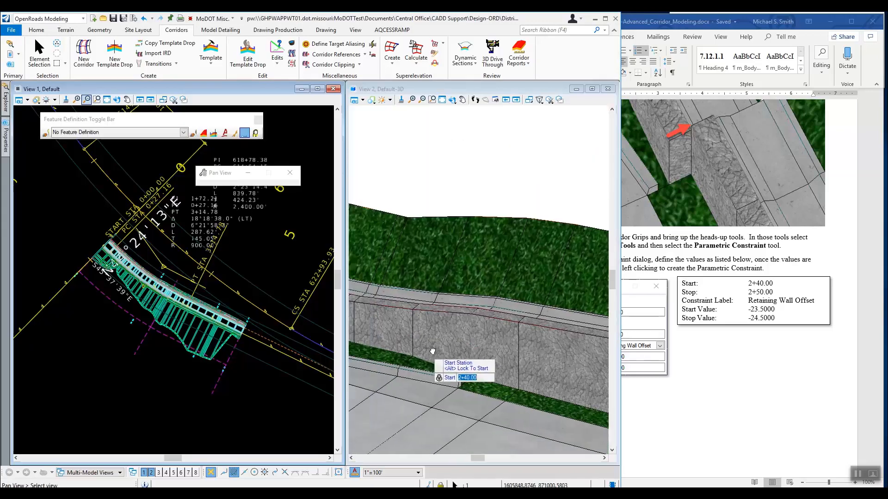
scroll(482, 309, "down", 3)
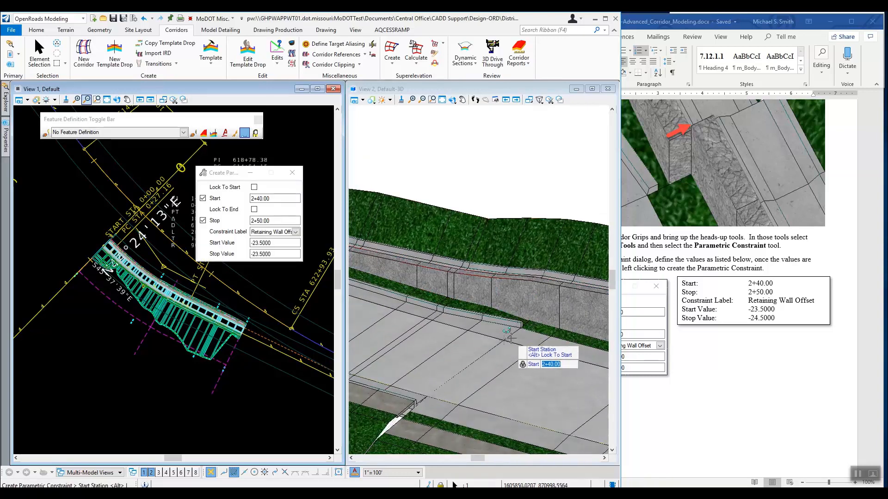
scroll(507, 341, "down", 1)
middle_click_drag(508, 352, 525, 294)
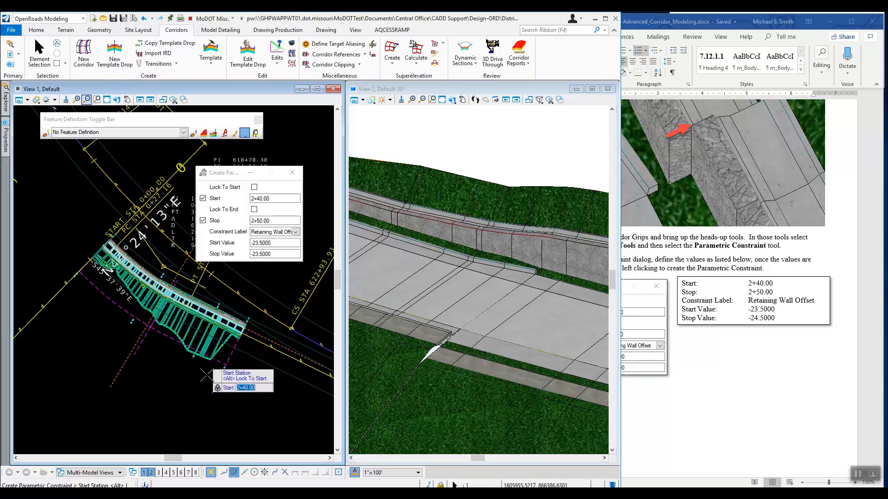
left_click(713, 418)
scroll(684, 392, "up", 12)
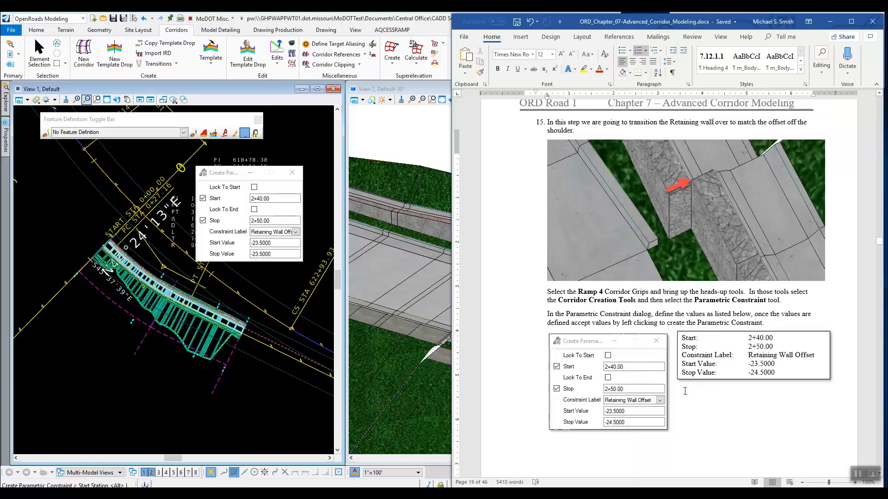
scroll(684, 392, "down", 15)
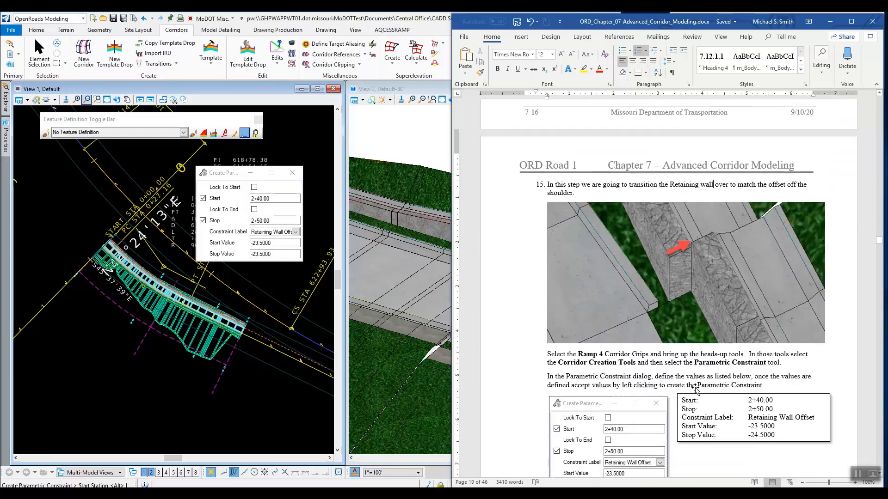
scroll(695, 388, "down", 2)
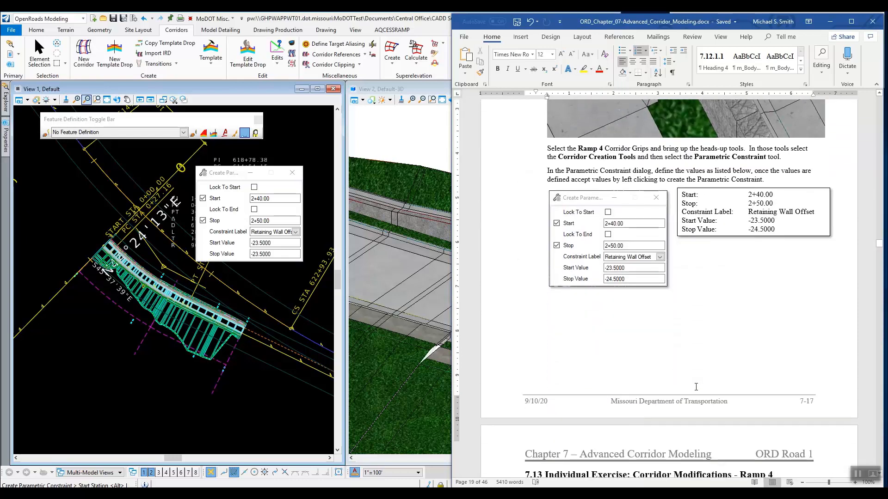
scroll(696, 387, "up", 3)
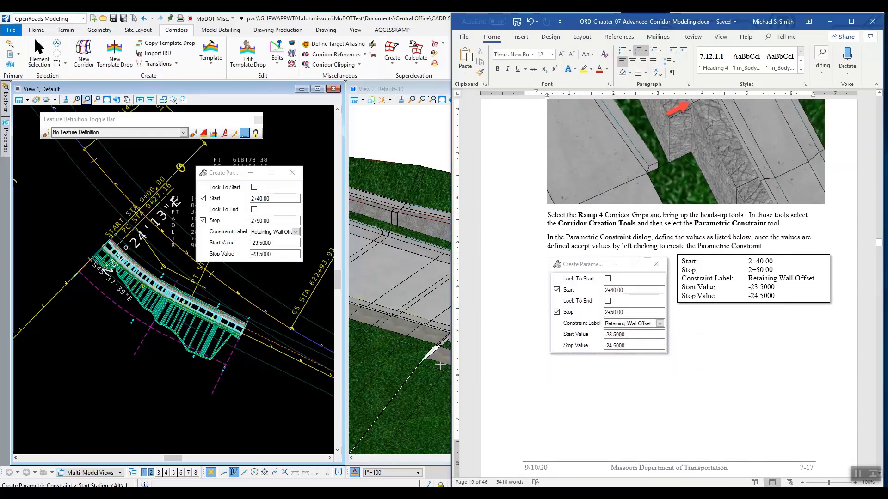